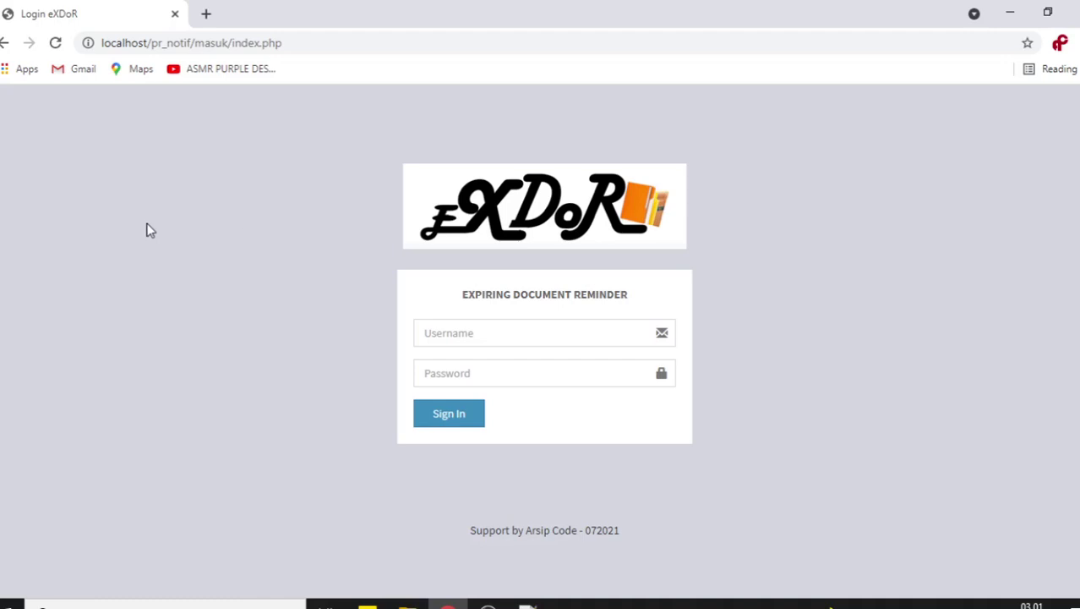
- Sign in as the admin user with its password and dismiss Chrome's password warning
{"action": "left_click", "coordinate": [451, 333]}
{"action": "type", "text": "admin"}
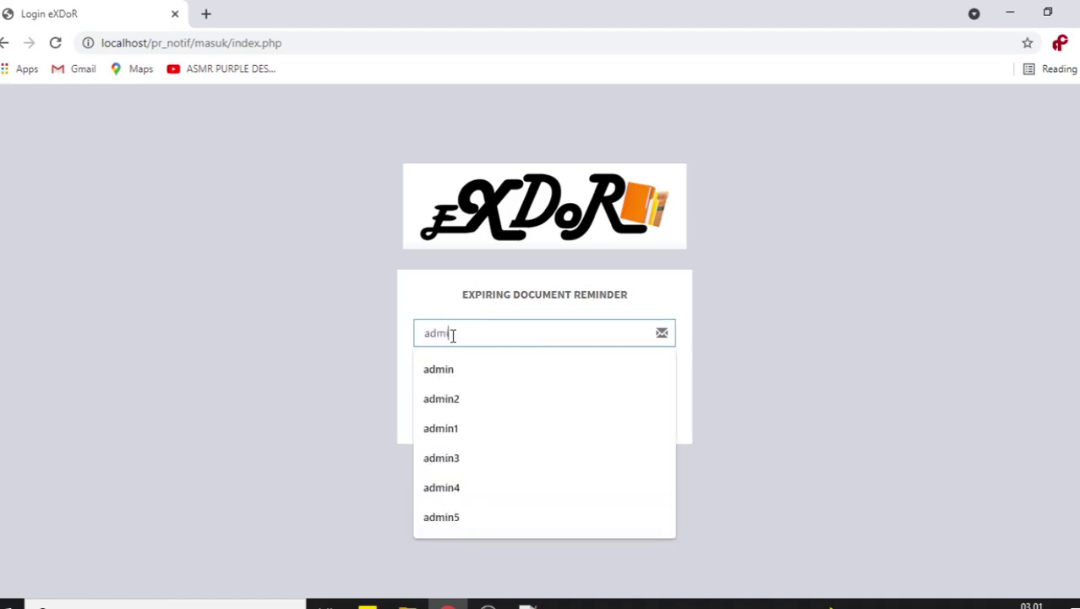
{"action": "key", "text": "Tab"}
{"action": "type", "text": "admin"}
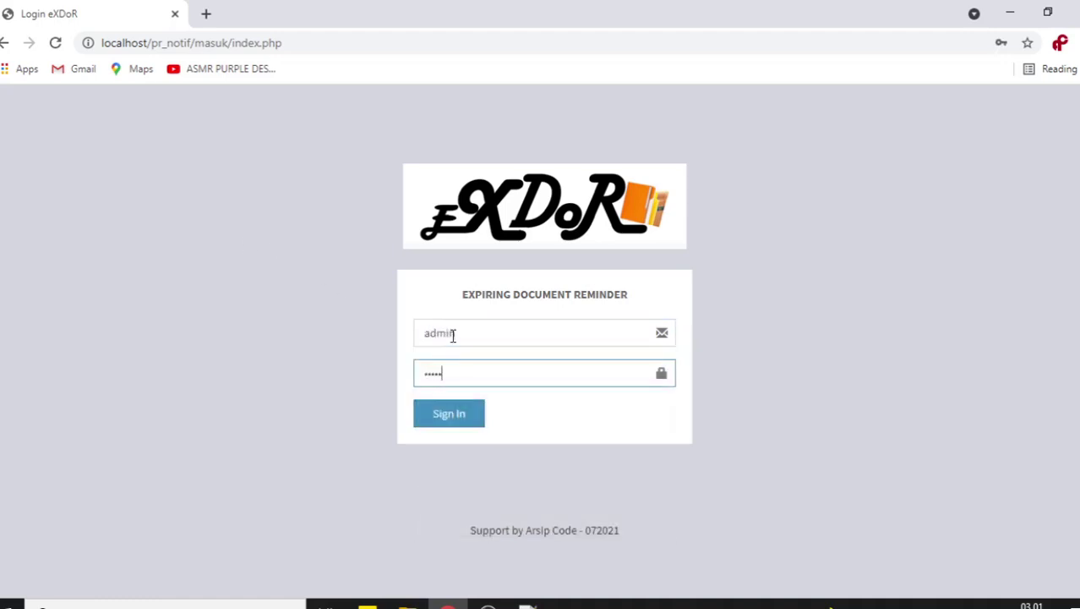
{"action": "key", "text": "Return"}
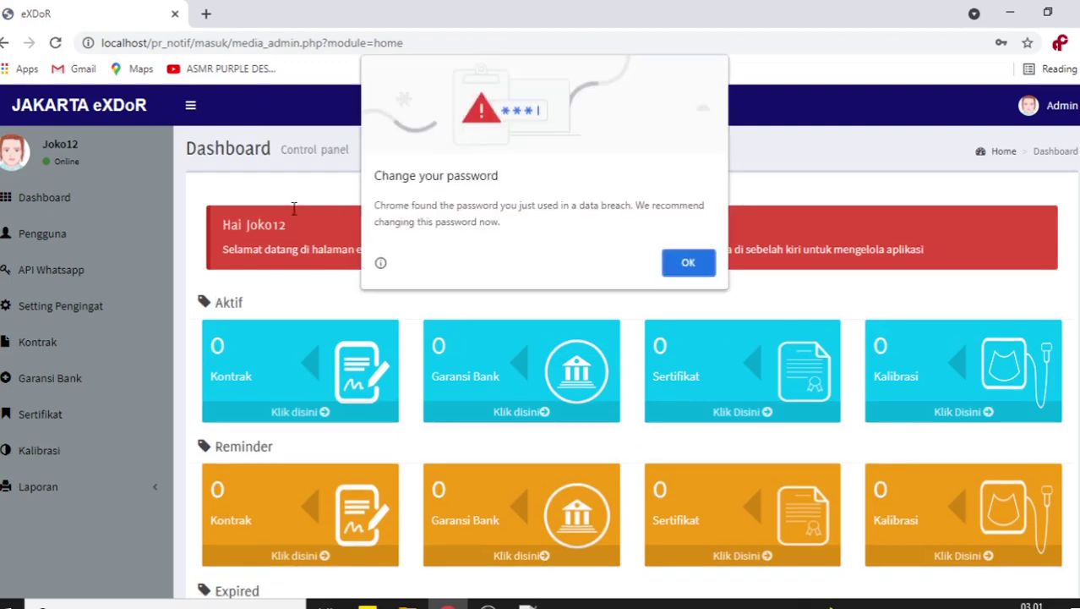
{"action": "left_click", "coordinate": [692, 264]}
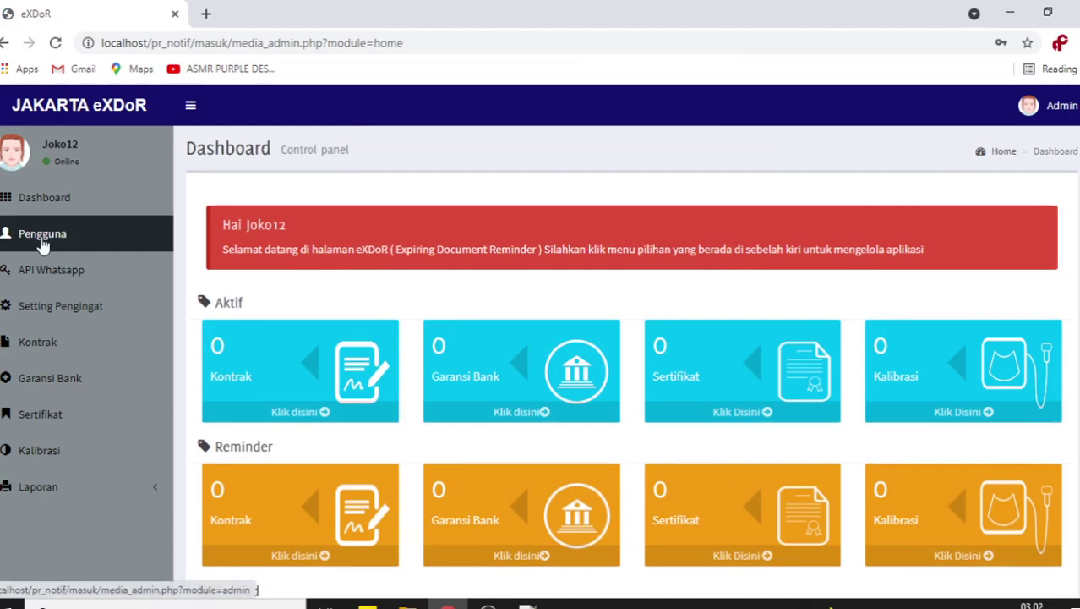
- From the Pengguna user list, start a new user and view the Level dropdown options
{"action": "left_click", "coordinate": [41, 240]}
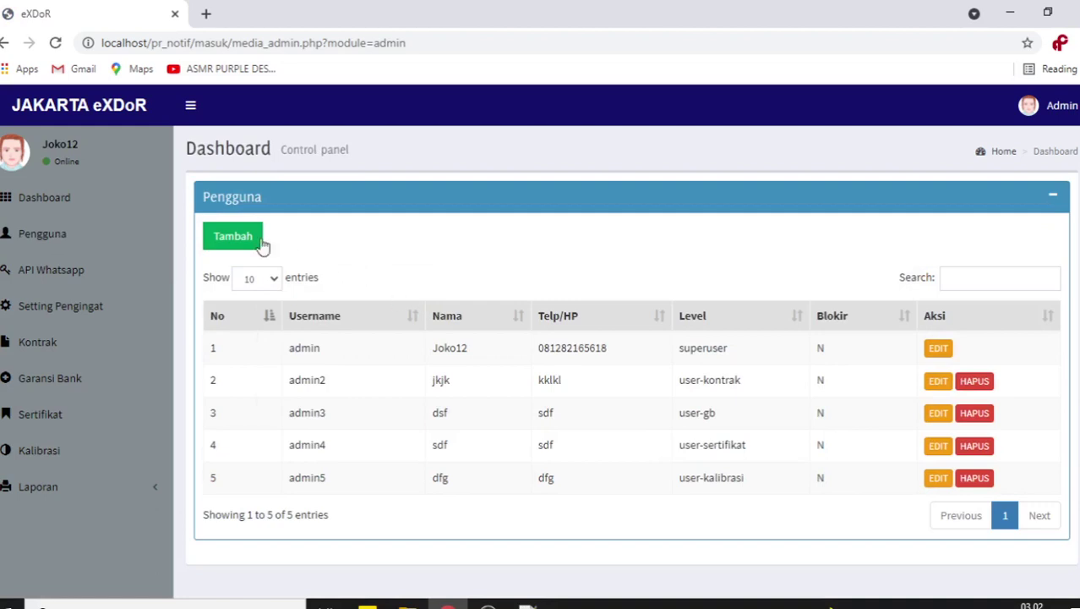
{"action": "left_click", "coordinate": [234, 238]}
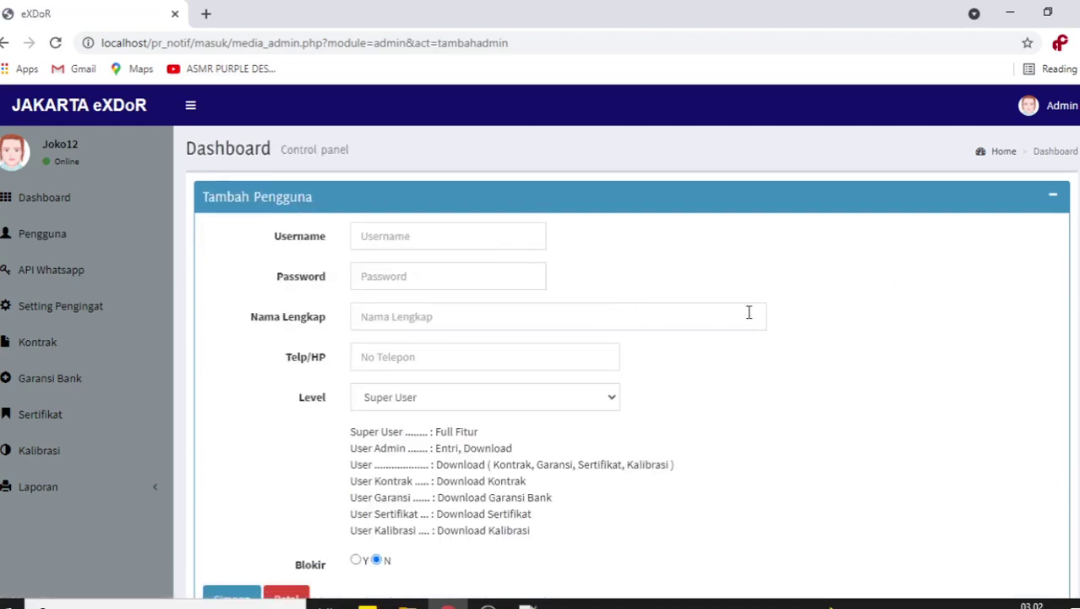
{"action": "scroll", "coordinate": [749, 312], "scroll_direction": "down", "scroll_amount": 1}
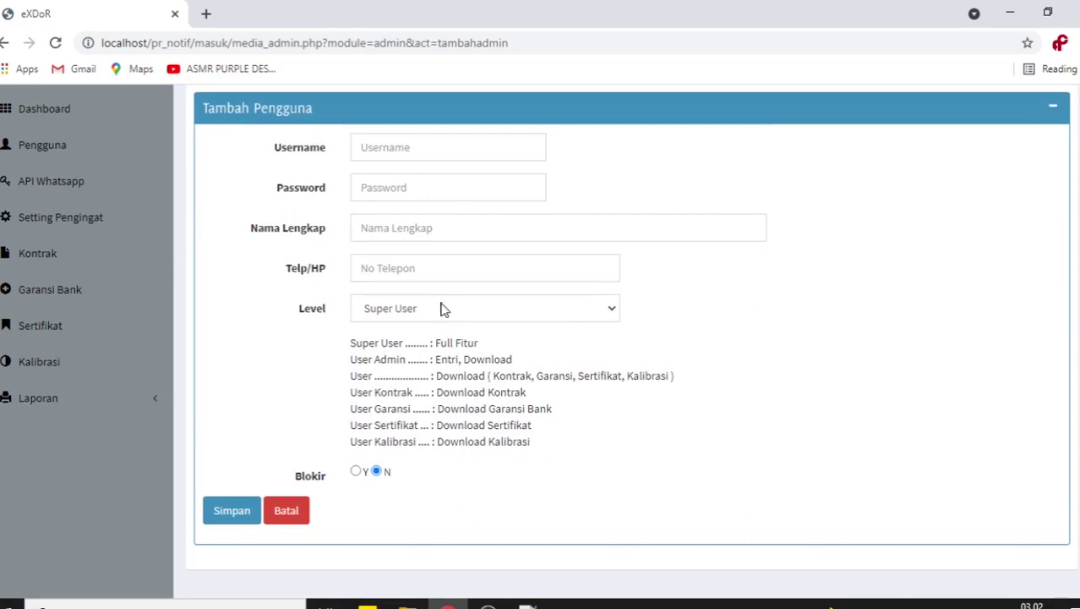
{"action": "left_click", "coordinate": [574, 309]}
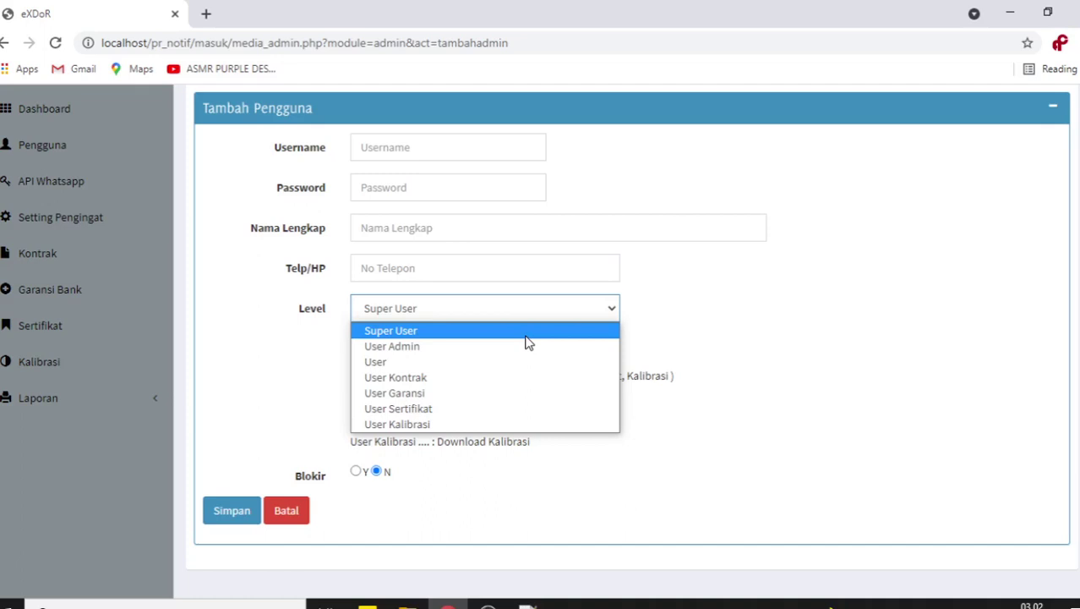
{"action": "scroll", "coordinate": [695, 333], "scroll_direction": "up", "scroll_amount": 2}
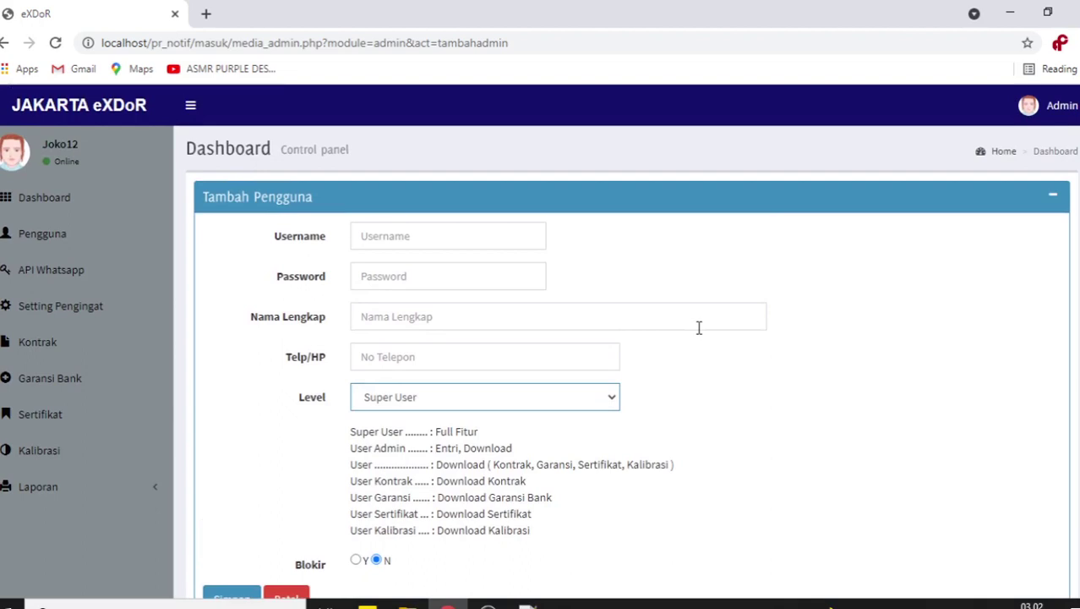
{"action": "left_click", "coordinate": [408, 405]}
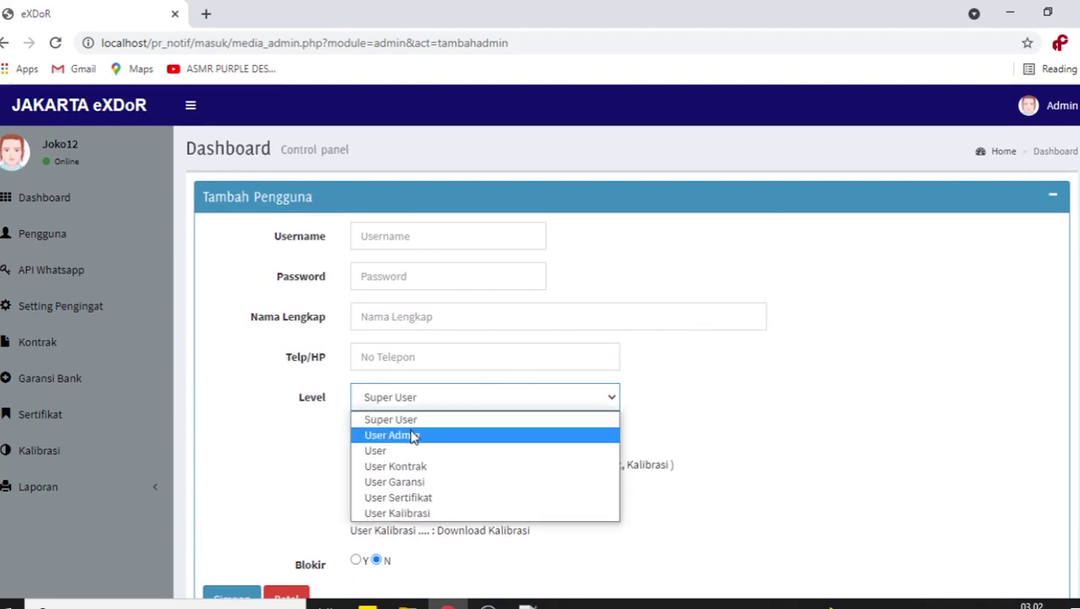
{"action": "left_click", "coordinate": [297, 443]}
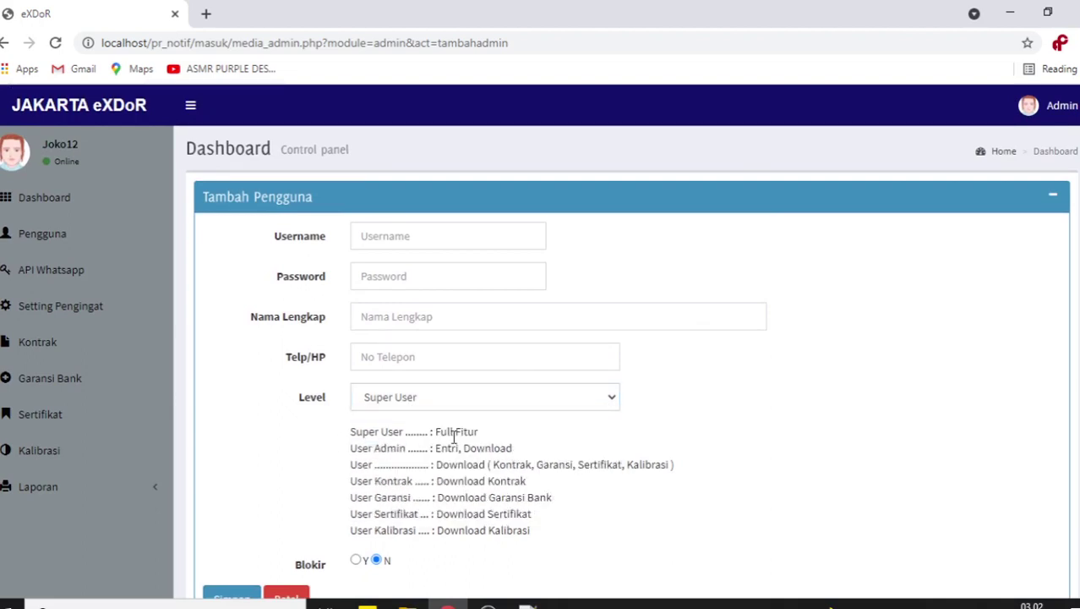
{"action": "left_click_drag", "start_coordinate": [435, 431], "coordinate": [463, 434]}
{"action": "left_click_drag", "start_coordinate": [350, 448], "coordinate": [523, 457]}
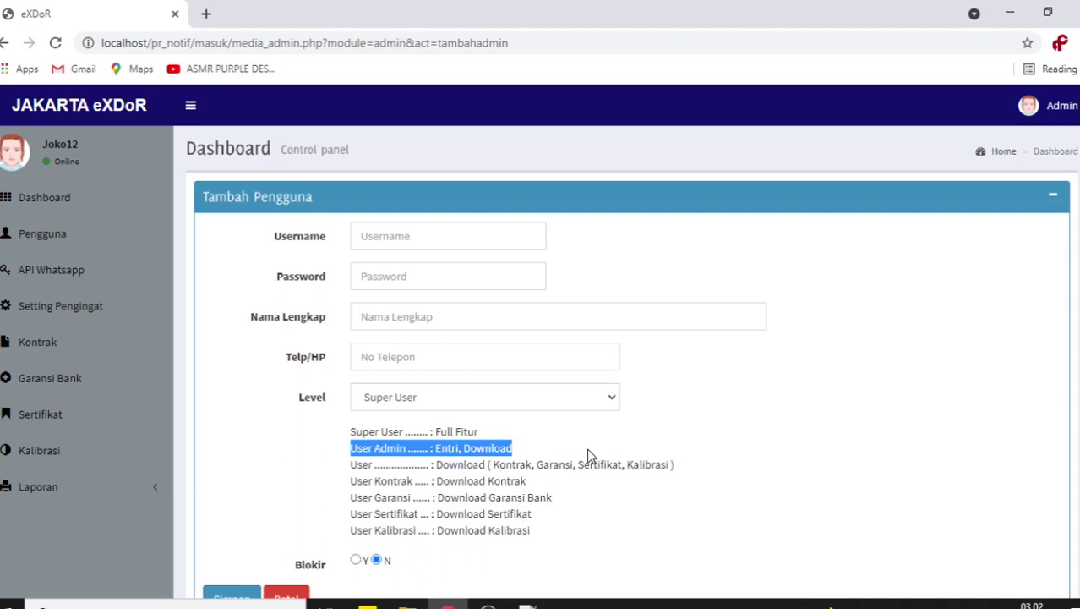
{"action": "scroll", "coordinate": [589, 454], "scroll_direction": "down", "scroll_amount": 1}
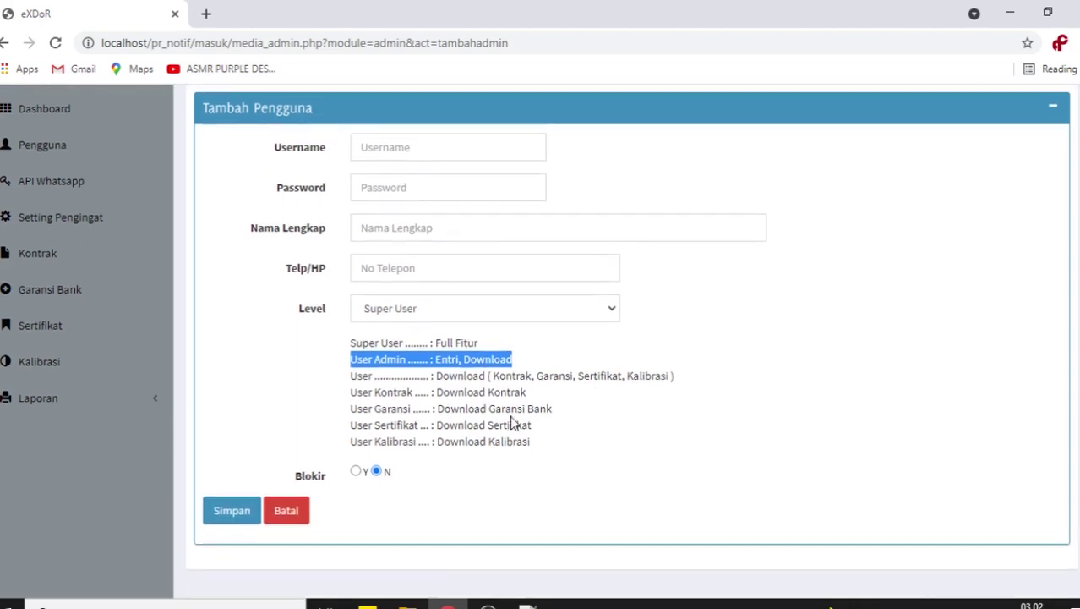
{"action": "left_click", "coordinate": [351, 359]}
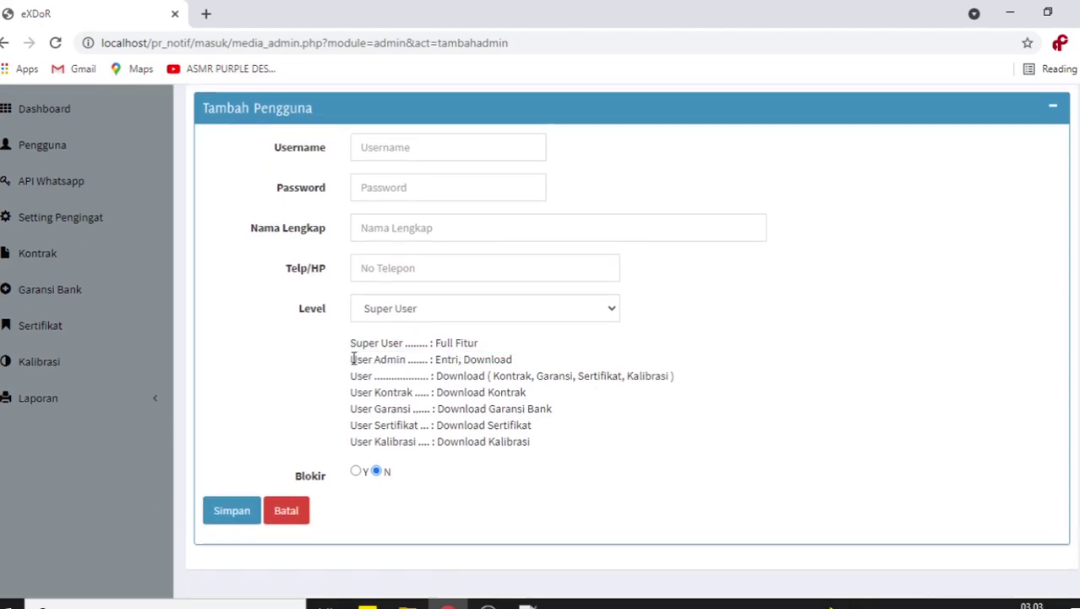
{"action": "left_click_drag", "start_coordinate": [352, 358], "coordinate": [526, 359]}
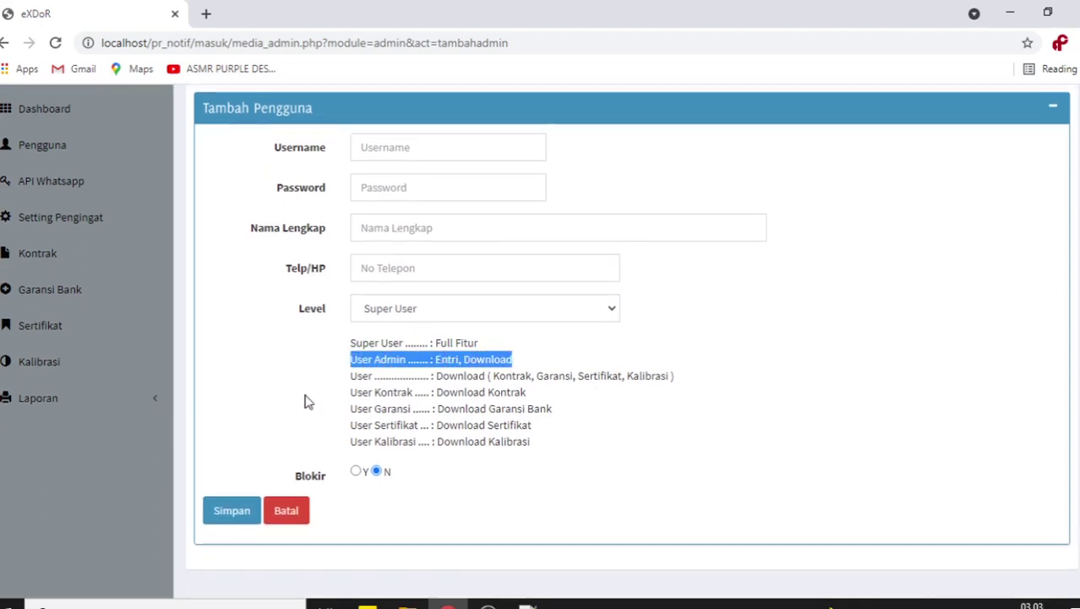
{"action": "scroll", "coordinate": [280, 371], "scroll_direction": "up", "scroll_amount": 1}
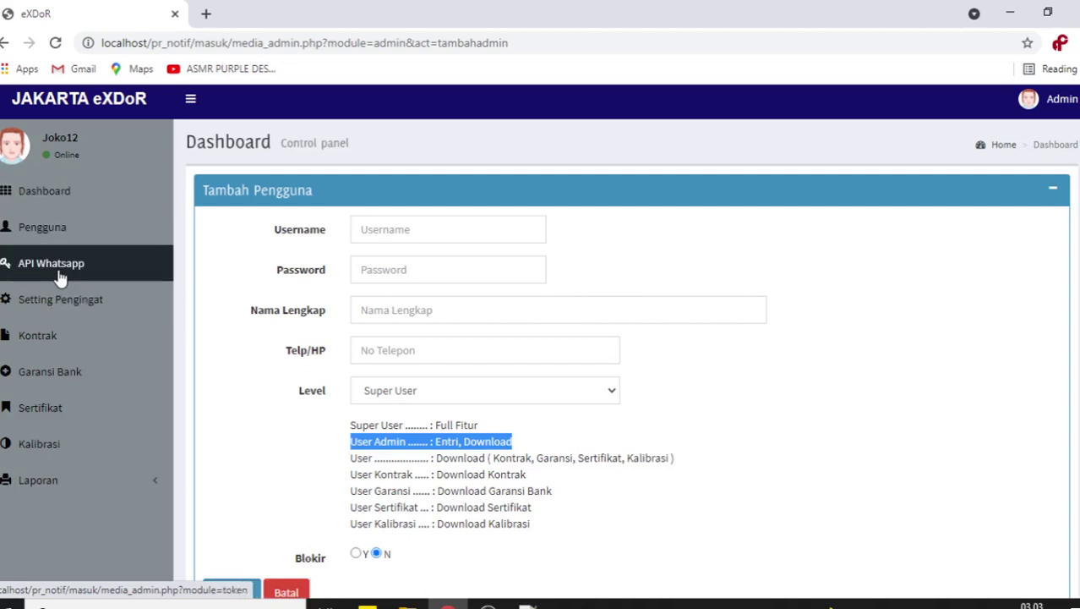
{"action": "left_click", "coordinate": [598, 454]}
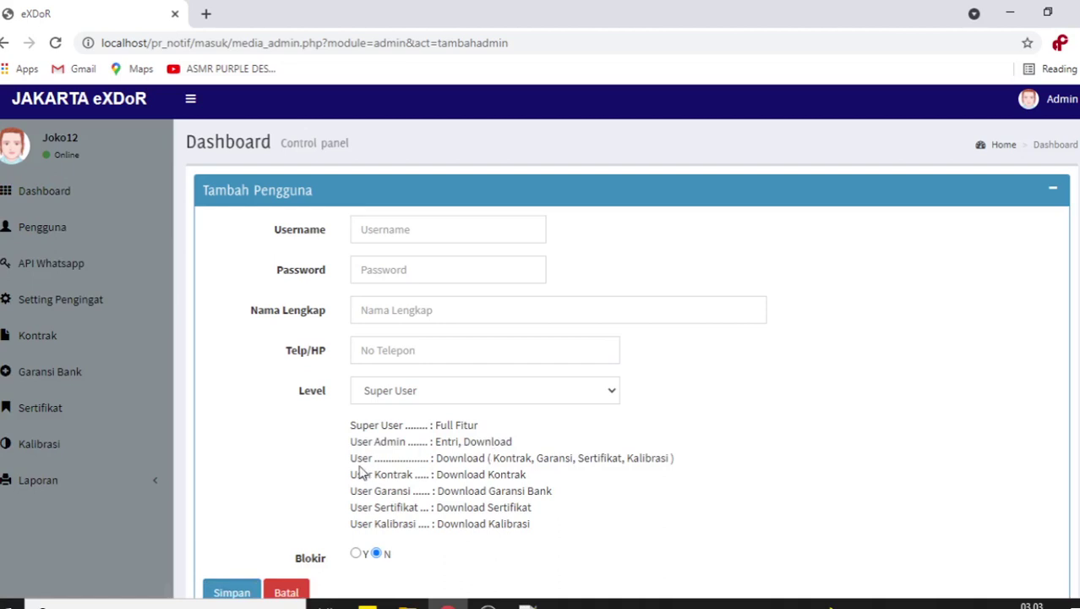
{"action": "left_click_drag", "start_coordinate": [353, 460], "coordinate": [429, 459]}
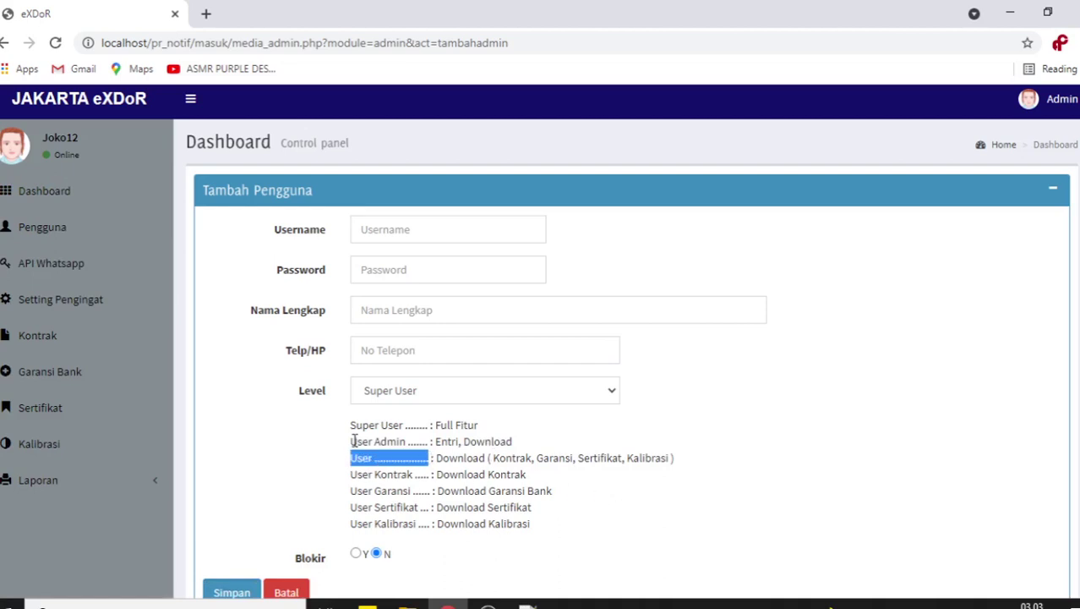
{"action": "left_click_drag", "start_coordinate": [351, 441], "coordinate": [411, 442]}
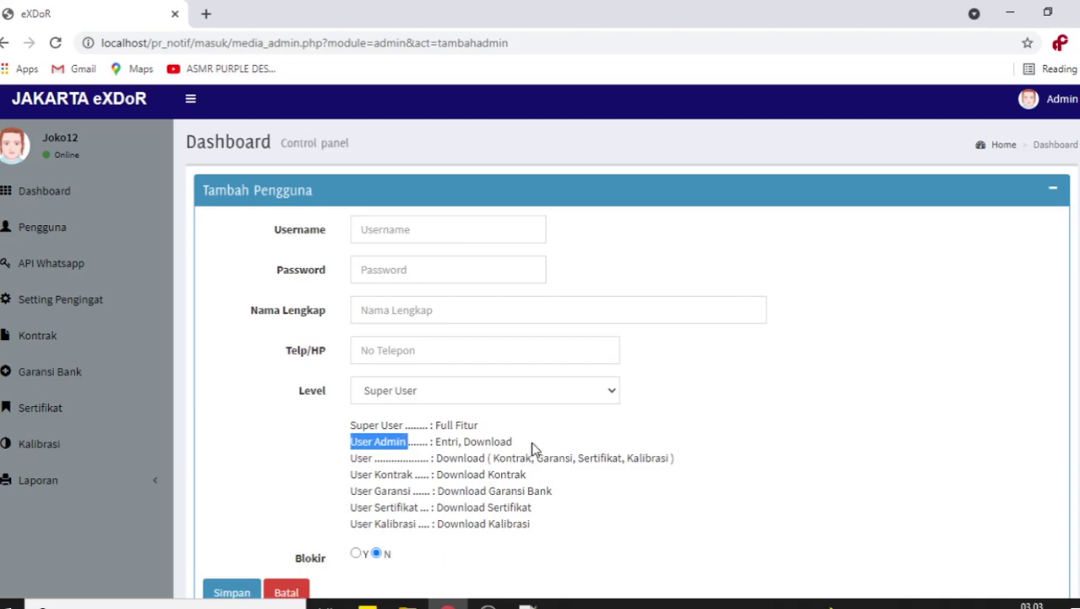
{"action": "left_click_drag", "start_coordinate": [528, 443], "coordinate": [350, 441]}
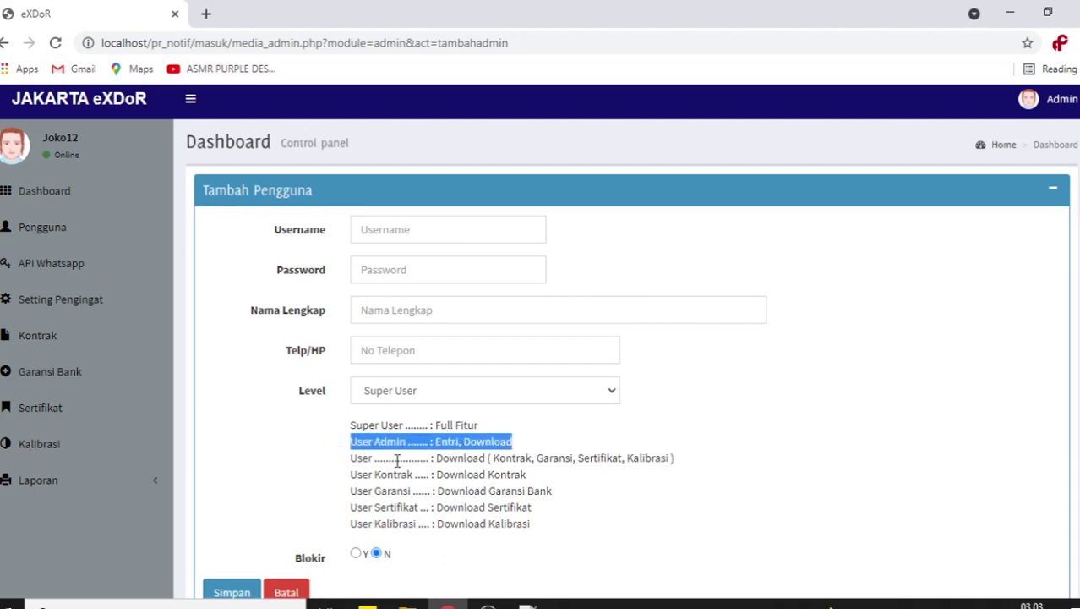
{"action": "left_click_drag", "start_coordinate": [352, 461], "coordinate": [474, 458]}
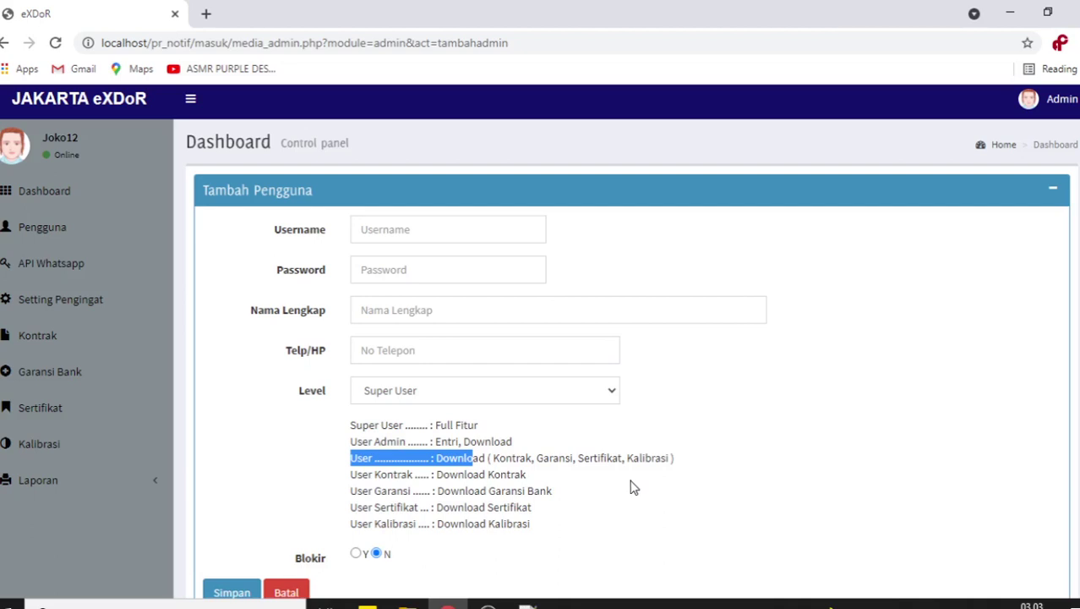
{"action": "left_click", "coordinate": [425, 454]}
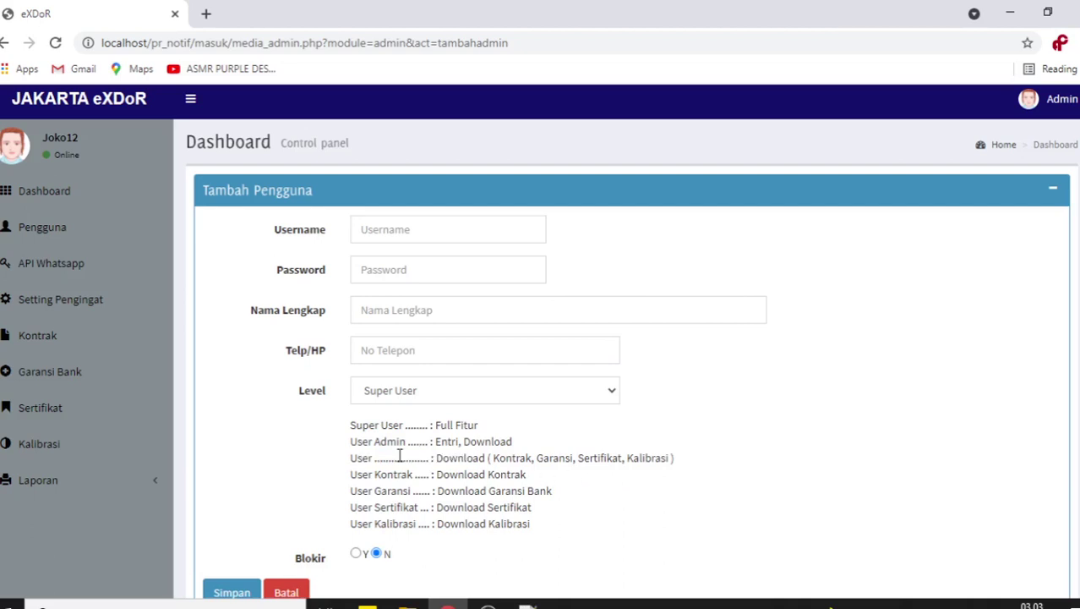
{"action": "left_click_drag", "start_coordinate": [353, 458], "coordinate": [574, 458]}
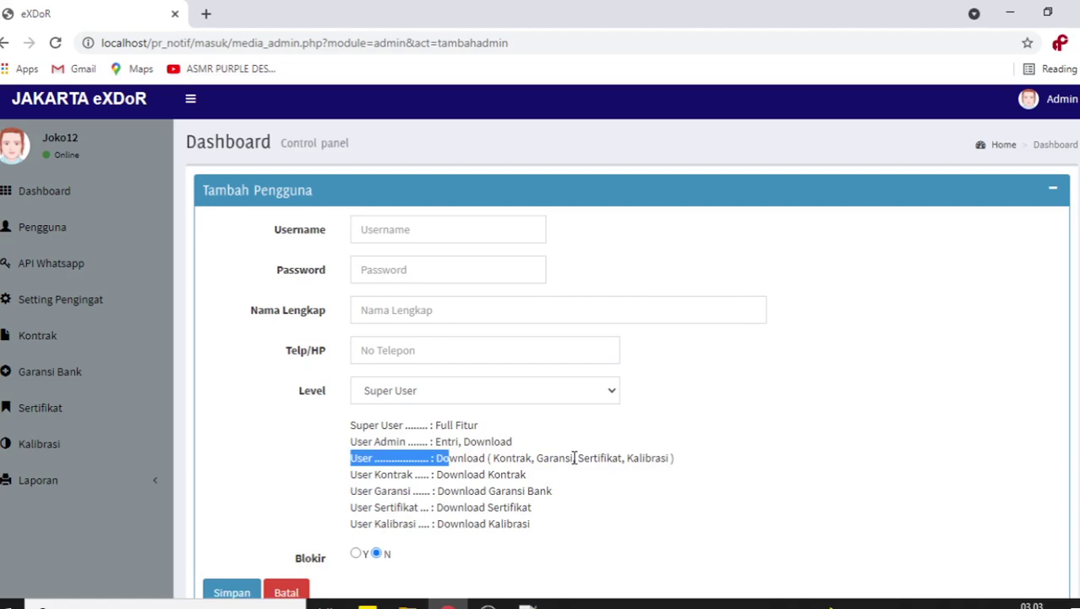
{"action": "left_click", "coordinate": [575, 479]}
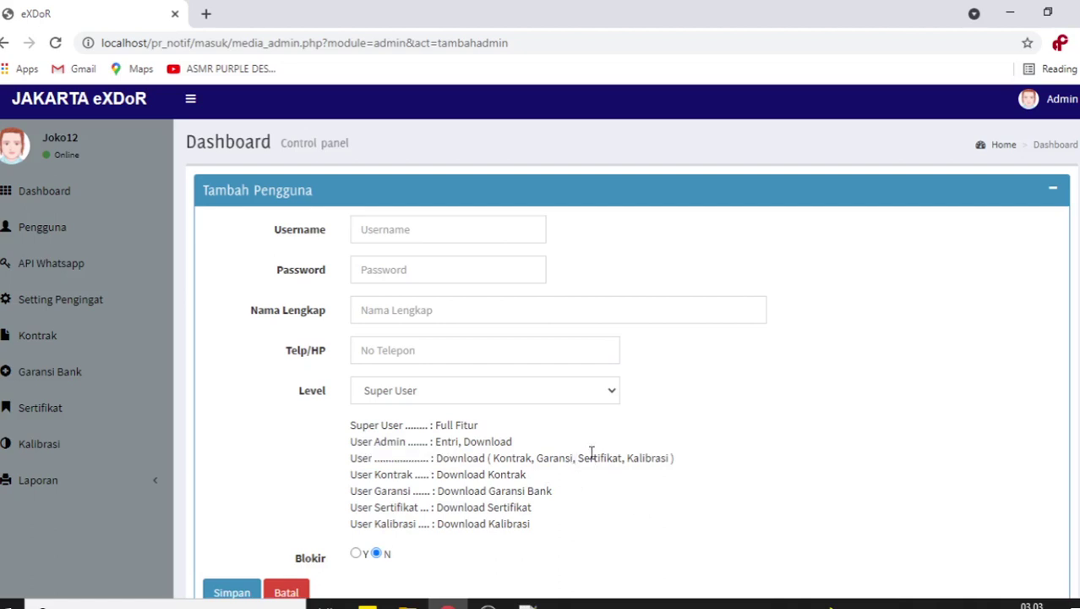
{"action": "scroll", "coordinate": [592, 454], "scroll_direction": "down", "scroll_amount": 1}
{"action": "left_click_drag", "start_coordinate": [352, 392], "coordinate": [541, 397]}
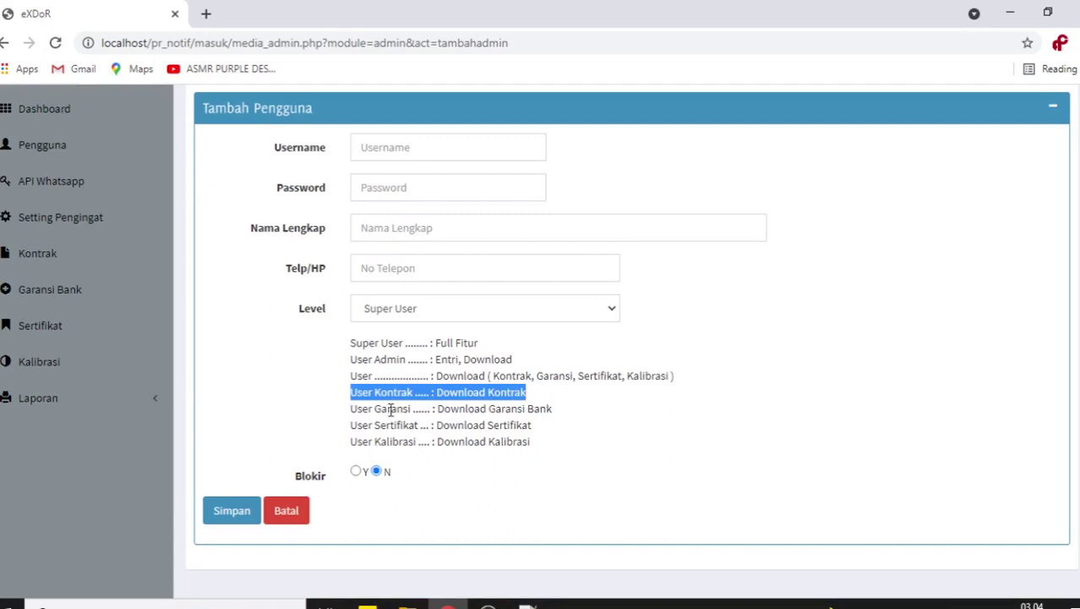
{"action": "left_click_drag", "start_coordinate": [351, 375], "coordinate": [673, 379]}
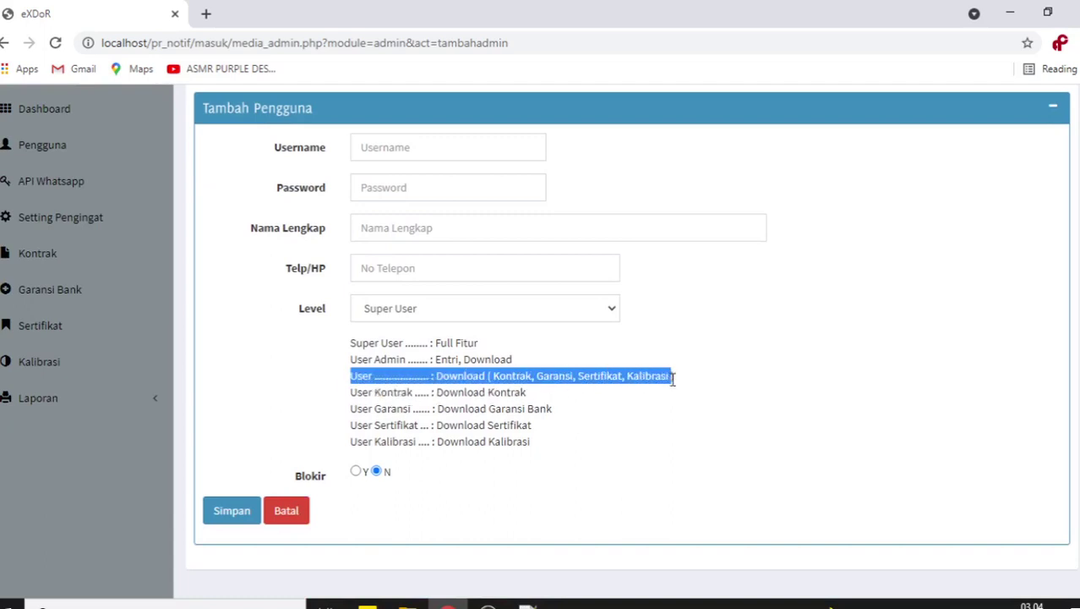
{"action": "left_click_drag", "start_coordinate": [352, 392], "coordinate": [563, 403]}
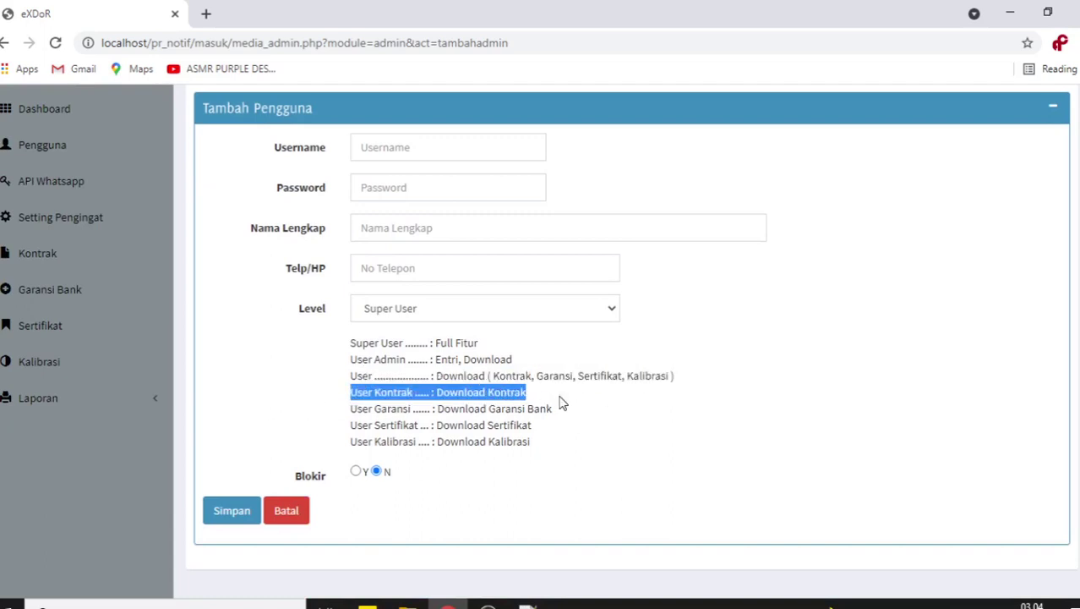
{"action": "left_click", "coordinate": [352, 396]}
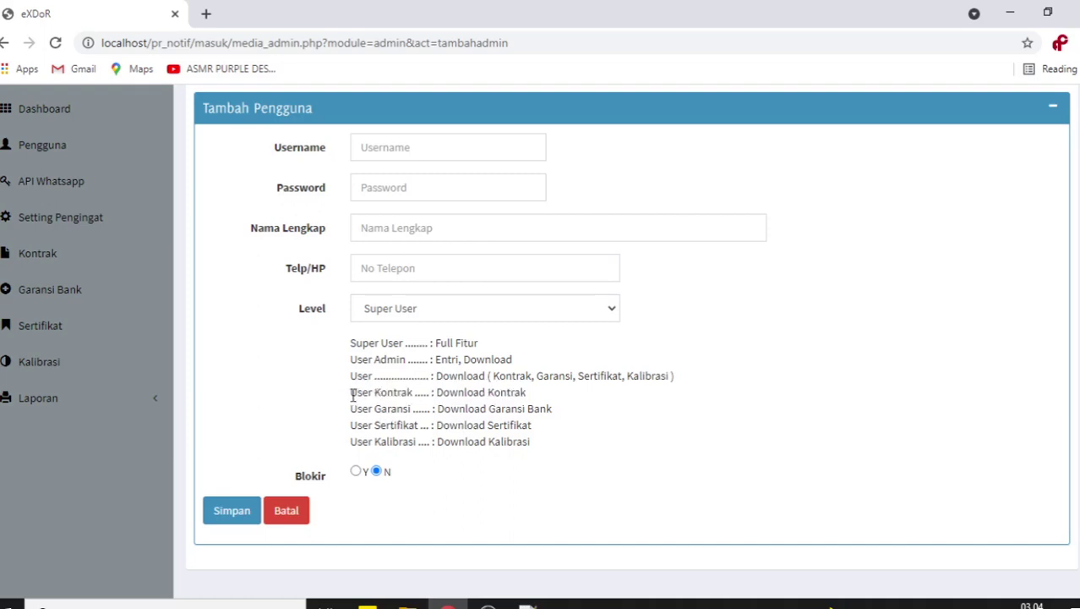
{"action": "left_click_drag", "start_coordinate": [352, 396], "coordinate": [540, 402]}
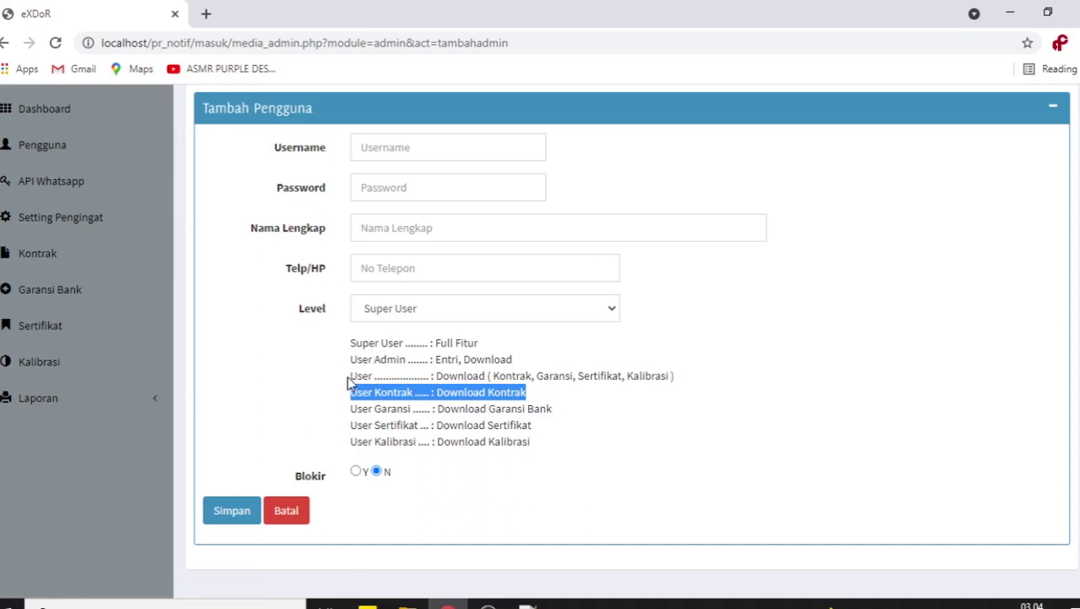
{"action": "left_click_drag", "start_coordinate": [350, 375], "coordinate": [750, 384]}
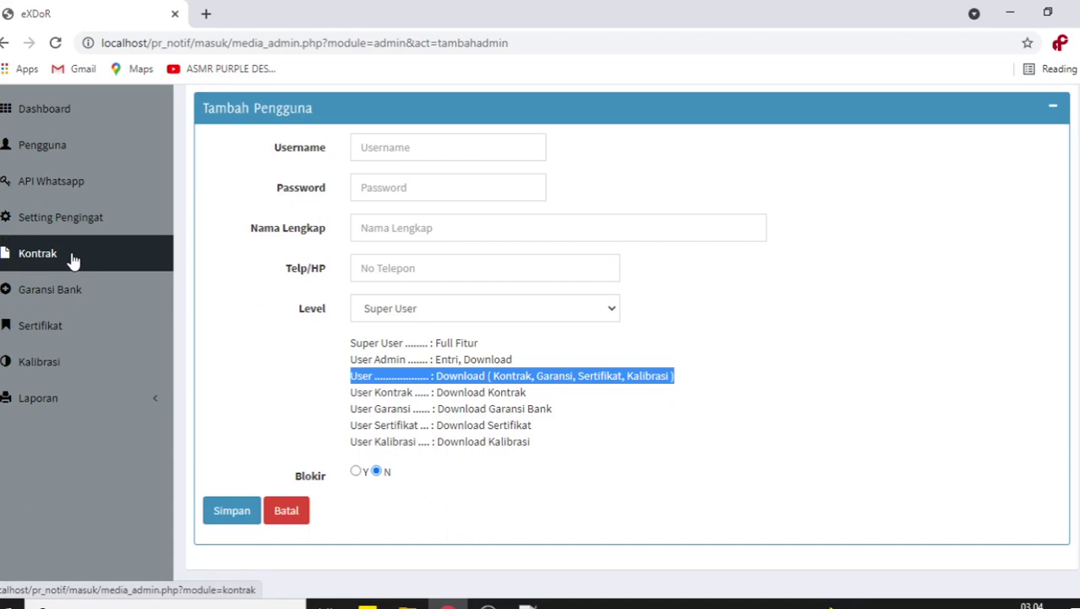
- Highlight the role descriptions on the form: User, User Kontrak, Garansi Bank, Sertifikat and their permissions
{"action": "scroll", "coordinate": [687, 382], "scroll_direction": "up", "scroll_amount": 2}
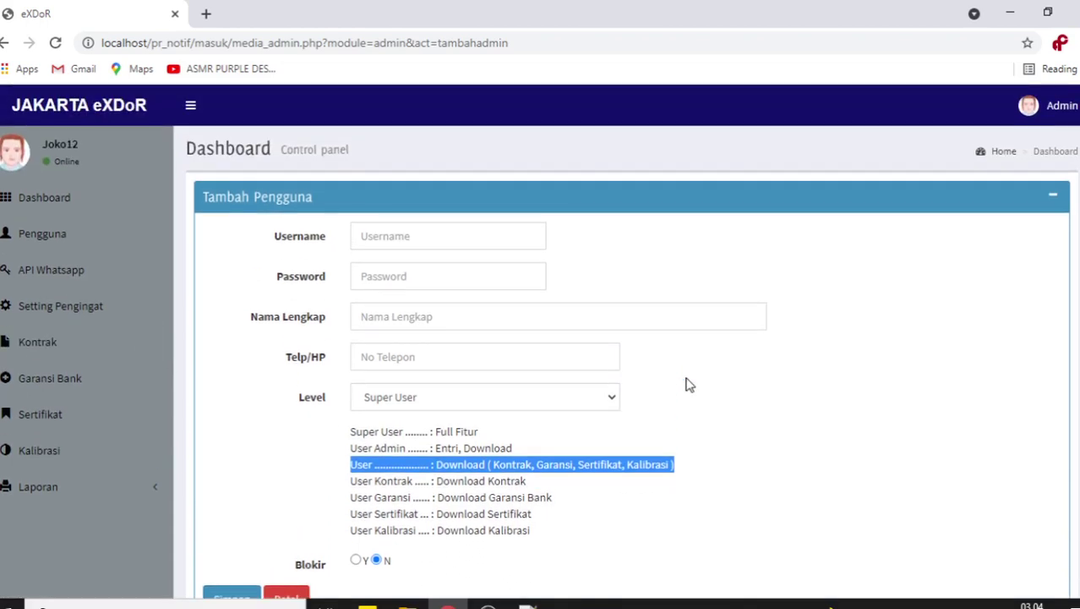
{"action": "scroll", "coordinate": [687, 385], "scroll_direction": "down", "scroll_amount": 1}
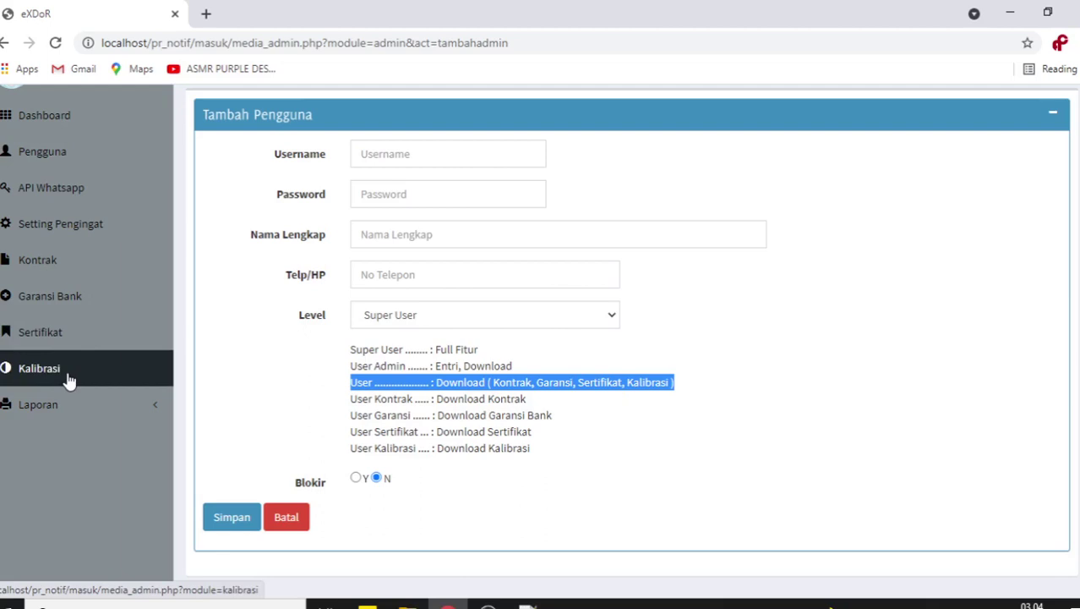
{"action": "left_click", "coordinate": [590, 414]}
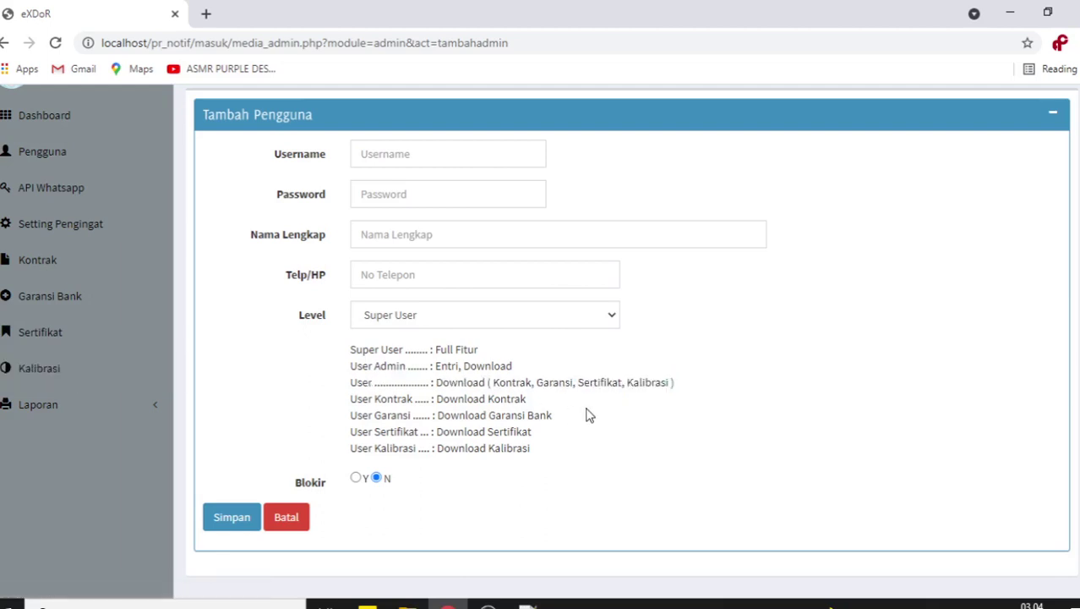
{"action": "left_click_drag", "start_coordinate": [351, 414], "coordinate": [553, 415]}
{"action": "left_click_drag", "start_coordinate": [491, 415], "coordinate": [552, 415]}
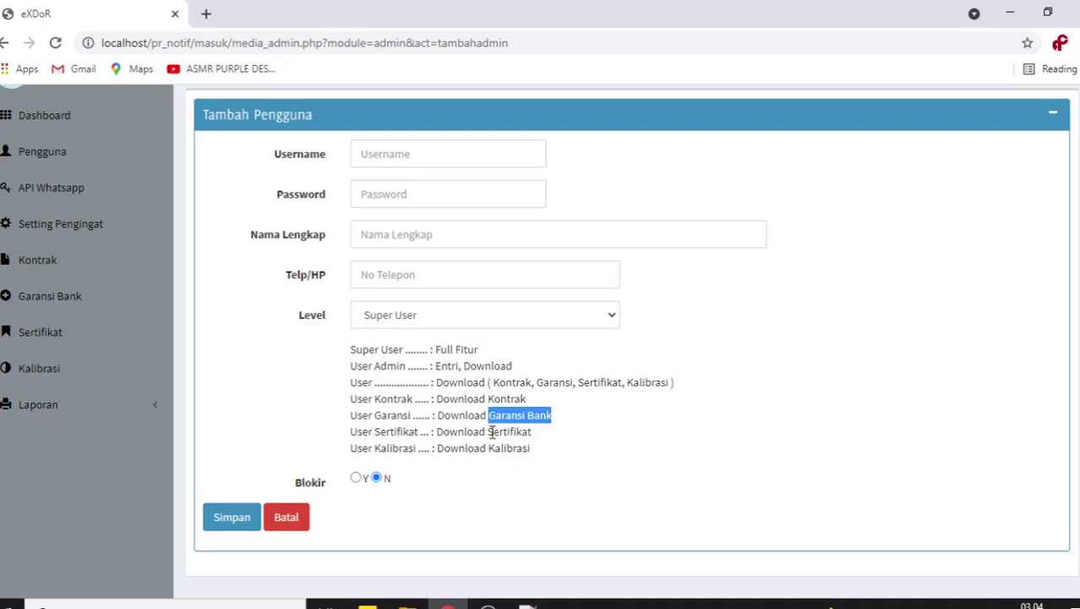
{"action": "left_click_drag", "start_coordinate": [490, 432], "coordinate": [534, 455]}
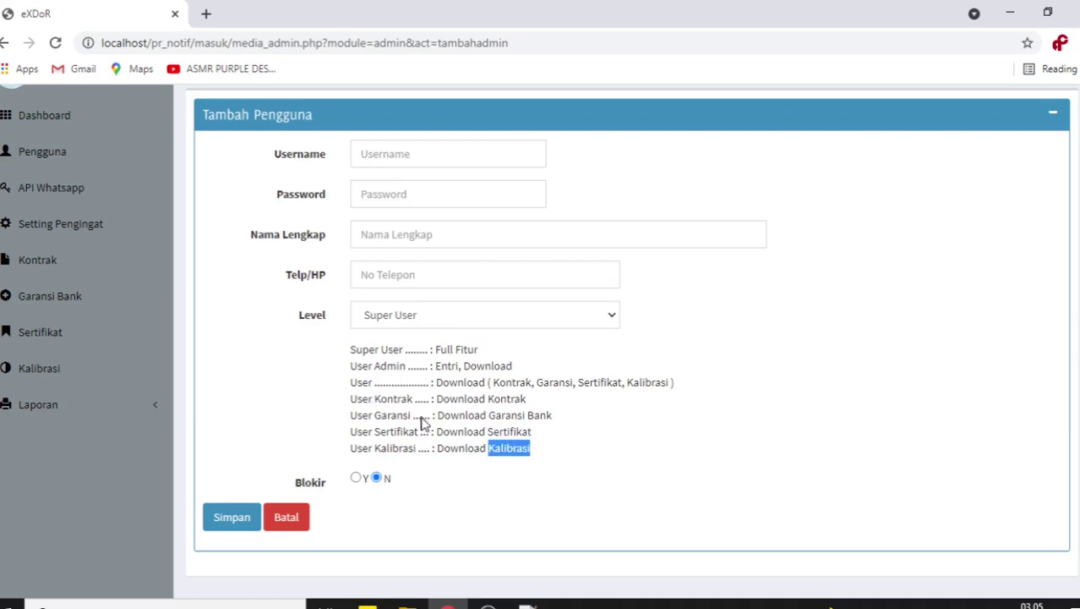
{"action": "left_click_drag", "start_coordinate": [353, 386], "coordinate": [550, 470]}
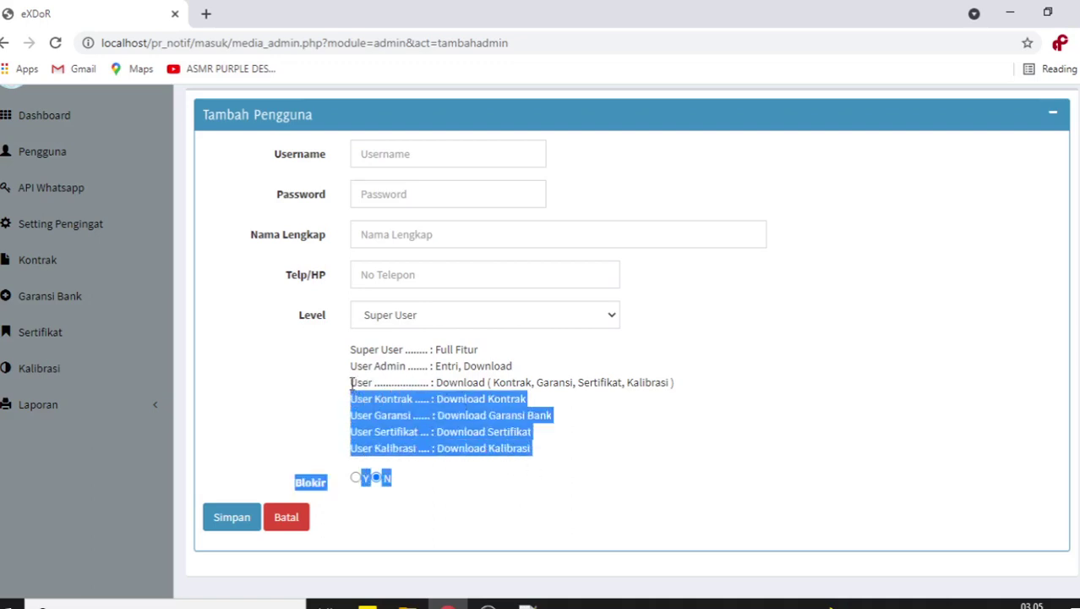
{"action": "left_click_drag", "start_coordinate": [352, 383], "coordinate": [382, 384]}
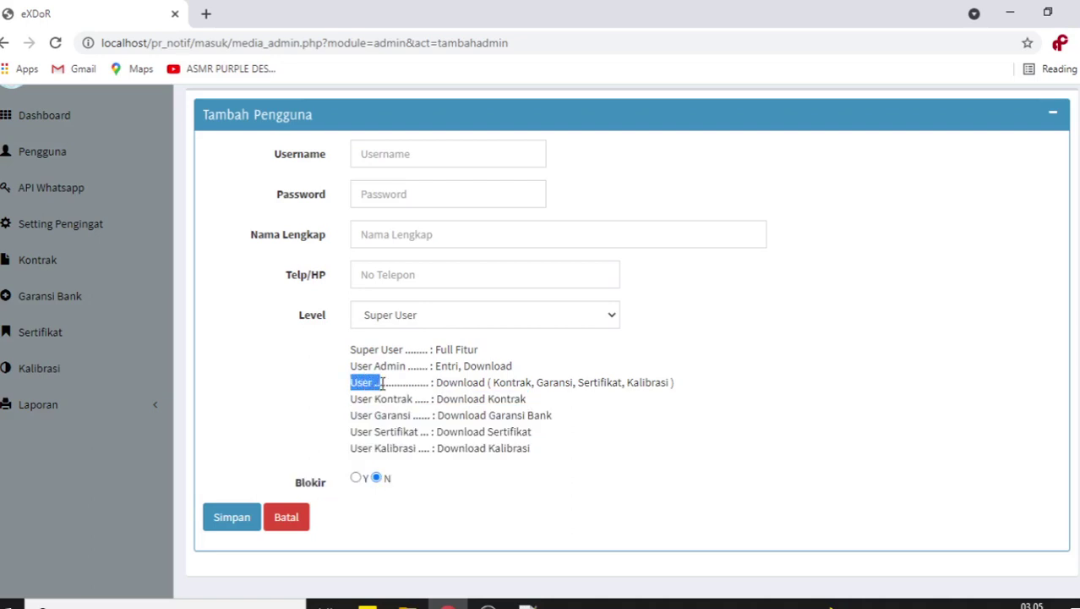
{"action": "left_click", "coordinate": [439, 384]}
{"action": "left_click_drag", "start_coordinate": [438, 385], "coordinate": [685, 385]}
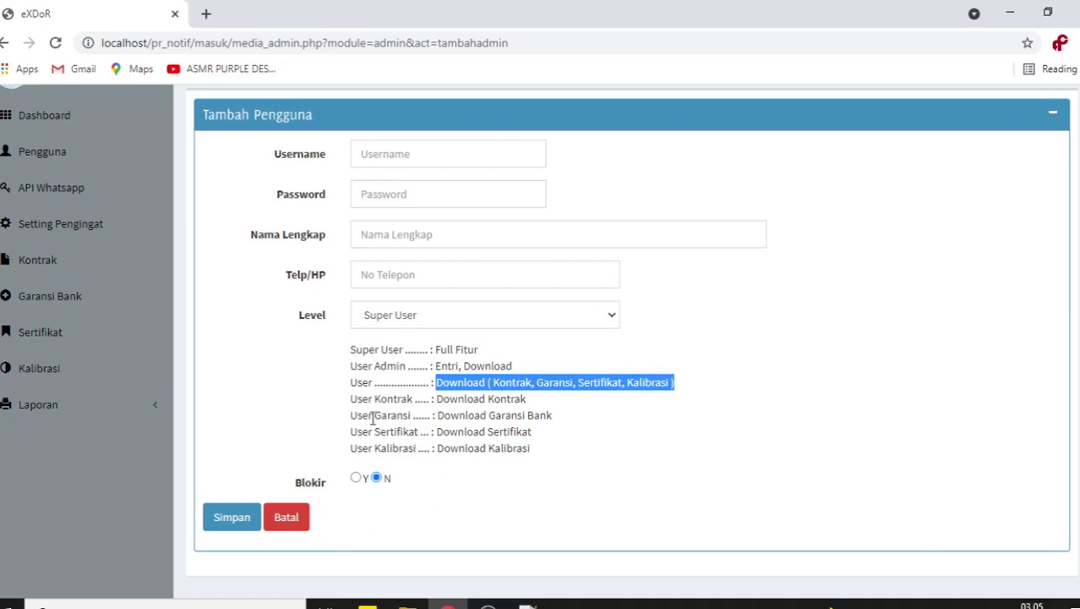
{"action": "left_click_drag", "start_coordinate": [351, 401], "coordinate": [428, 404]}
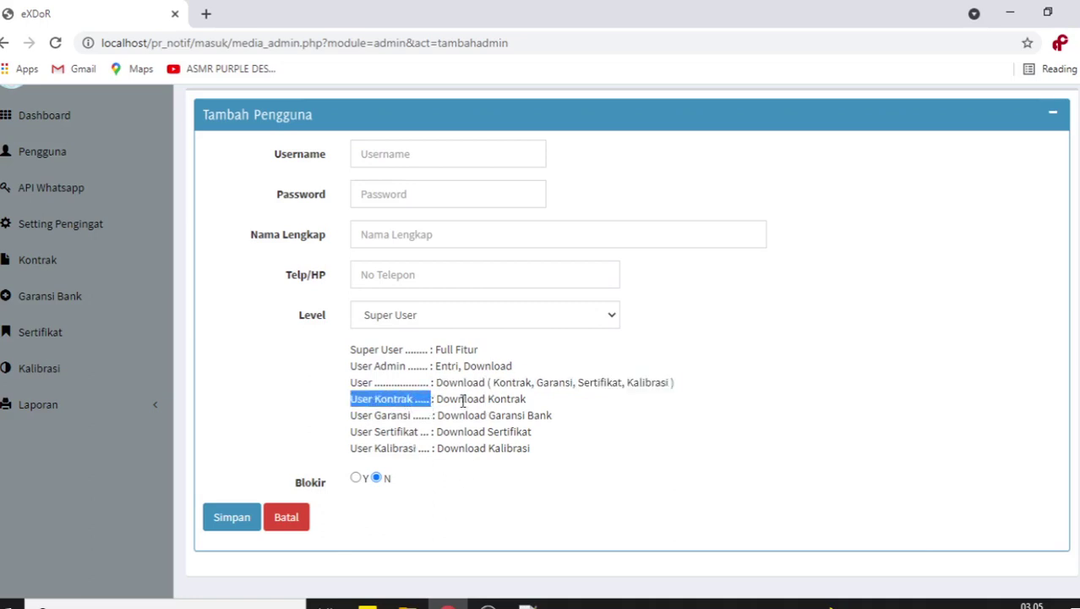
{"action": "left_click_drag", "start_coordinate": [438, 400], "coordinate": [540, 404]}
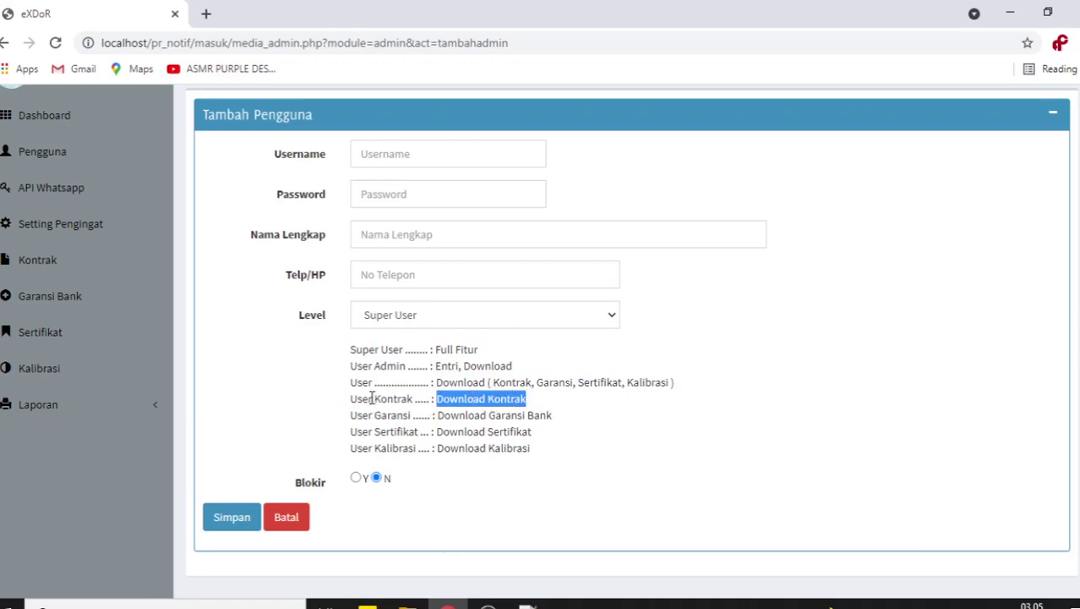
{"action": "left_click_drag", "start_coordinate": [375, 398], "coordinate": [414, 401]}
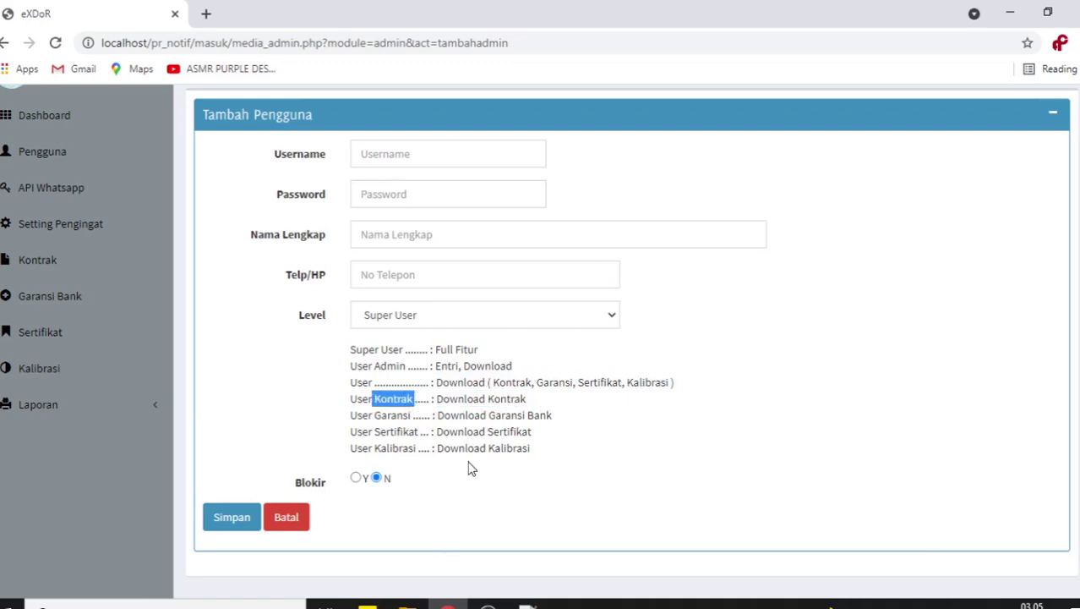
- In the Pengguna list, highlight the levels superuser, user-kontrak, user-gb, user-sertifikat and user-kalibrasi
{"action": "scroll", "coordinate": [285, 373], "scroll_direction": "up", "scroll_amount": 1}
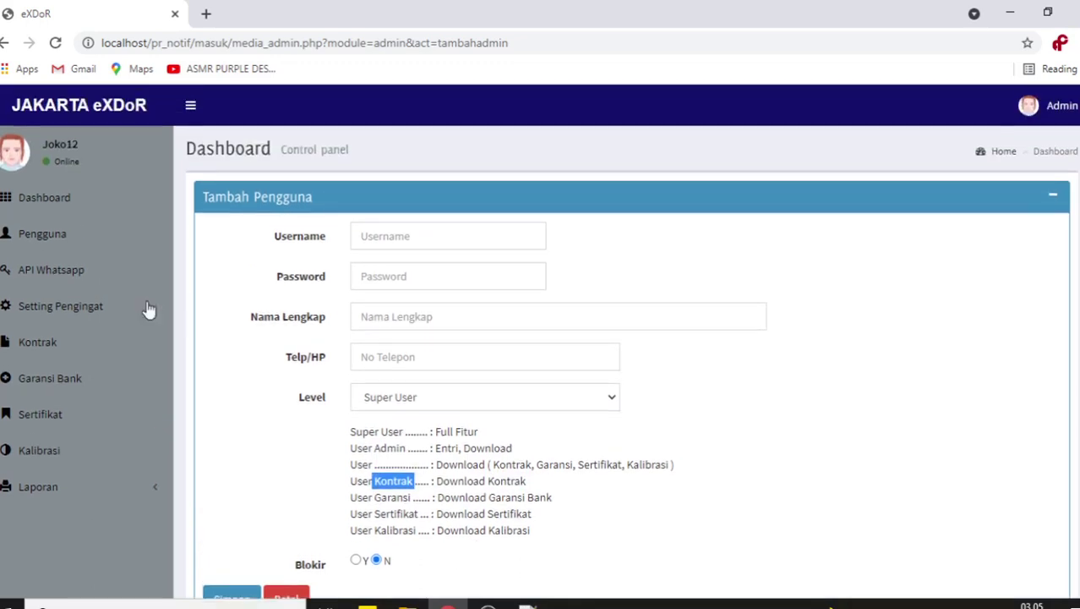
{"action": "left_click", "coordinate": [63, 245]}
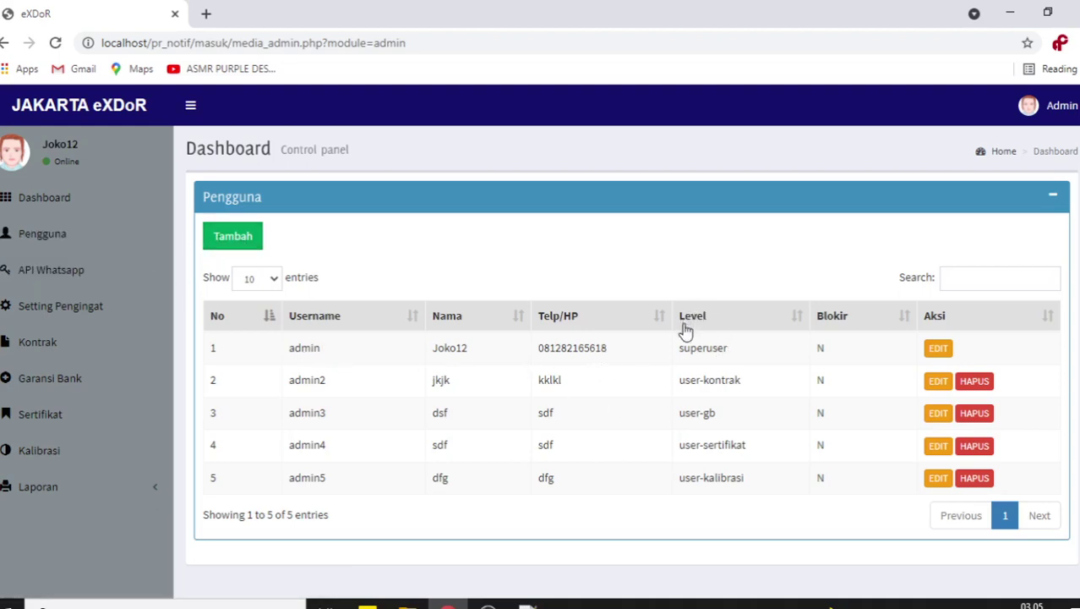
{"action": "left_click_drag", "start_coordinate": [731, 353], "coordinate": [679, 351]}
{"action": "left_click_drag", "start_coordinate": [741, 382], "coordinate": [683, 382]}
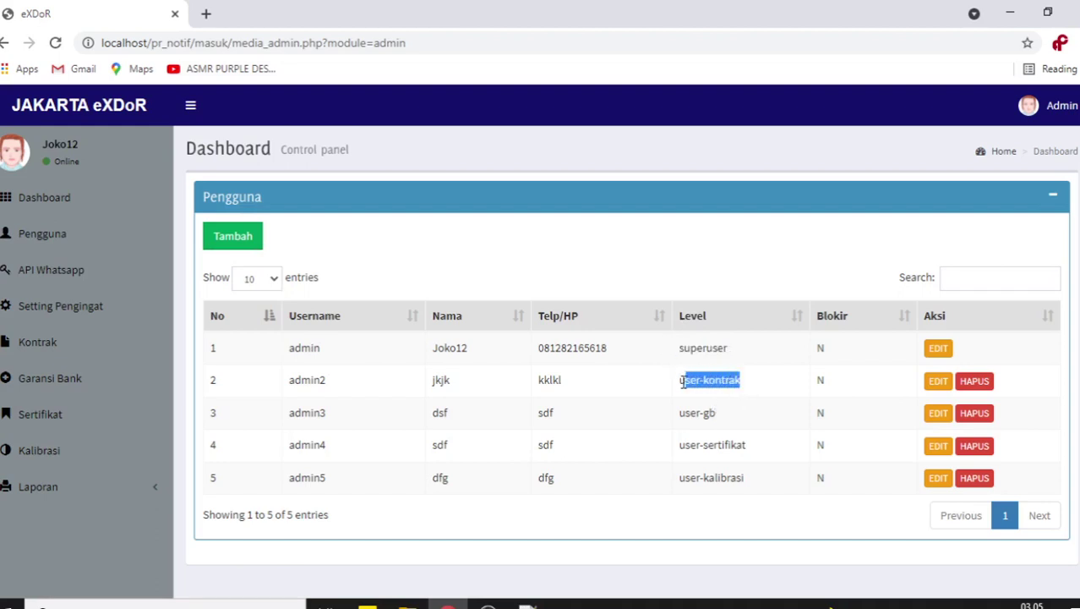
{"action": "left_click_drag", "start_coordinate": [720, 415], "coordinate": [681, 422]}
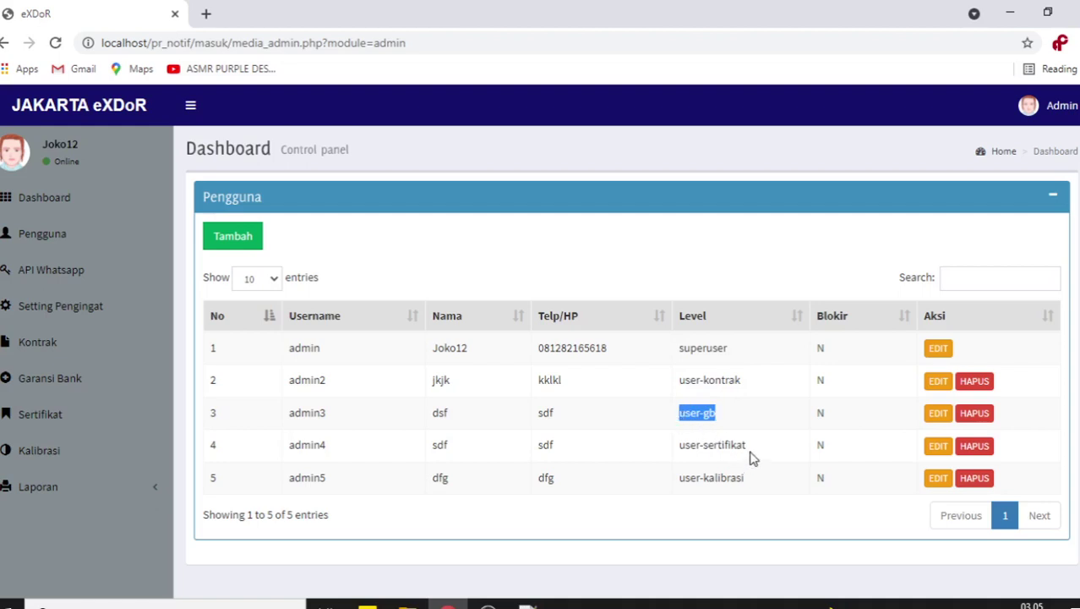
{"action": "left_click_drag", "start_coordinate": [747, 448], "coordinate": [682, 457]}
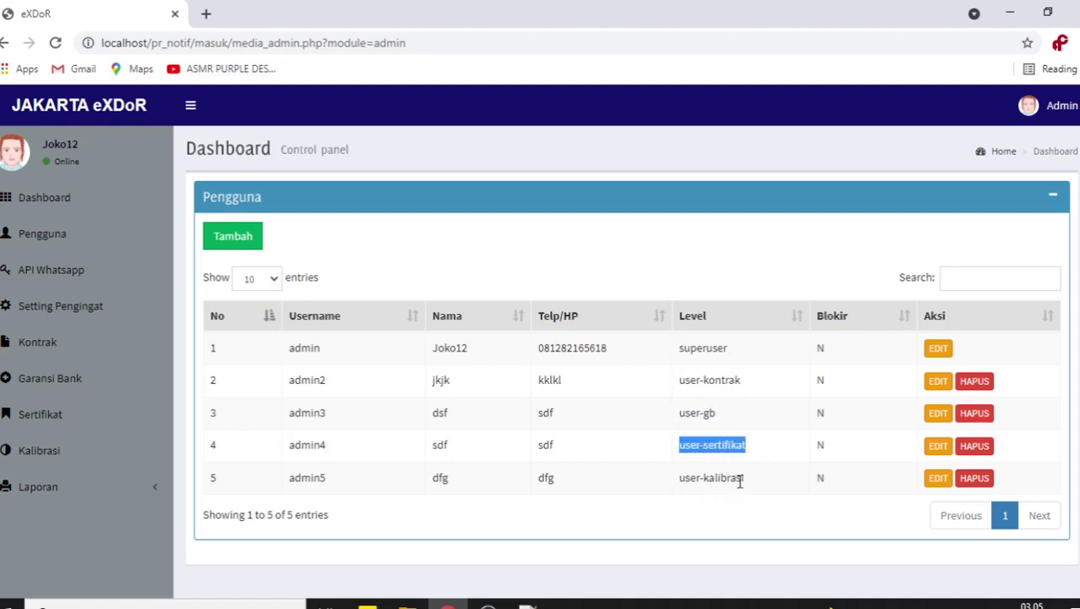
{"action": "left_click_drag", "start_coordinate": [748, 485], "coordinate": [679, 483]}
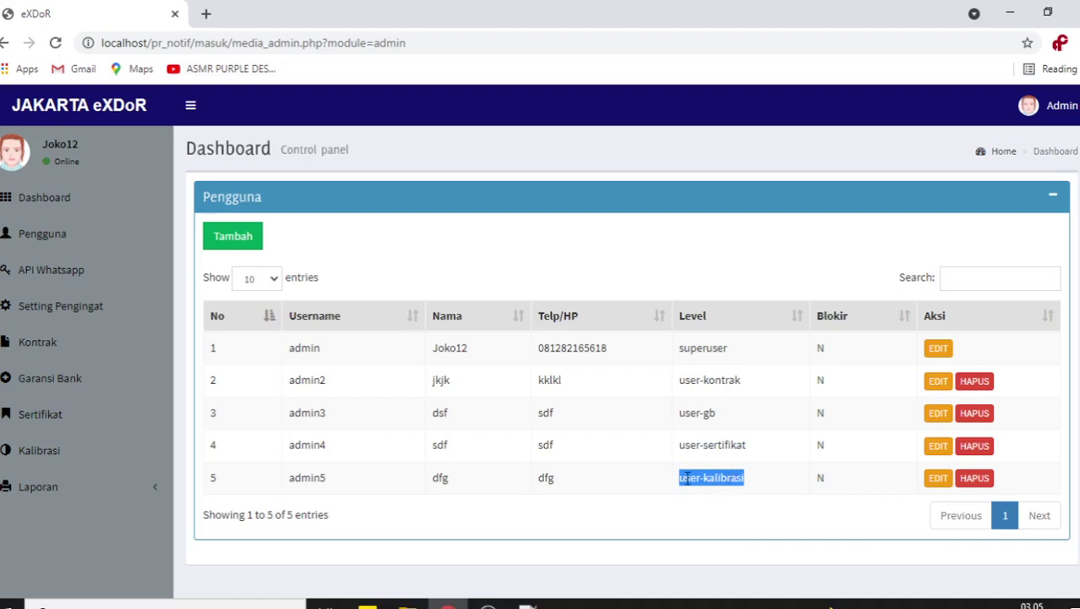
- In a fresh add-user form, enter username 'user' and a password
{"action": "left_click", "coordinate": [246, 243]}
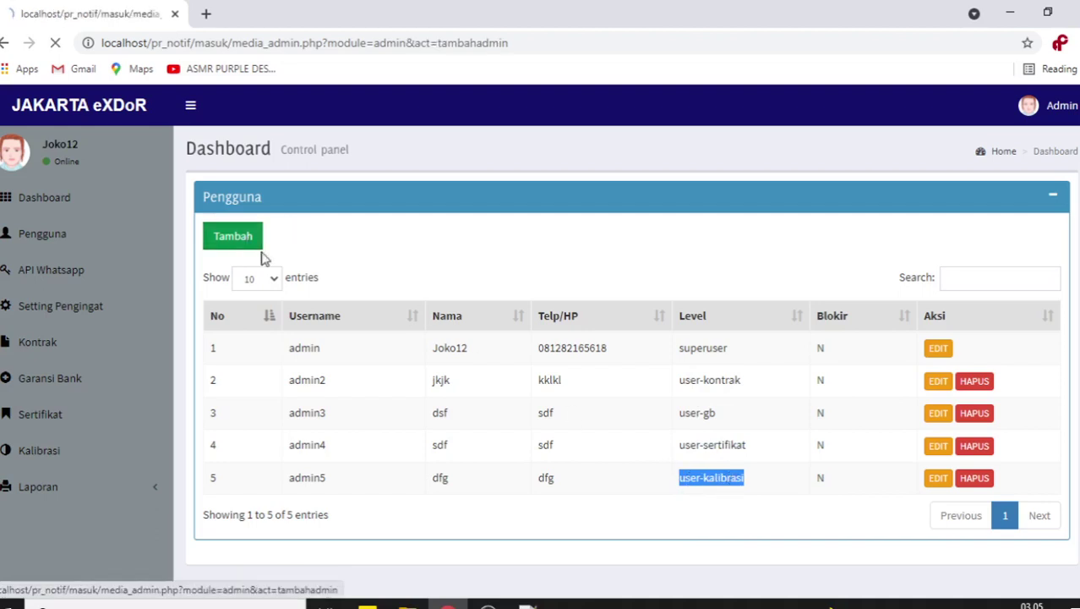
{"action": "left_click", "coordinate": [401, 237]}
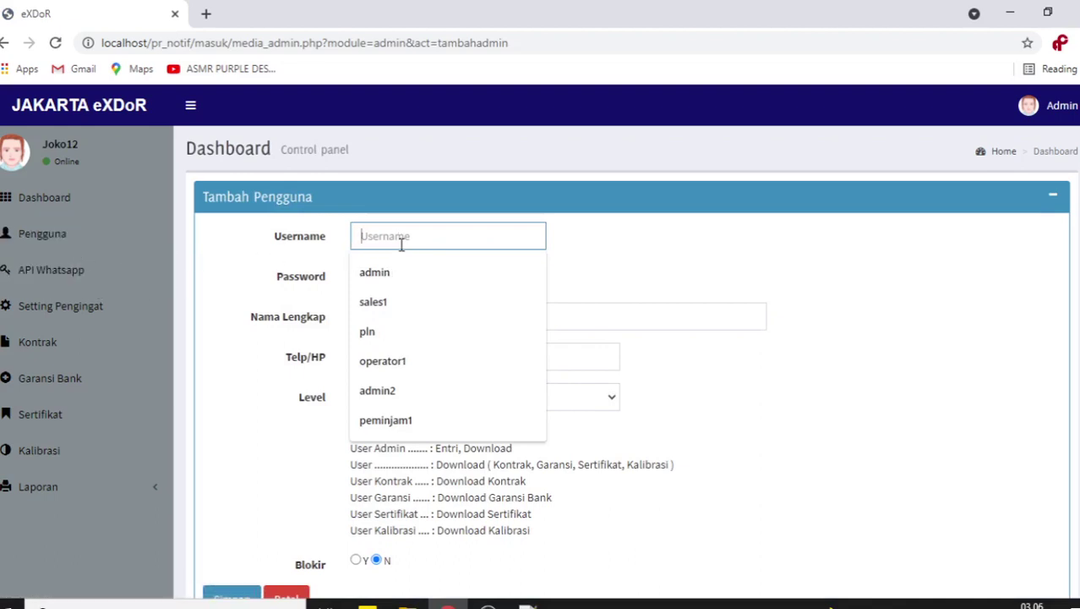
{"action": "type", "text": "user"}
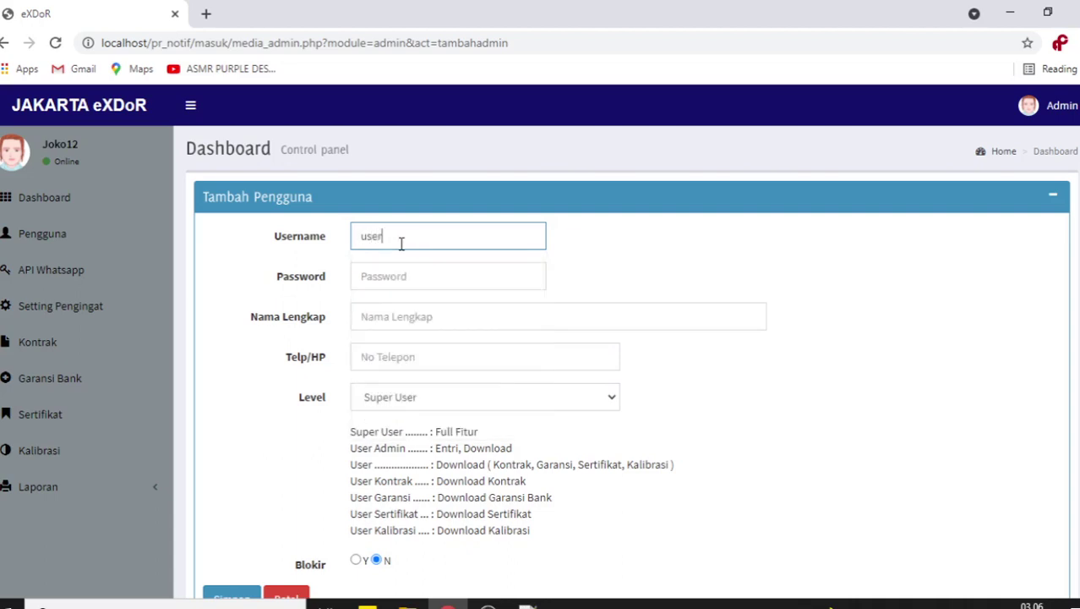
{"action": "key", "text": "Tab"}
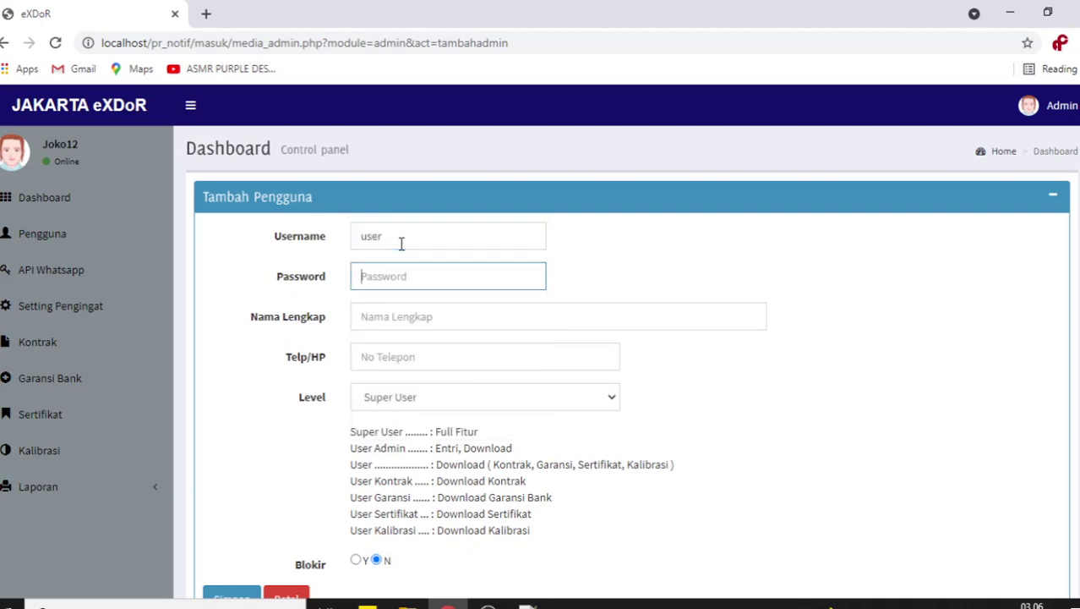
{"action": "left_click", "coordinate": [47, 238]}
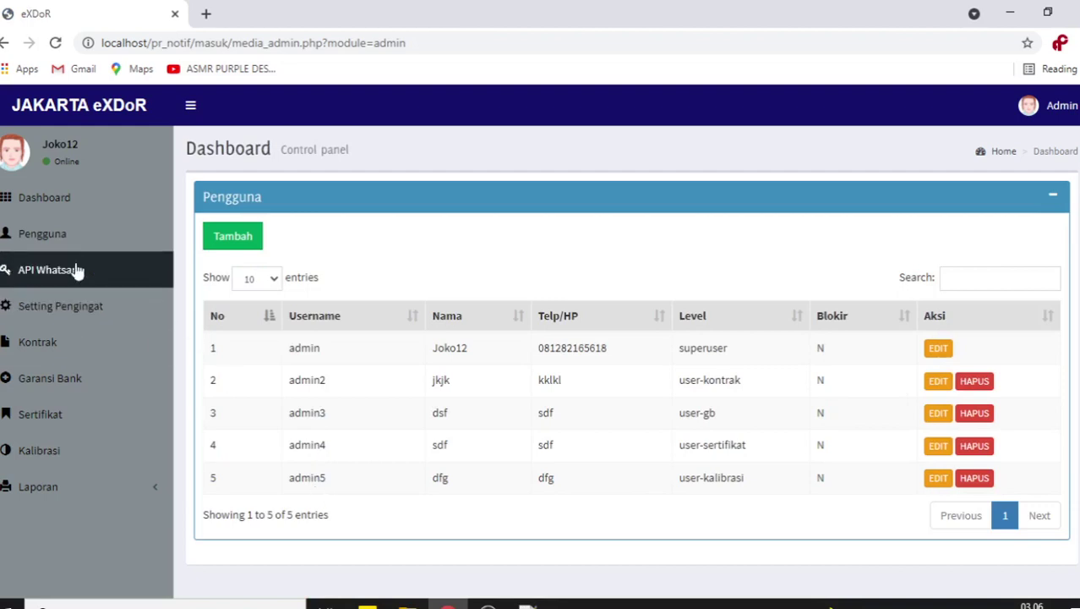
{"action": "left_click", "coordinate": [227, 243]}
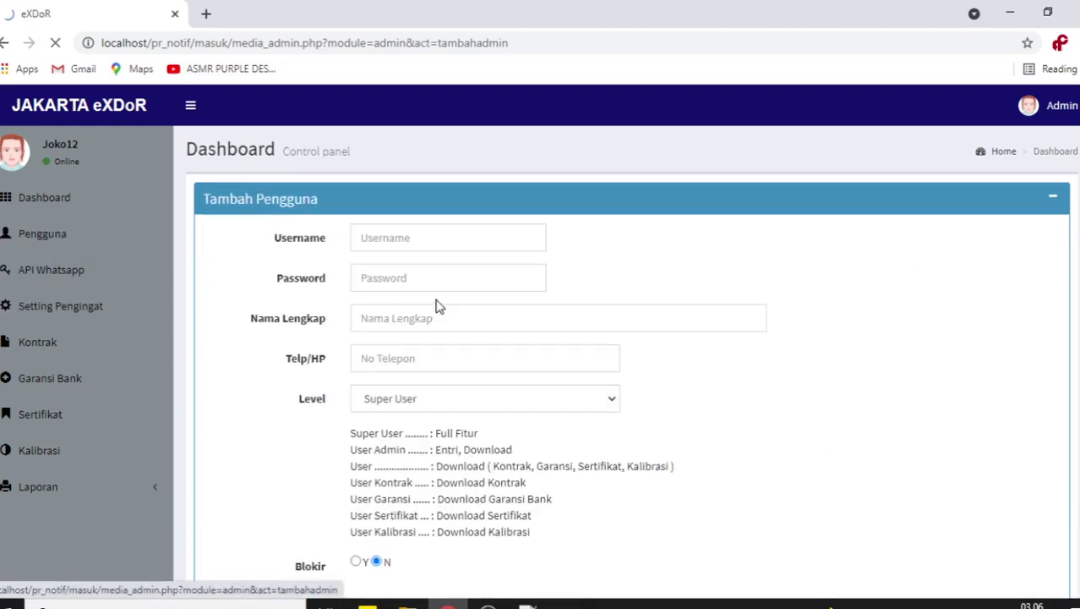
{"action": "left_click", "coordinate": [418, 238]}
{"action": "type", "text": "admin"}
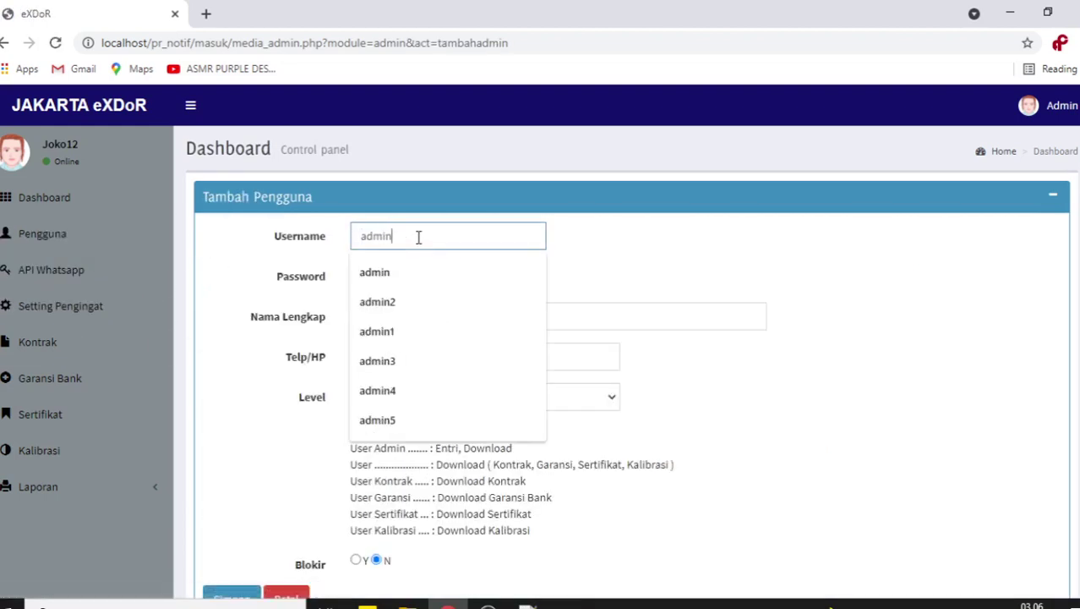
{"action": "type", "text": "6"}
{"action": "key", "text": "Tab"}
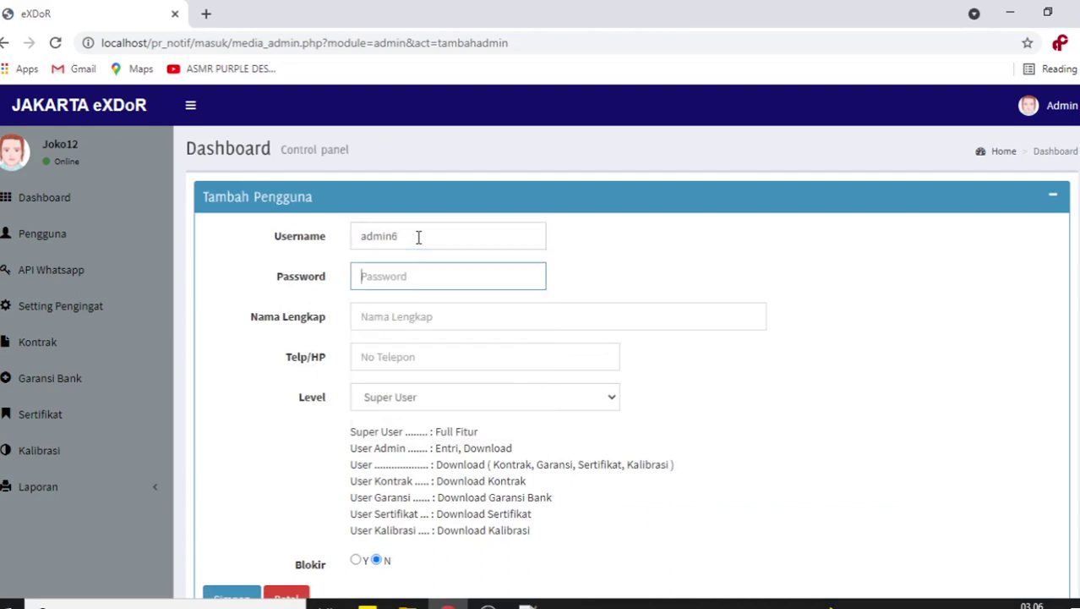
{"action": "type", "text": "admin6"}
{"action": "key", "text": "shift+Tab"}
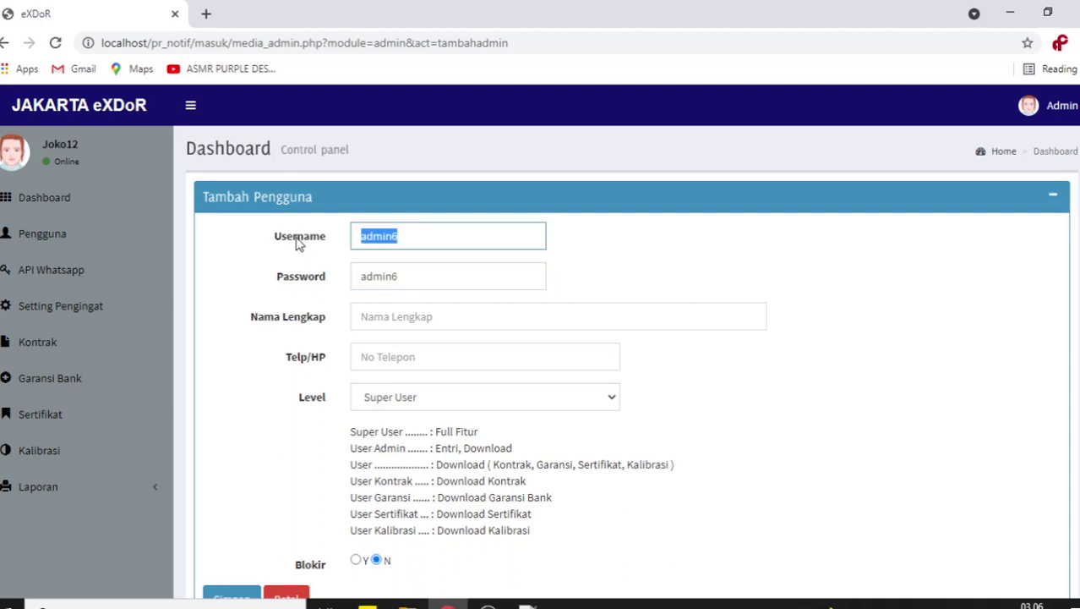
{"action": "type", "text": "user"}
{"action": "key", "text": "Tab"}
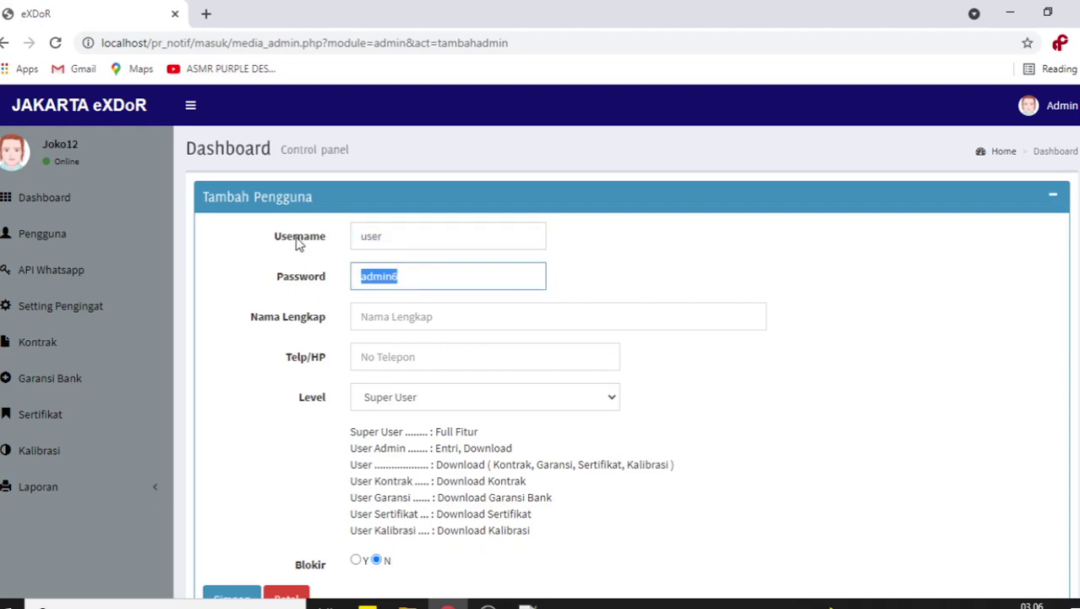
{"action": "type", "text": "user"}
{"action": "left_click", "coordinate": [684, 255]}
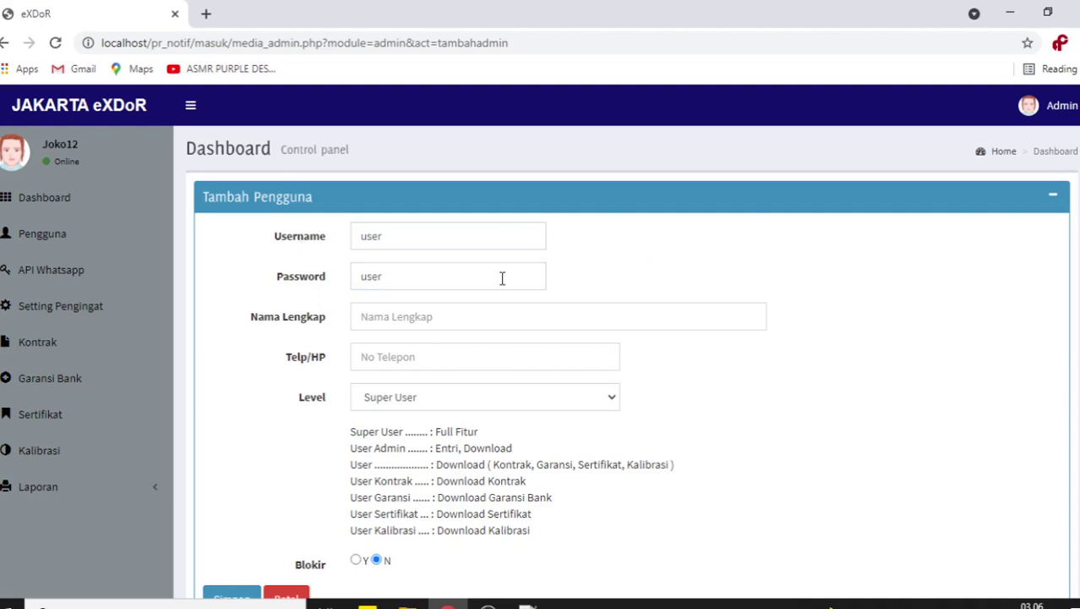
- Enter the full name 'User' and a phone number
{"action": "left_click_drag", "start_coordinate": [388, 241], "coordinate": [345, 249]}
{"action": "left_click", "coordinate": [397, 326]}
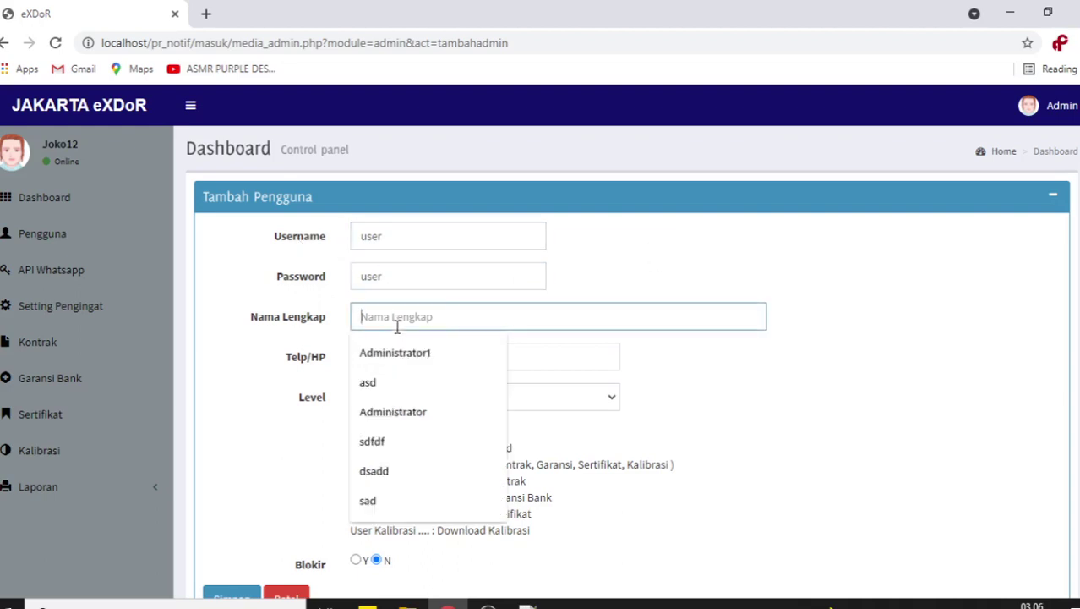
{"action": "type", "text": "User"}
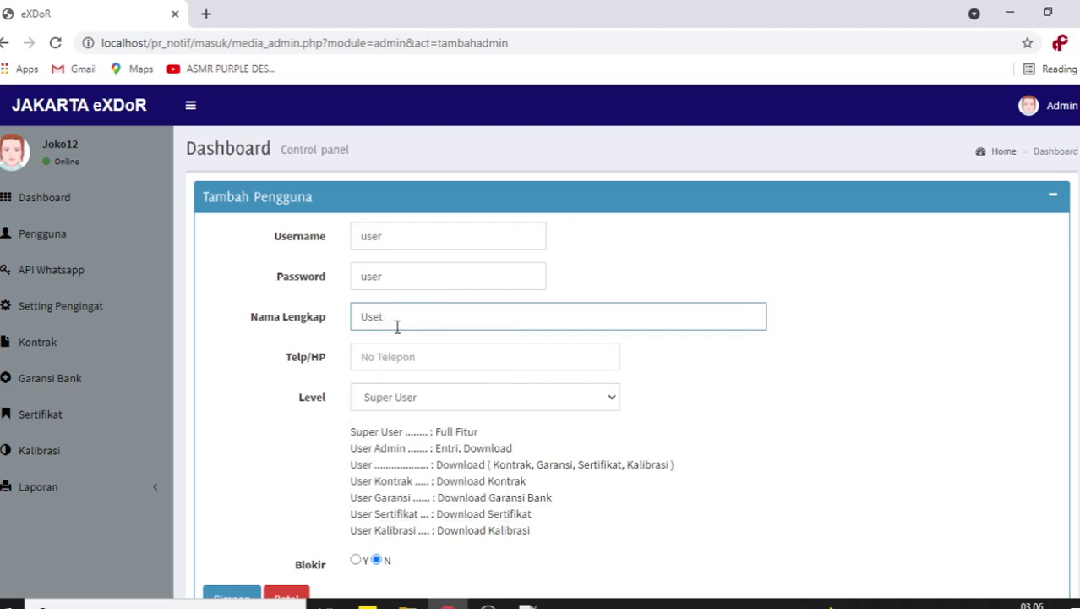
{"action": "left_click", "coordinate": [835, 344]}
{"action": "left_click", "coordinate": [416, 361]}
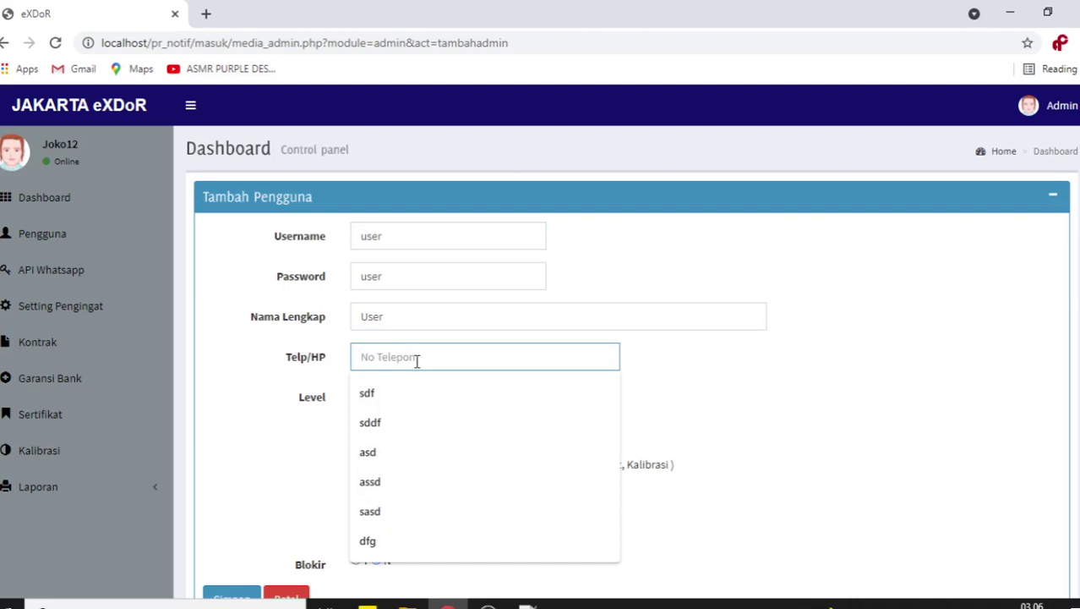
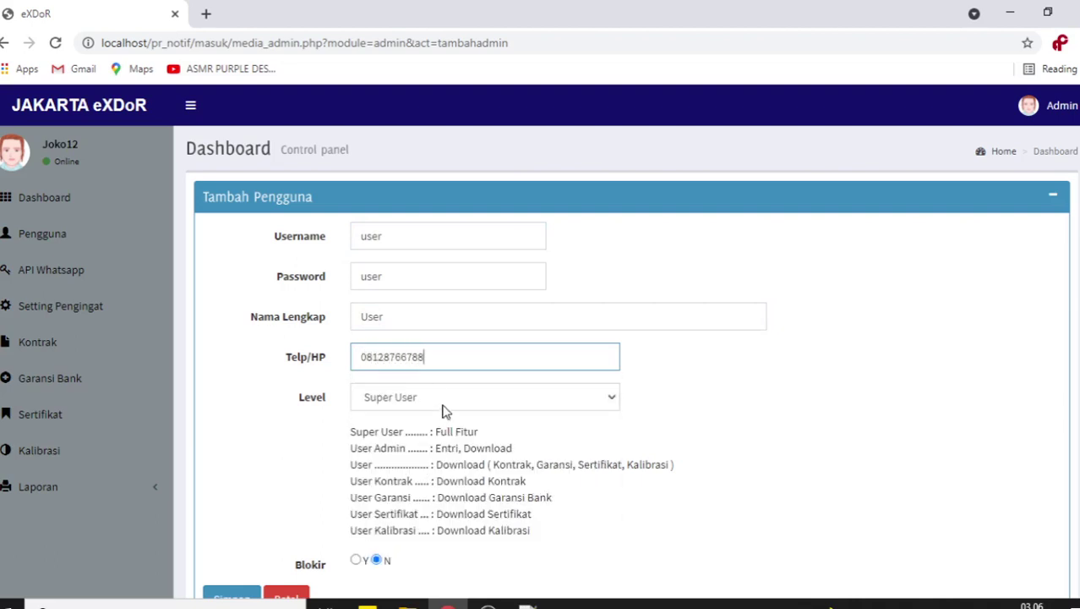
- Set the account level to User and leave Blokir at N
{"action": "scroll", "coordinate": [683, 371], "scroll_direction": "down", "scroll_amount": 2}
{"action": "left_click", "coordinate": [487, 313]}
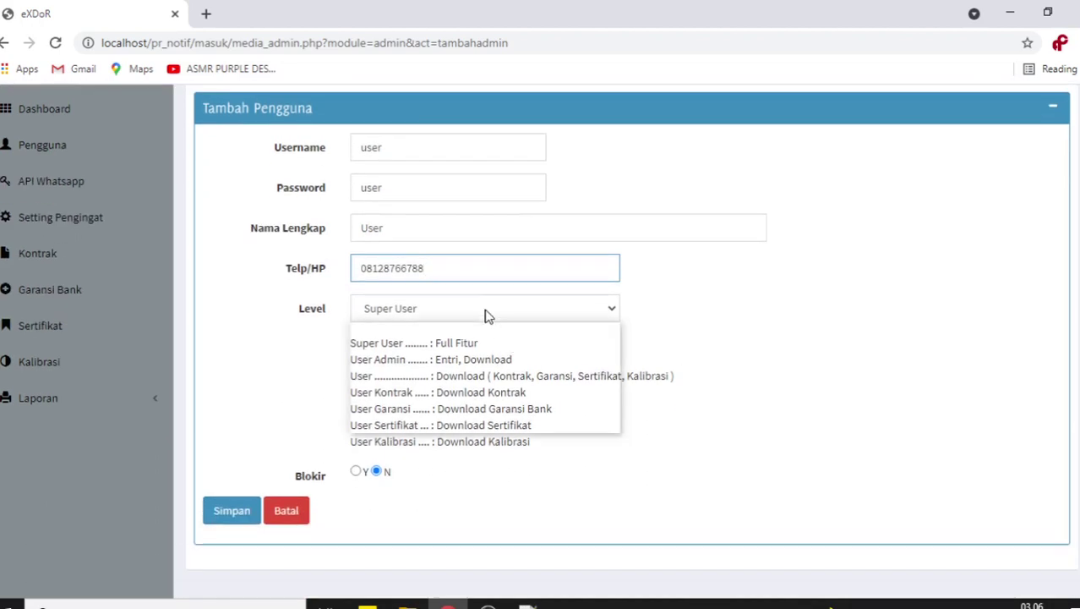
{"action": "left_click", "coordinate": [484, 363]}
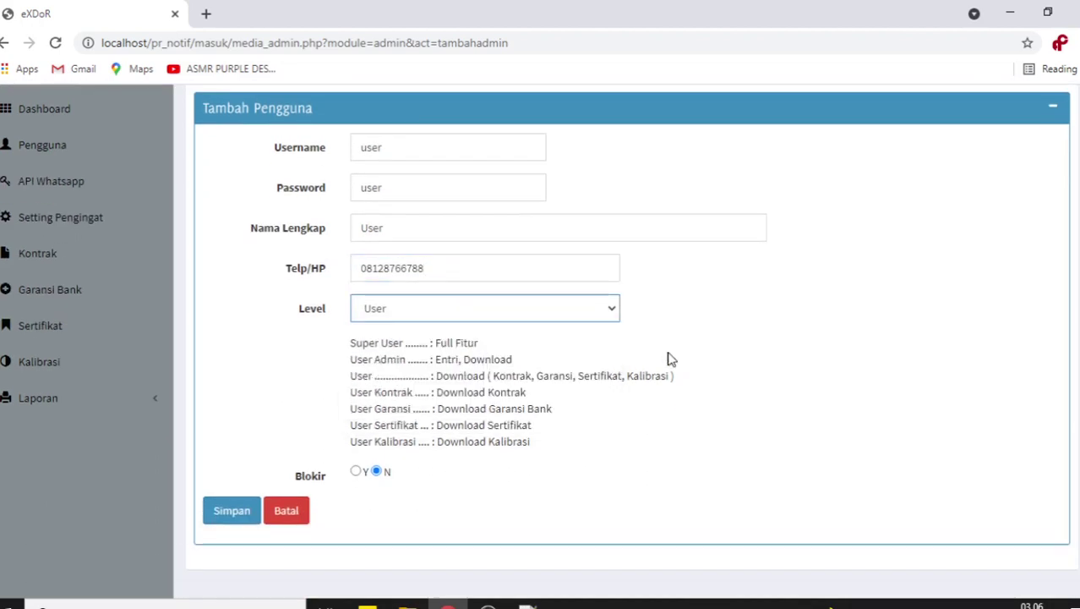
{"action": "left_click", "coordinate": [356, 470]}
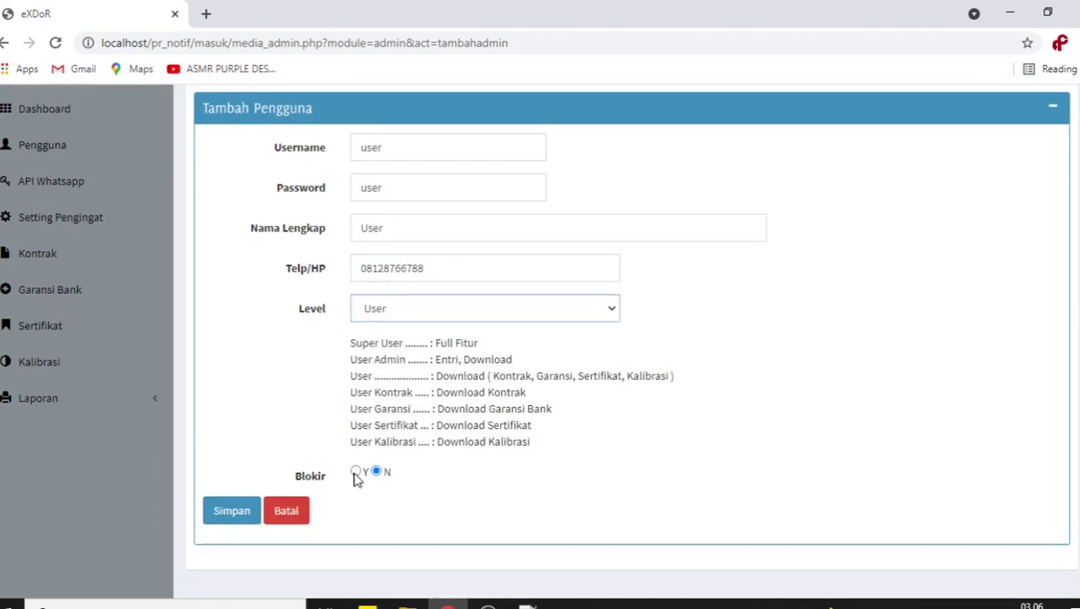
{"action": "left_click", "coordinate": [377, 471]}
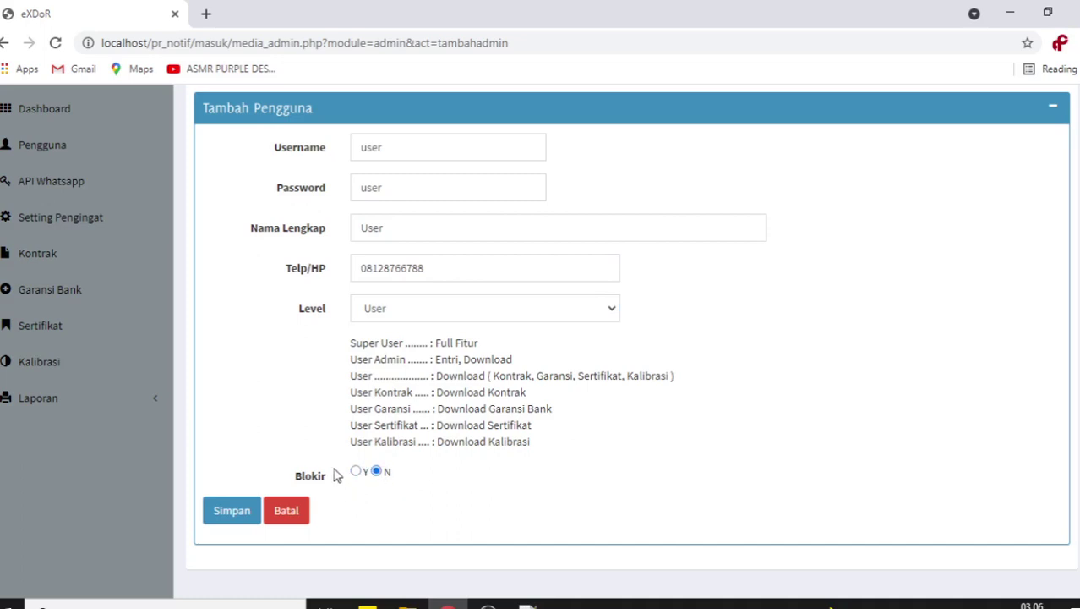
{"action": "scroll", "coordinate": [402, 464], "scroll_direction": "up", "scroll_amount": 2}
{"action": "scroll", "coordinate": [422, 355], "scroll_direction": "down", "scroll_amount": 2}
{"action": "left_click", "coordinate": [356, 473]}
{"action": "left_click", "coordinate": [376, 471]}
- Save the new account and open its edit form from row 6 in the Pengguna list
{"action": "left_click", "coordinate": [251, 511]}
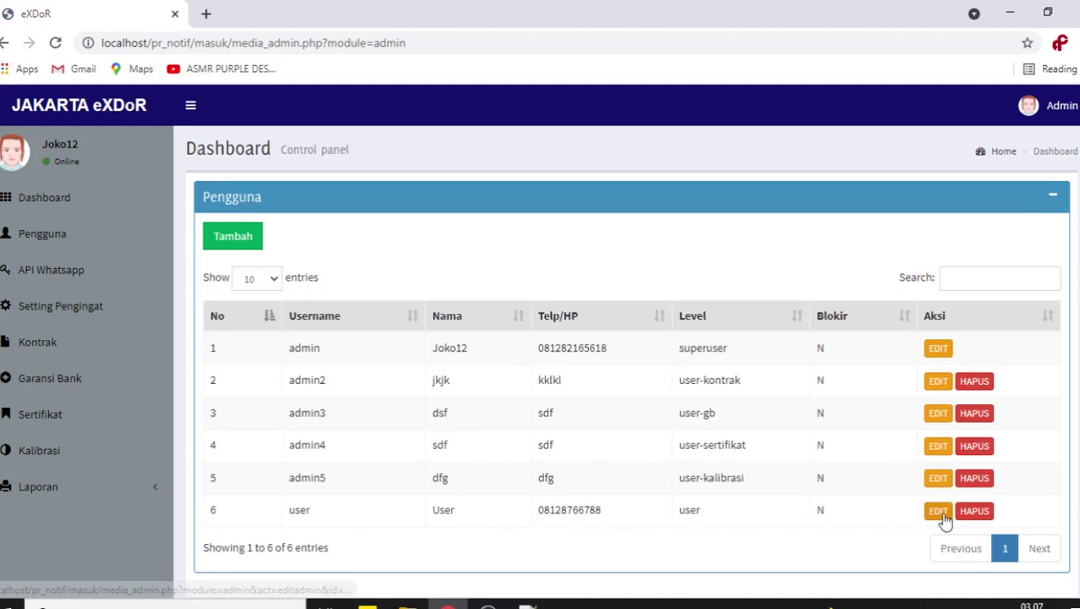
{"action": "scroll", "coordinate": [354, 427], "scroll_direction": "down", "scroll_amount": 1}
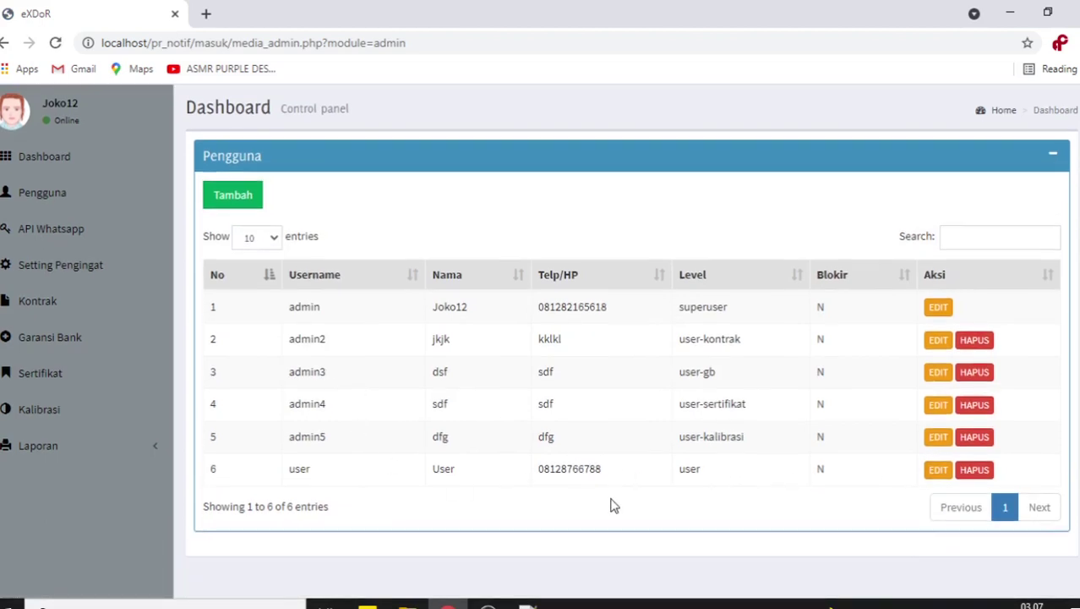
{"action": "left_click", "coordinate": [936, 471]}
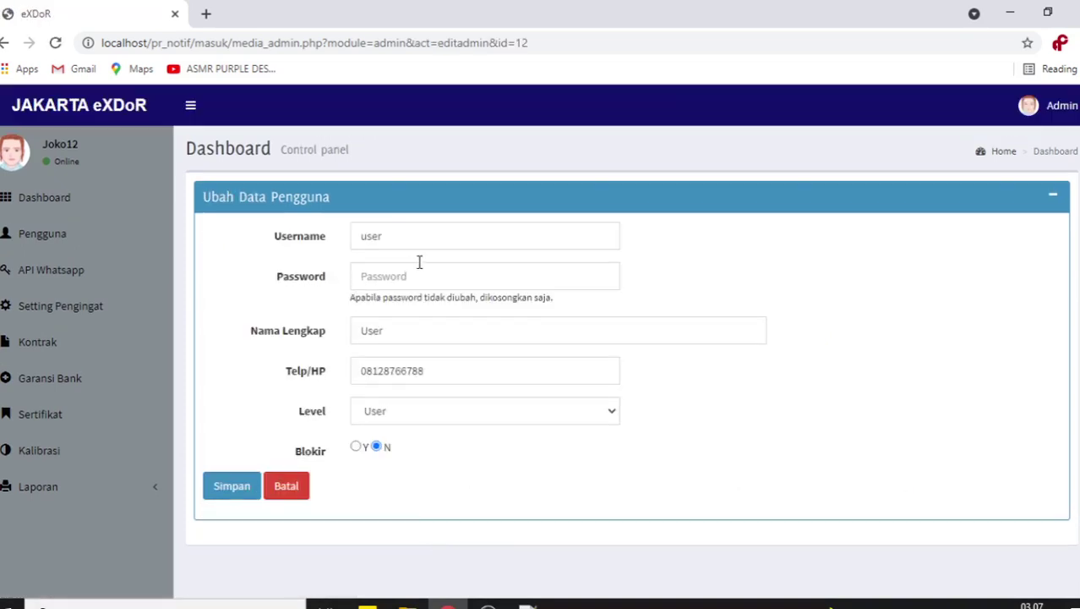
{"action": "left_click", "coordinate": [419, 238]}
{"action": "left_click_drag", "start_coordinate": [418, 238], "coordinate": [319, 244]}
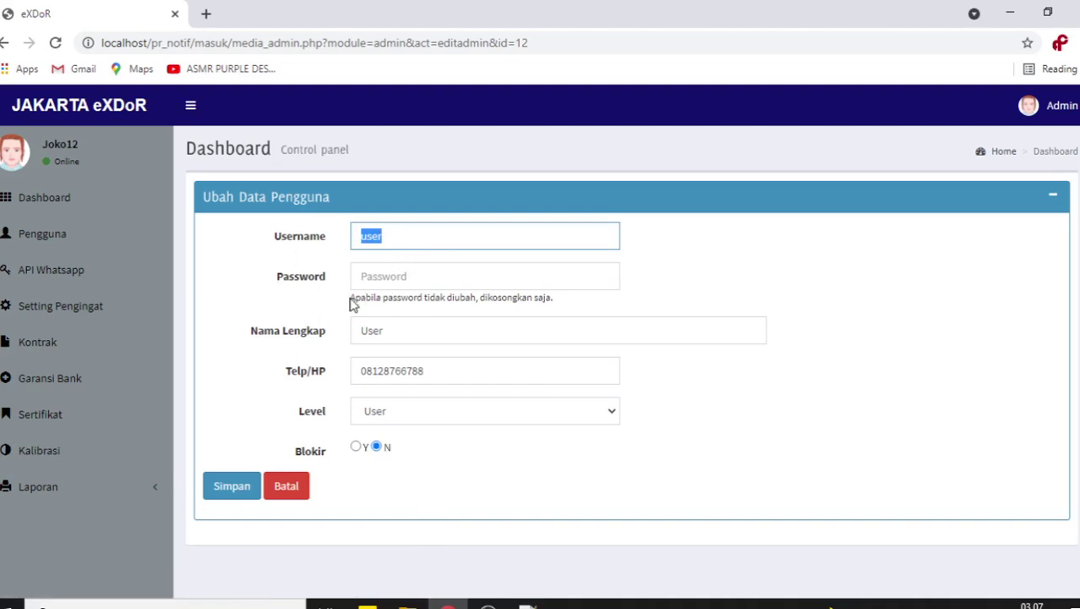
{"action": "left_click_drag", "start_coordinate": [352, 298], "coordinate": [583, 306]}
{"action": "left_click", "coordinate": [584, 306]}
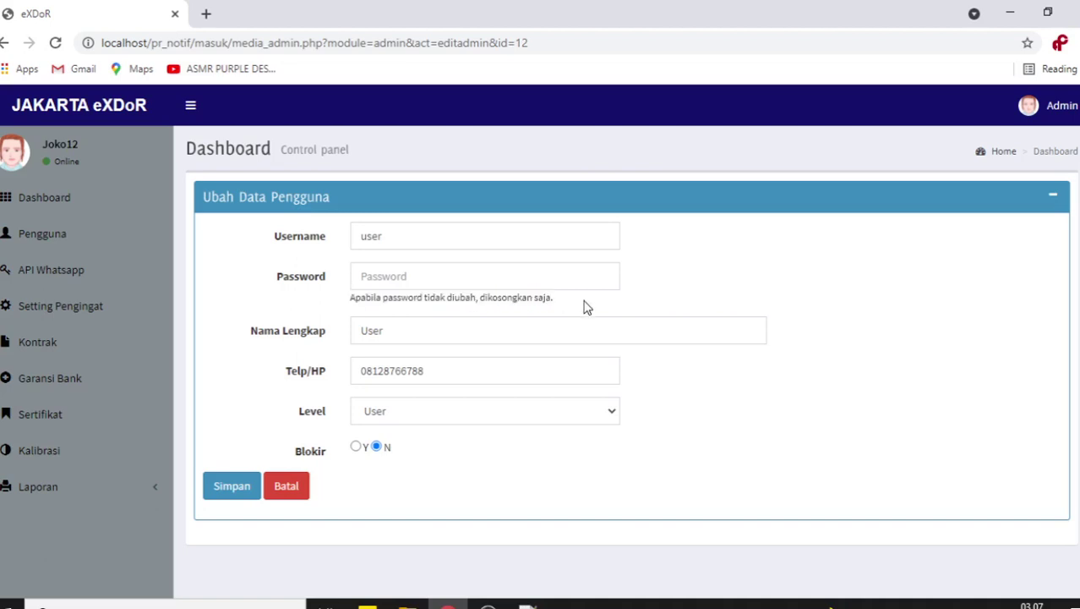
- Prepend a person's name to the full name so it reads name (User), and save
{"action": "left_click", "coordinate": [430, 327]}
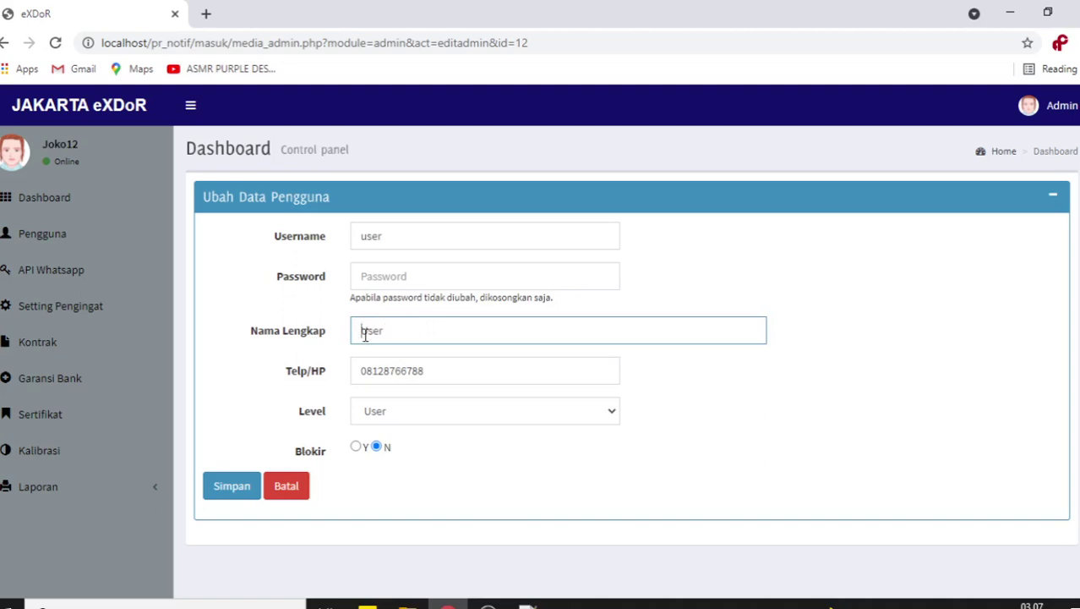
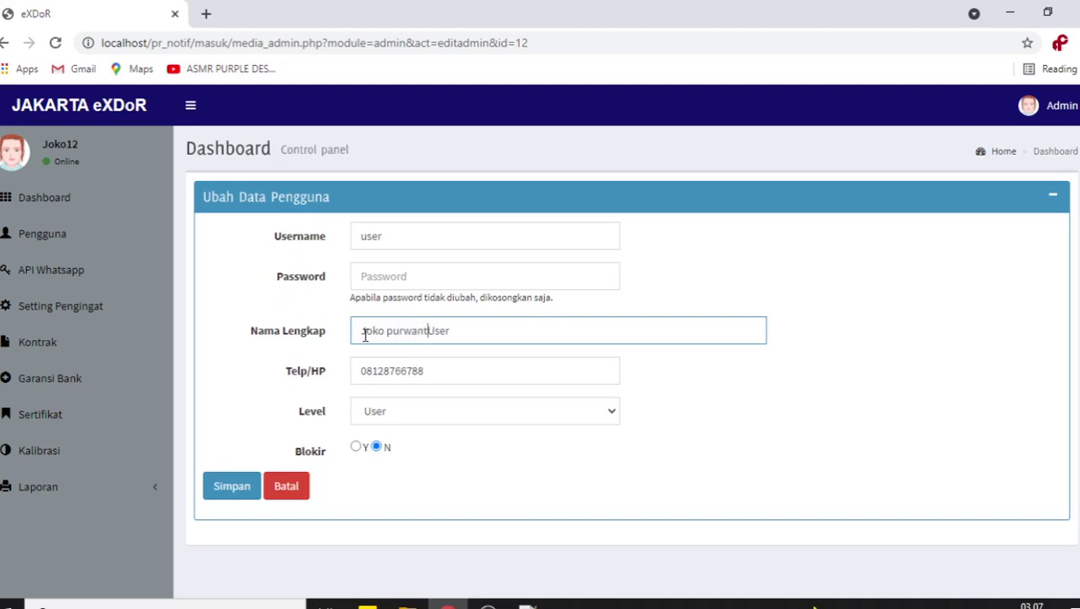
{"action": "left_click", "coordinate": [743, 420]}
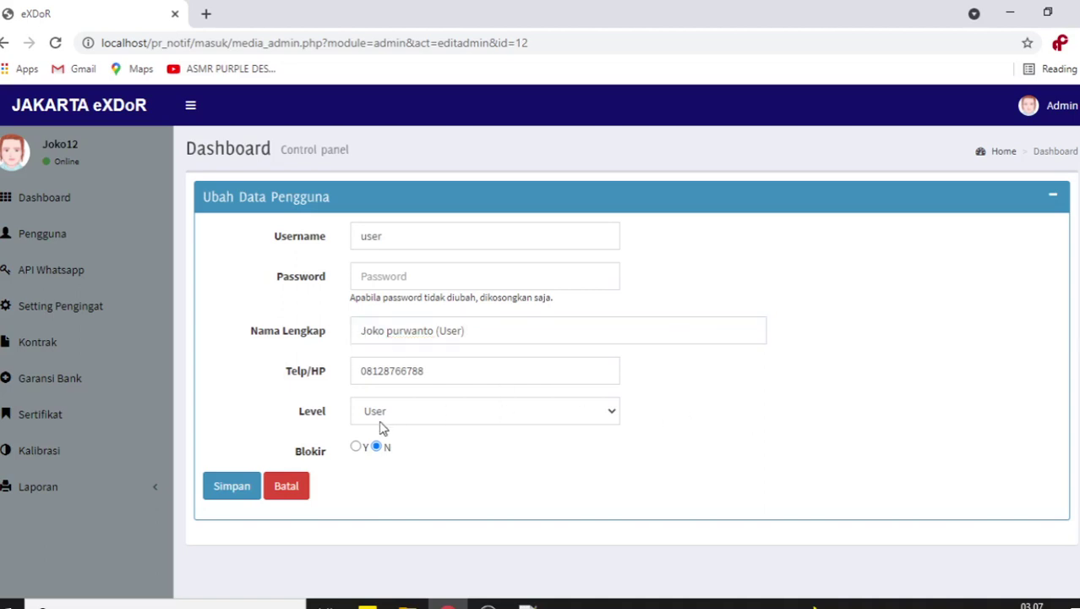
{"action": "left_click", "coordinate": [240, 495]}
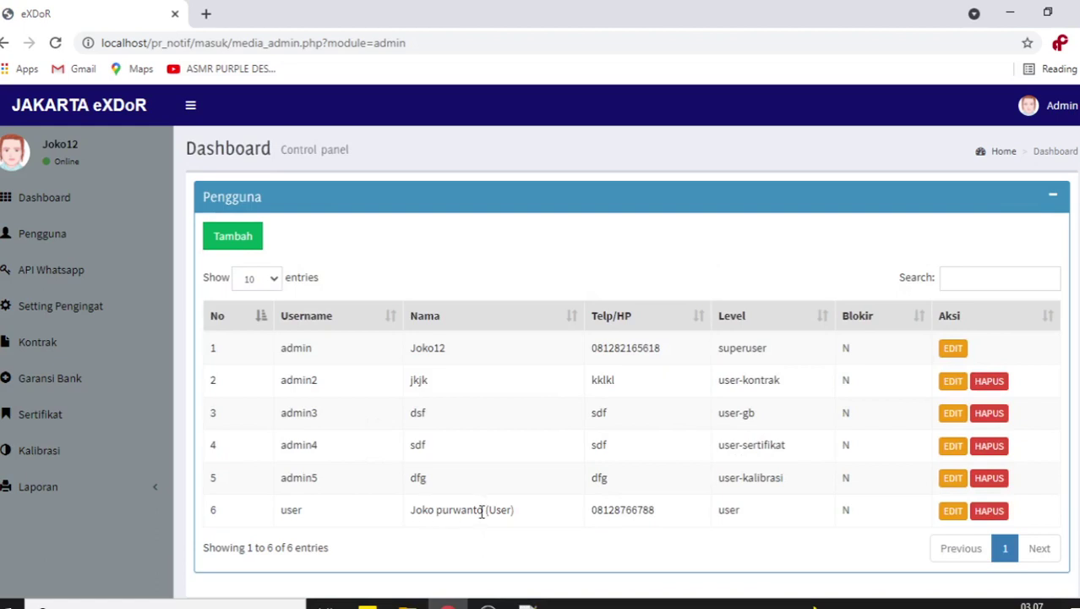
{"action": "scroll", "coordinate": [930, 435], "scroll_direction": "down", "scroll_amount": 1}
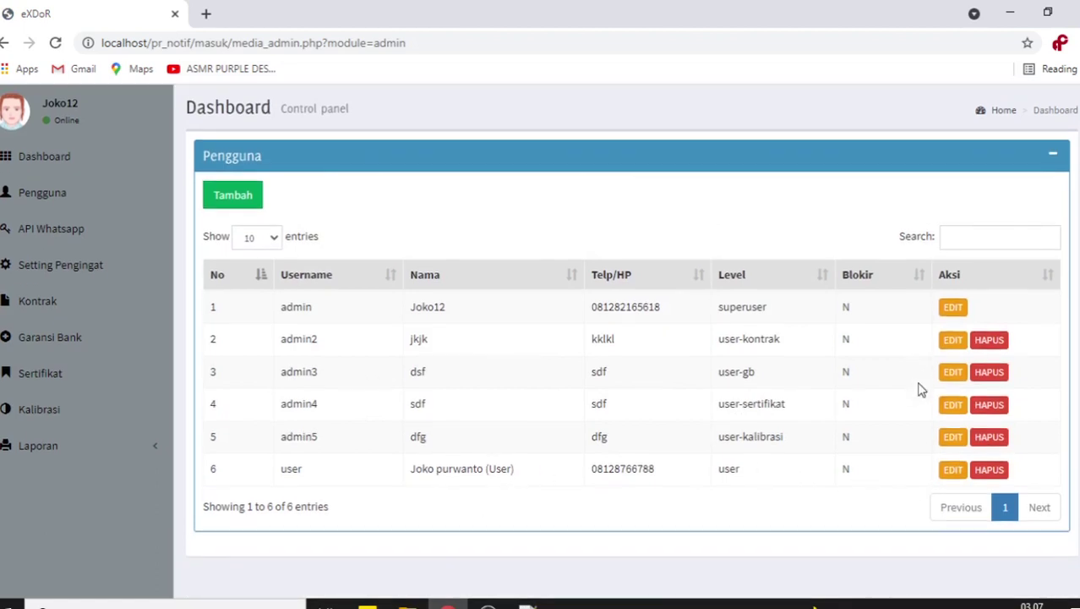
{"action": "scroll", "coordinate": [1001, 473], "scroll_direction": "down", "scroll_amount": 1}
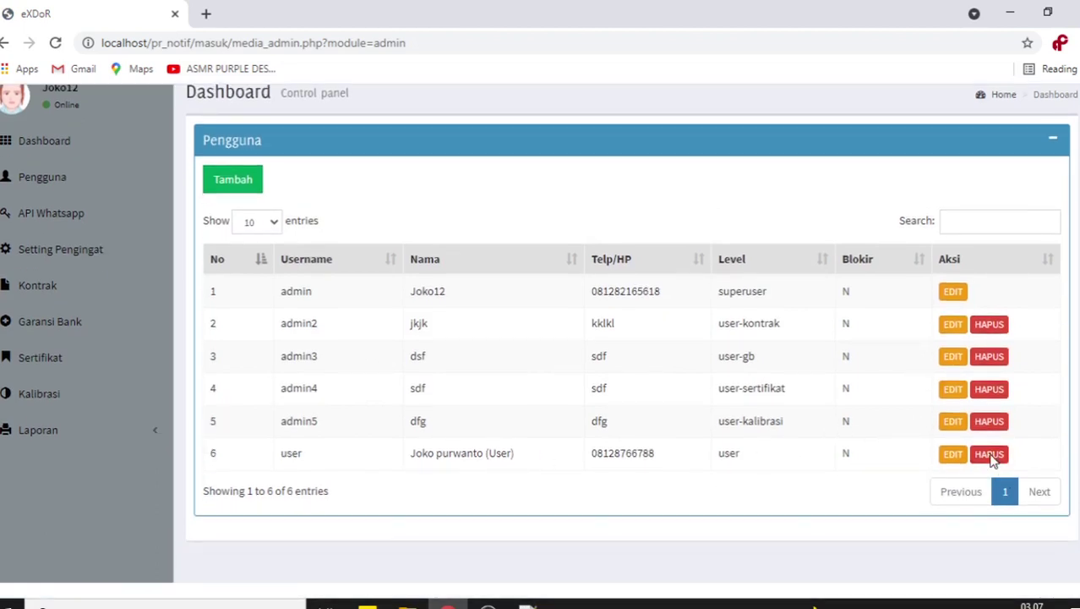
{"action": "scroll", "coordinate": [991, 462], "scroll_direction": "up", "scroll_amount": 1}
{"action": "scroll", "coordinate": [991, 463], "scroll_direction": "down", "scroll_amount": 1}
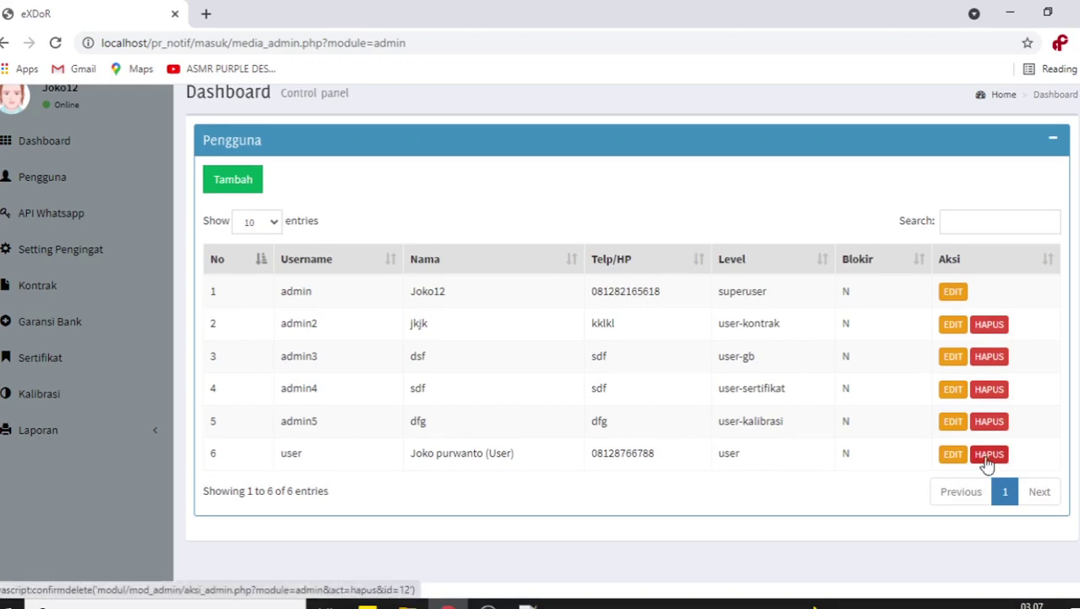
{"action": "scroll", "coordinate": [385, 391], "scroll_direction": "up", "scroll_amount": 1}
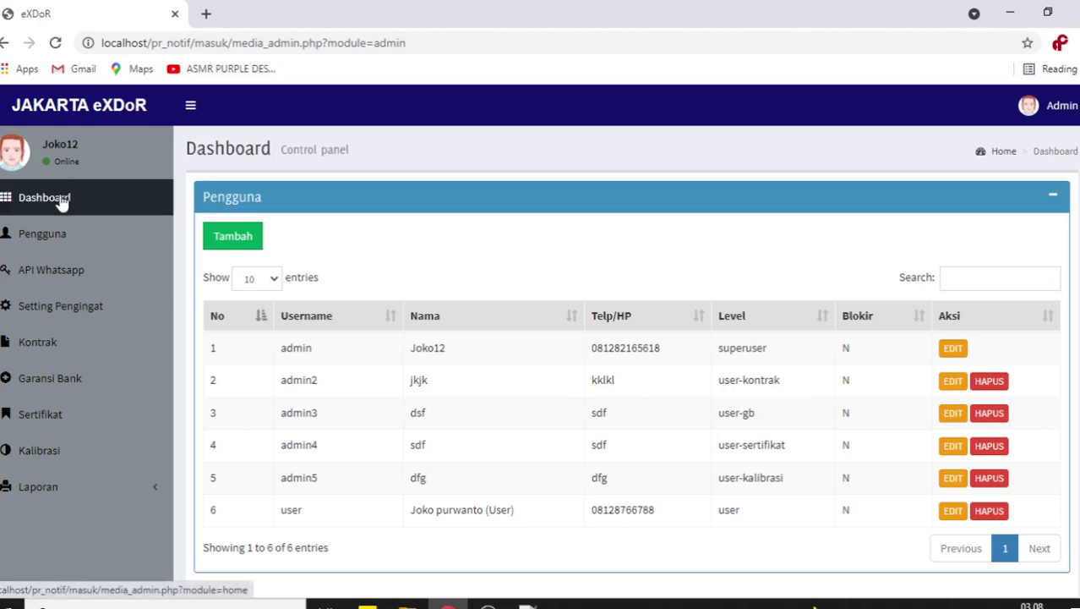
- Review the dashboard's Aktif, Reminder and Expired tiles, then open the Kontrak data list
{"action": "left_click", "coordinate": [62, 202]}
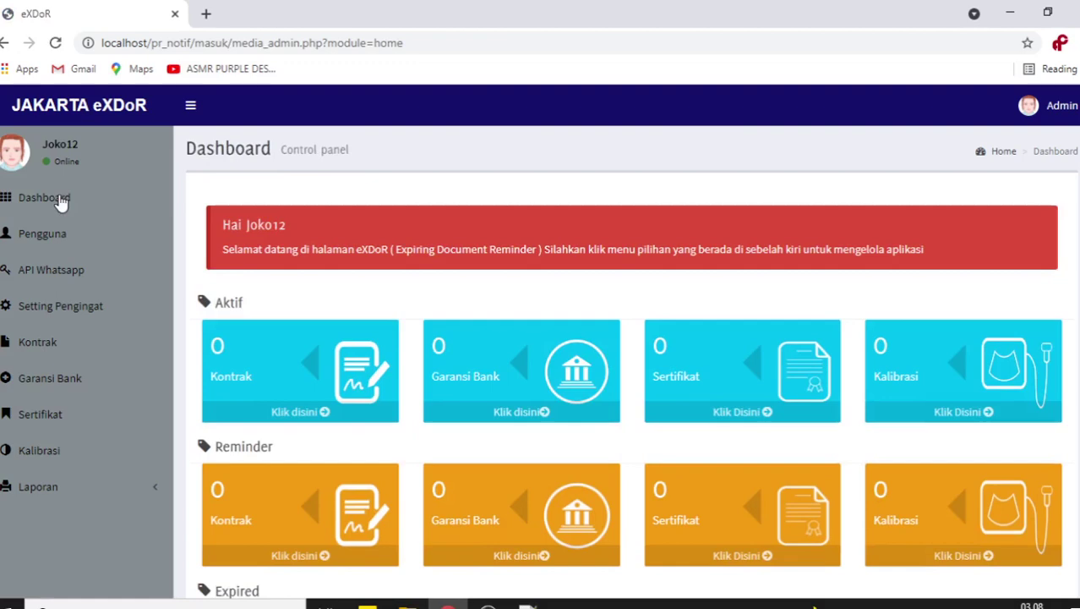
{"action": "scroll", "coordinate": [559, 254], "scroll_direction": "down", "scroll_amount": 3}
{"action": "scroll", "coordinate": [558, 254], "scroll_direction": "up", "scroll_amount": 1}
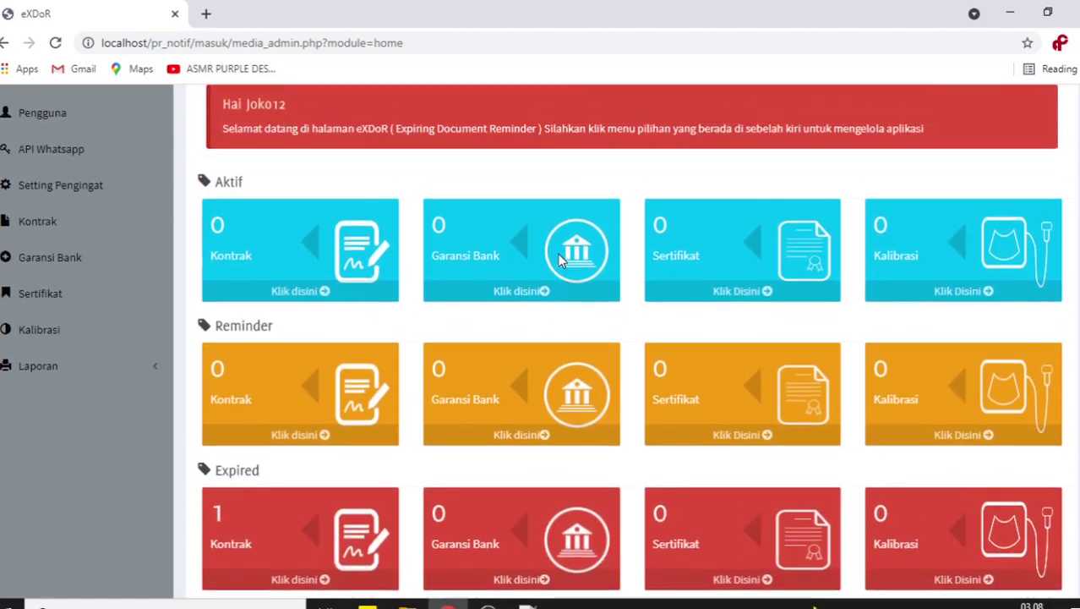
{"action": "scroll", "coordinate": [559, 260], "scroll_direction": "down", "scroll_amount": 1}
{"action": "scroll", "coordinate": [559, 260], "scroll_direction": "down", "scroll_amount": 1}
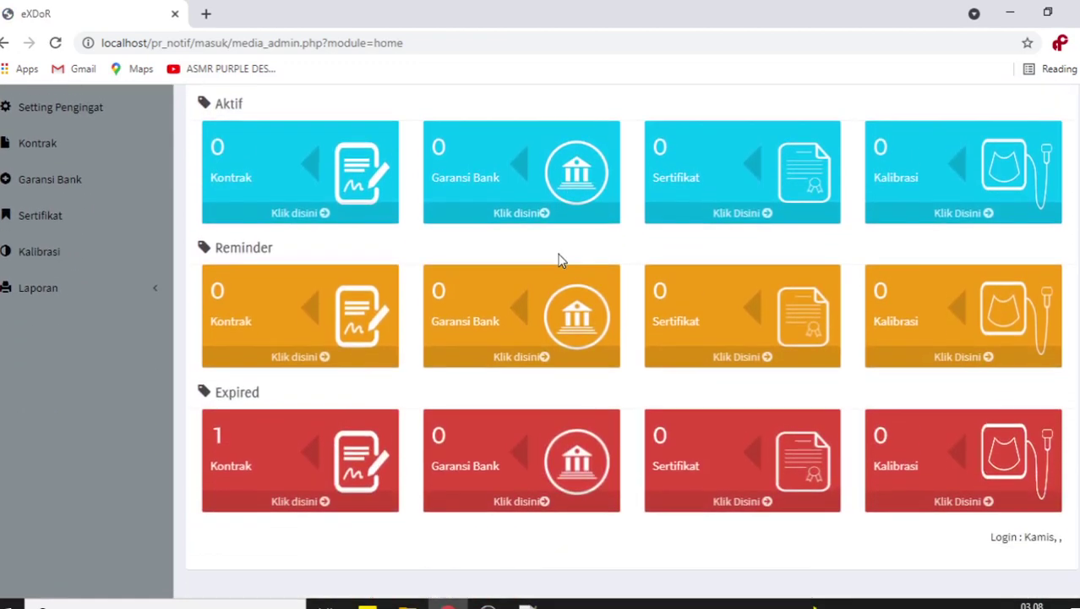
{"action": "scroll", "coordinate": [559, 259], "scroll_direction": "up", "scroll_amount": 5}
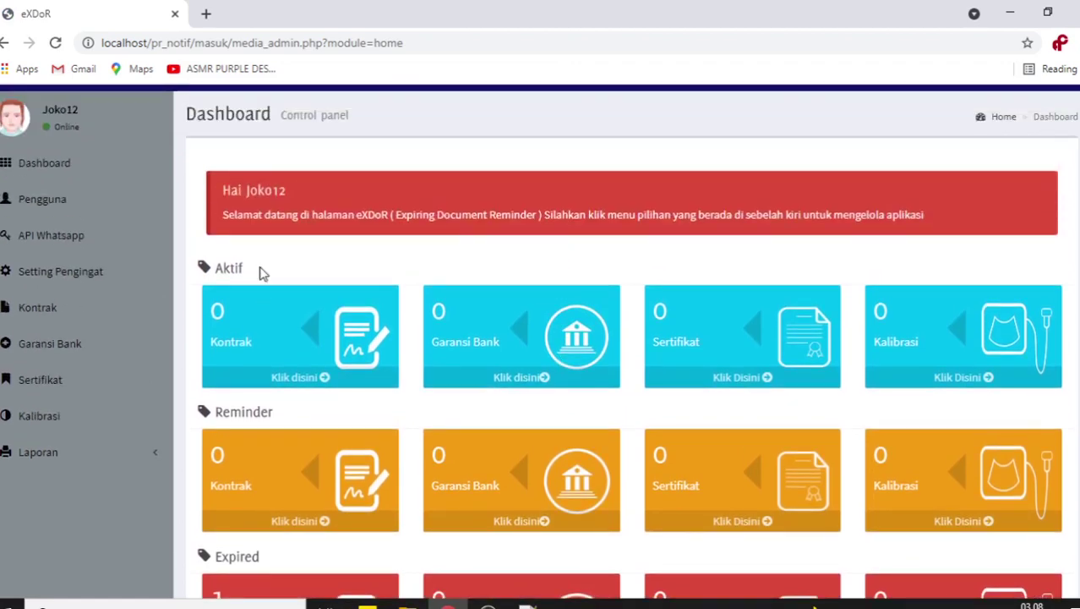
{"action": "scroll", "coordinate": [283, 364], "scroll_direction": "down", "scroll_amount": 3}
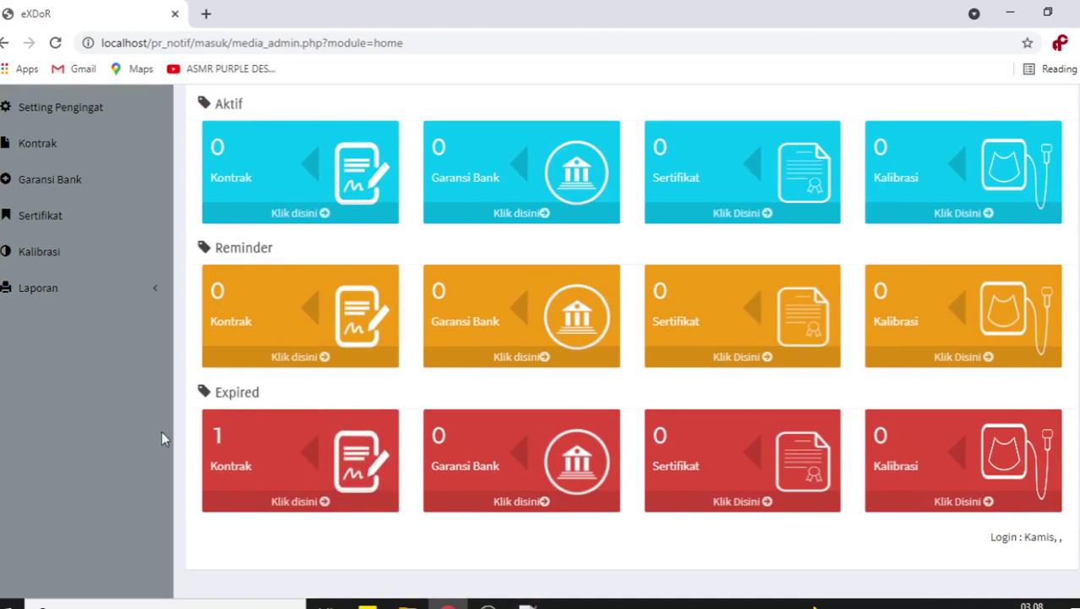
{"action": "scroll", "coordinate": [164, 437], "scroll_direction": "up", "scroll_amount": 2}
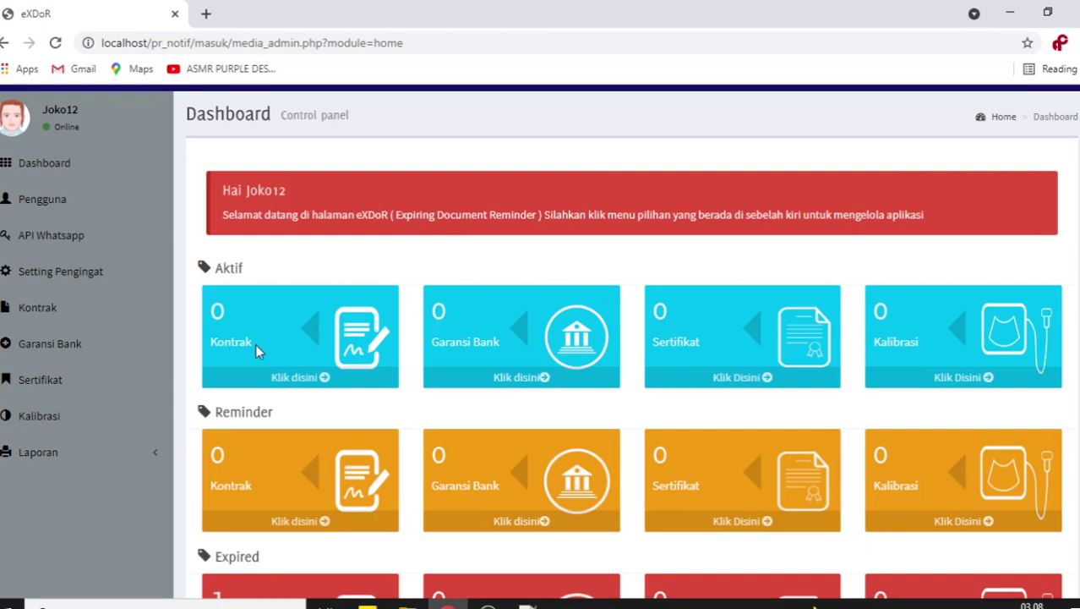
{"action": "left_click", "coordinate": [59, 311]}
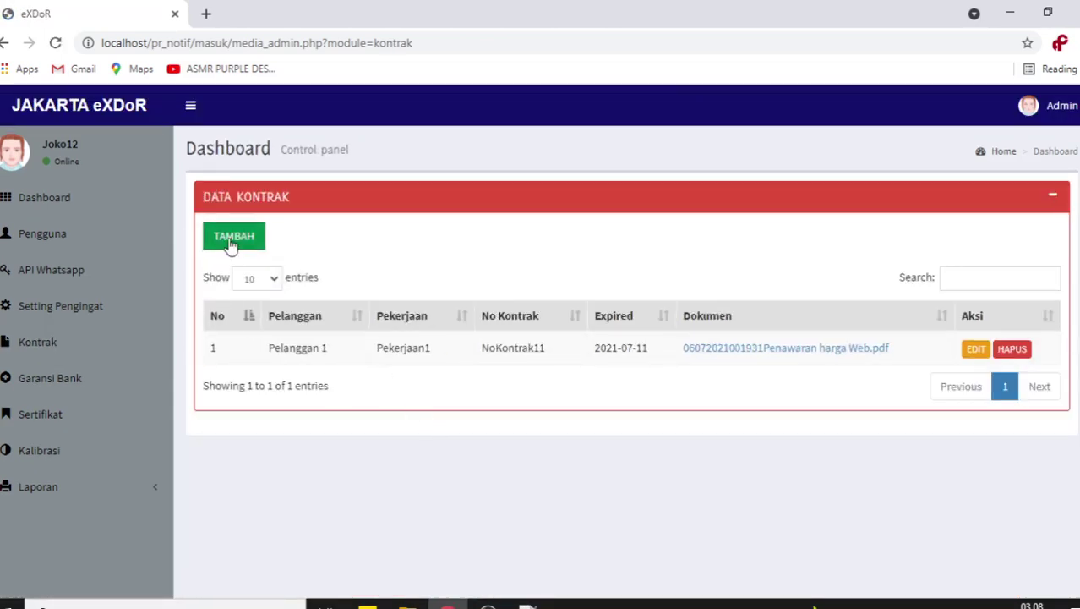
- Change NoKontrak11's expiry date from 2021-07-11 to 2021-07-31 and save the contract
{"action": "left_click", "coordinate": [231, 244]}
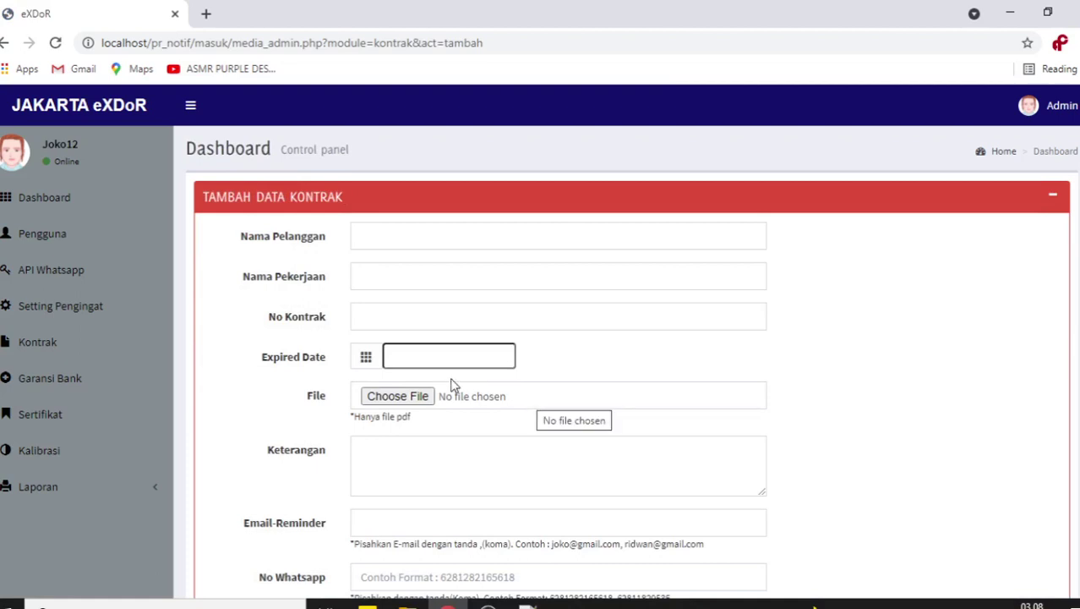
{"action": "left_click", "coordinate": [76, 346]}
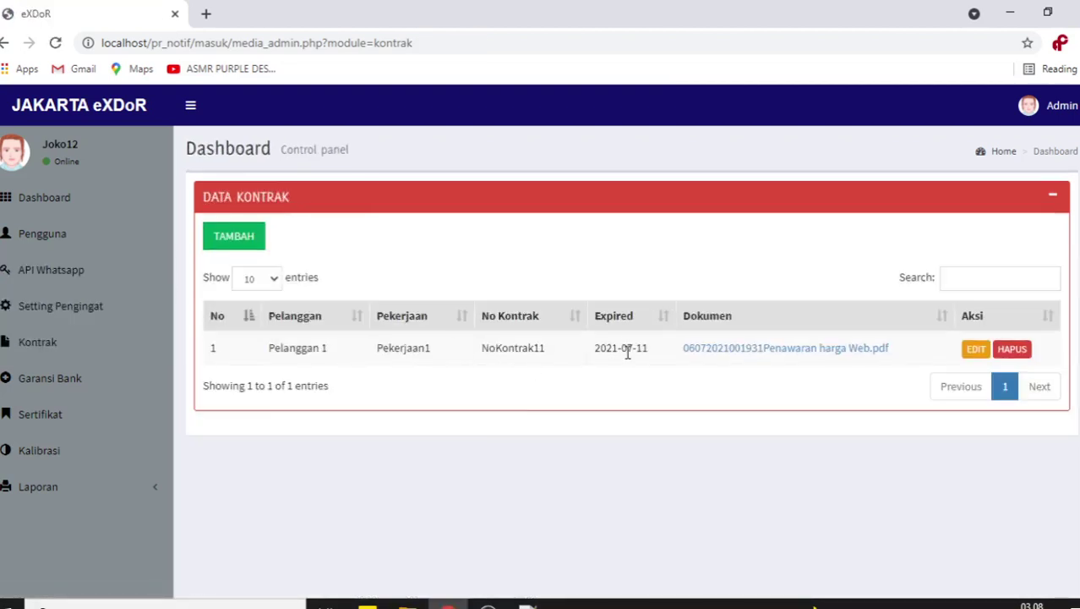
{"action": "left_click", "coordinate": [975, 350]}
{"action": "scroll", "coordinate": [466, 412], "scroll_direction": "down", "scroll_amount": 1}
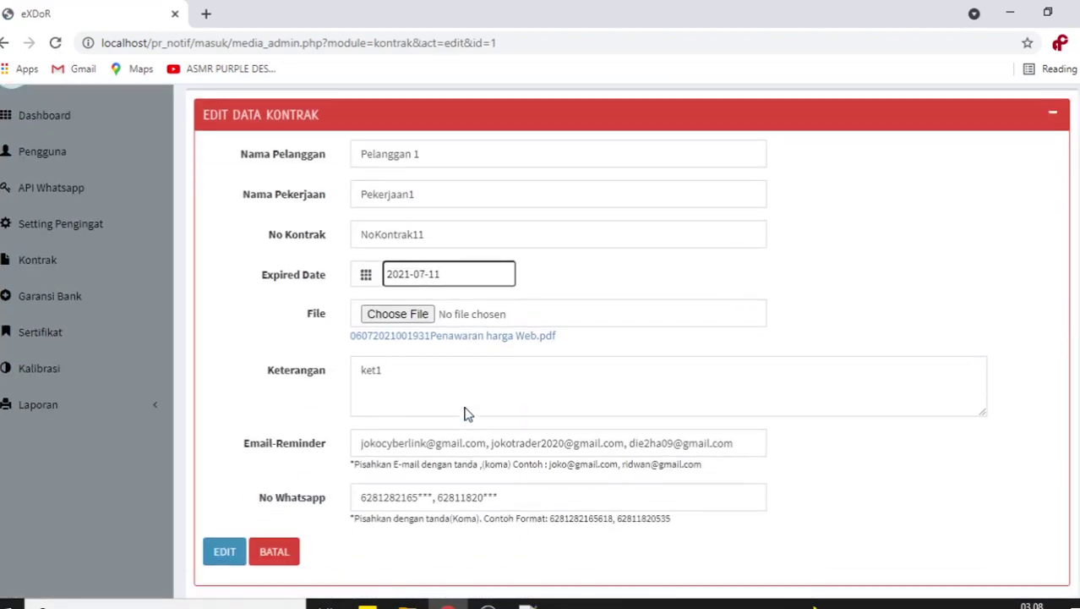
{"action": "left_click", "coordinate": [448, 275]}
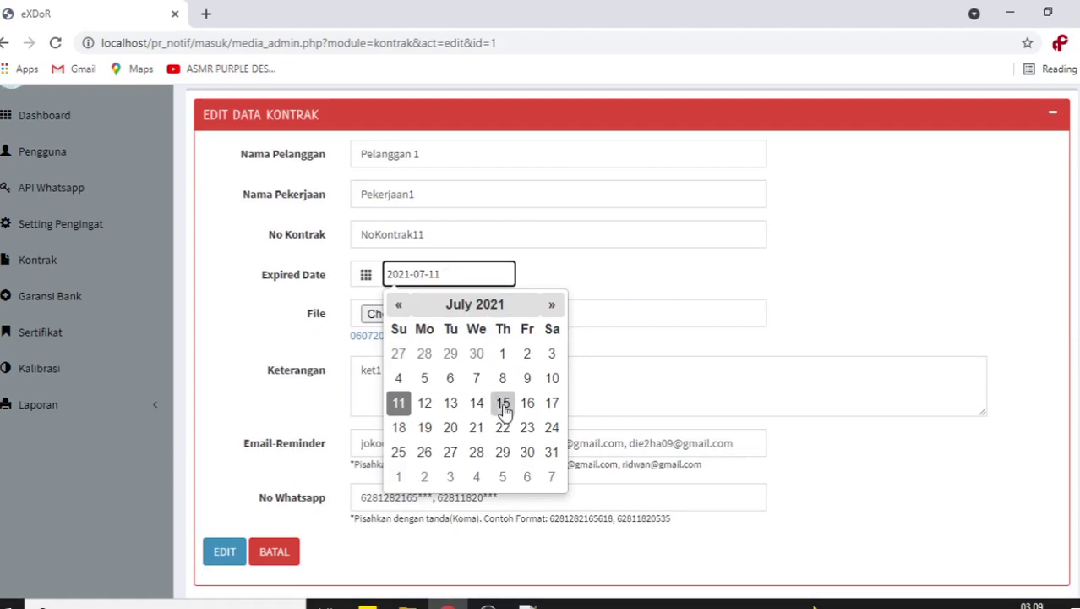
{"action": "left_click", "coordinate": [552, 451]}
{"action": "left_click", "coordinate": [224, 552]}
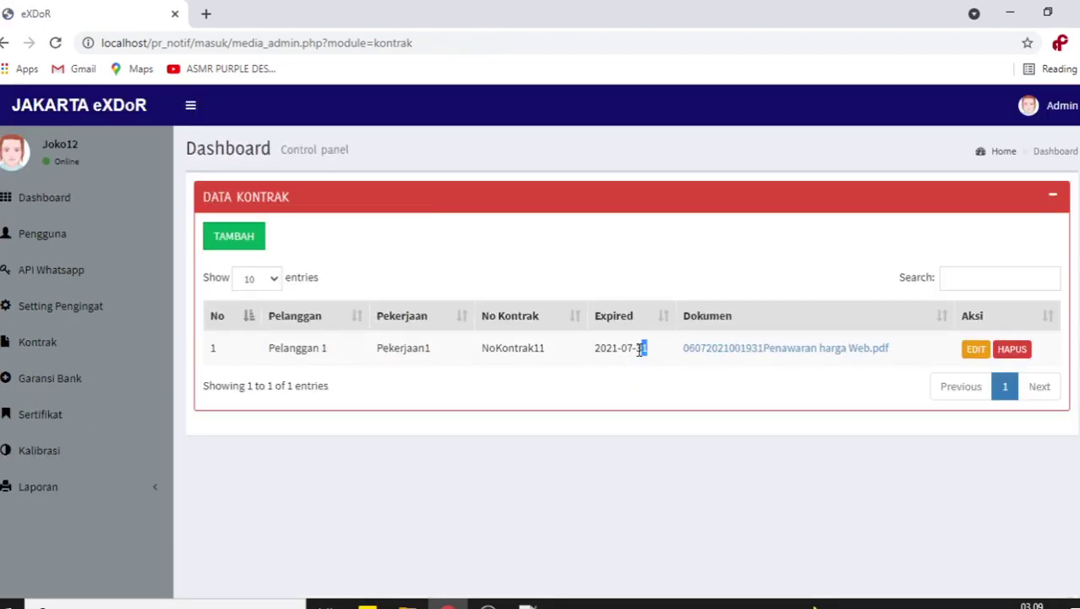
{"action": "left_click_drag", "start_coordinate": [646, 347], "coordinate": [594, 349]}
{"action": "left_click", "coordinate": [636, 348]}
- Return to the dashboard and check Aktif Kontrak reads 1 with Reminder and Expired at 0
{"action": "left_click", "coordinate": [73, 201]}
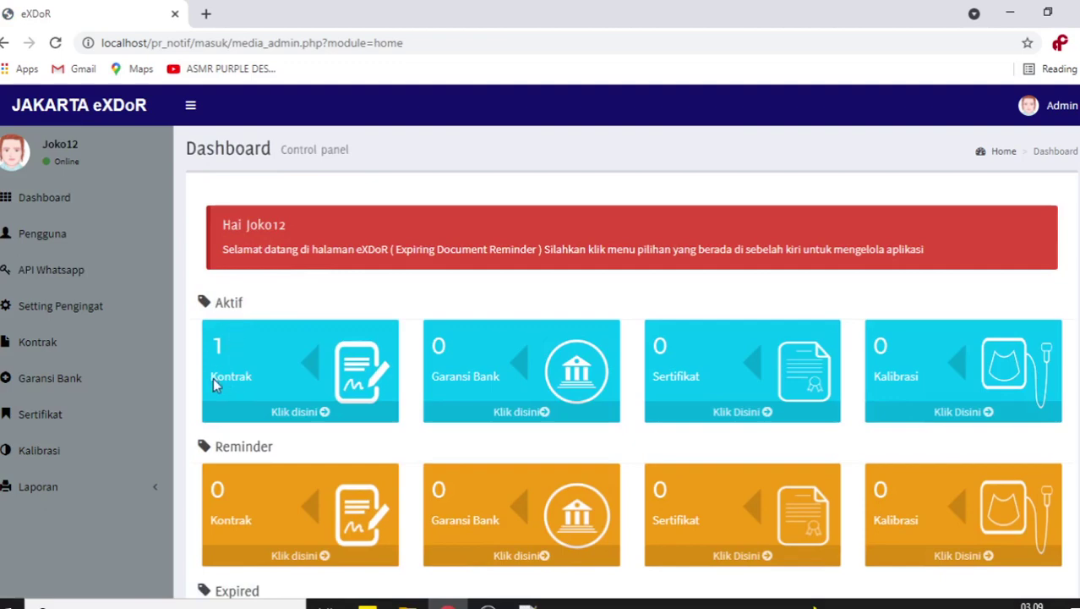
{"action": "scroll", "coordinate": [268, 344], "scroll_direction": "down", "scroll_amount": 2}
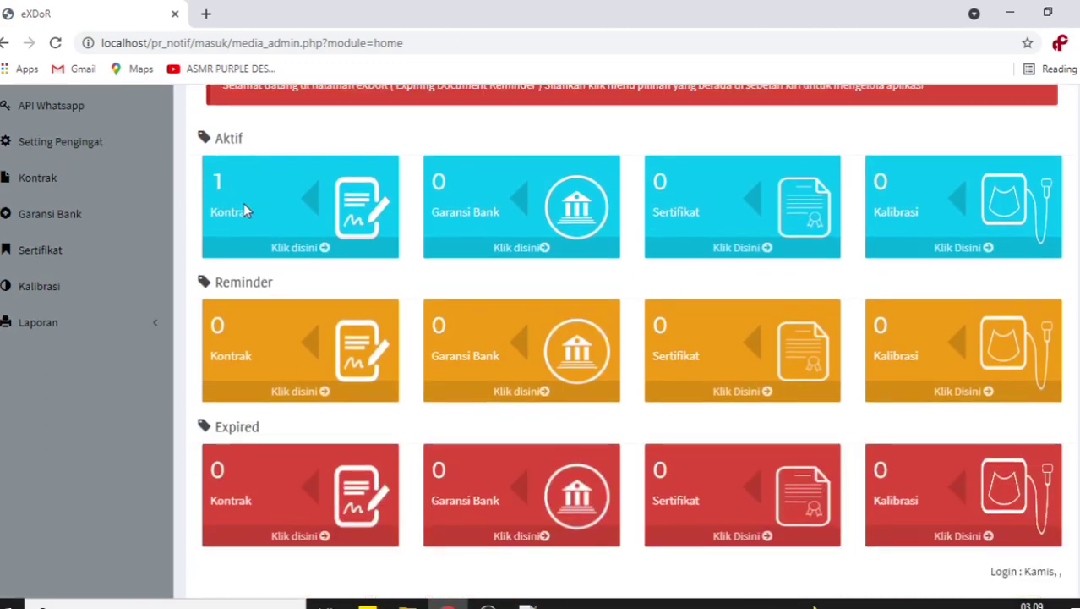
{"action": "scroll", "coordinate": [244, 208], "scroll_direction": "up", "scroll_amount": 1}
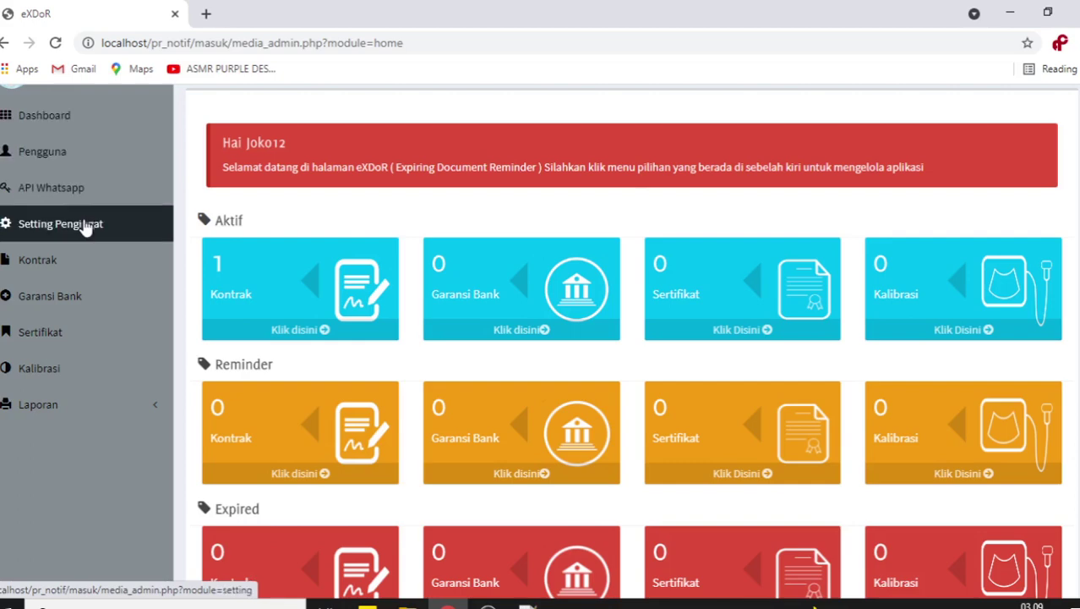
- Look over the reminder settings, then check the contract's 31 expiry day in the contract list
{"action": "left_click", "coordinate": [85, 226]}
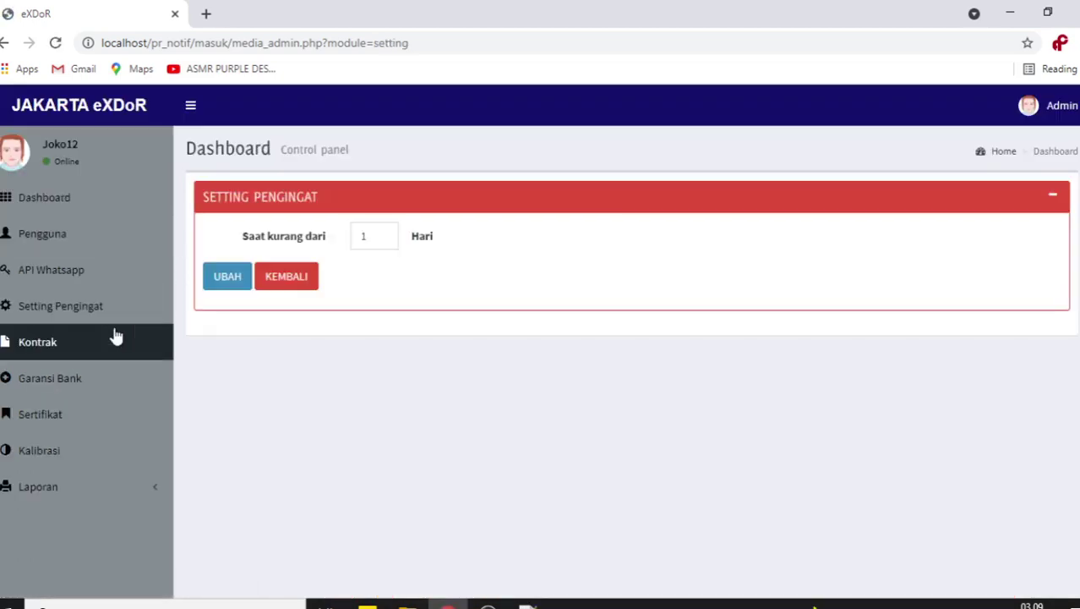
{"action": "left_click", "coordinate": [69, 308]}
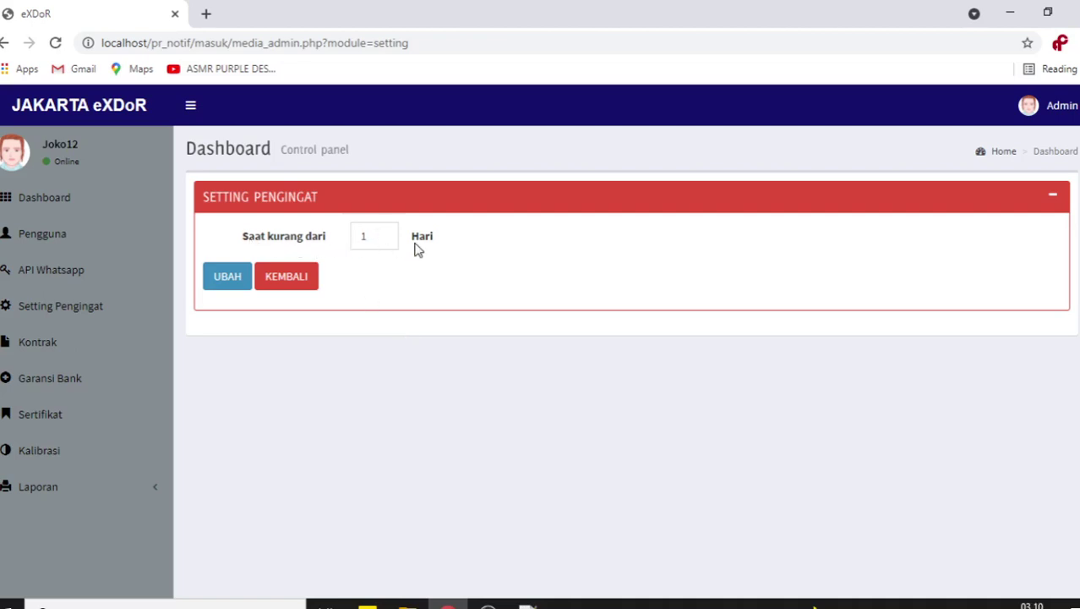
{"action": "left_click", "coordinate": [127, 351]}
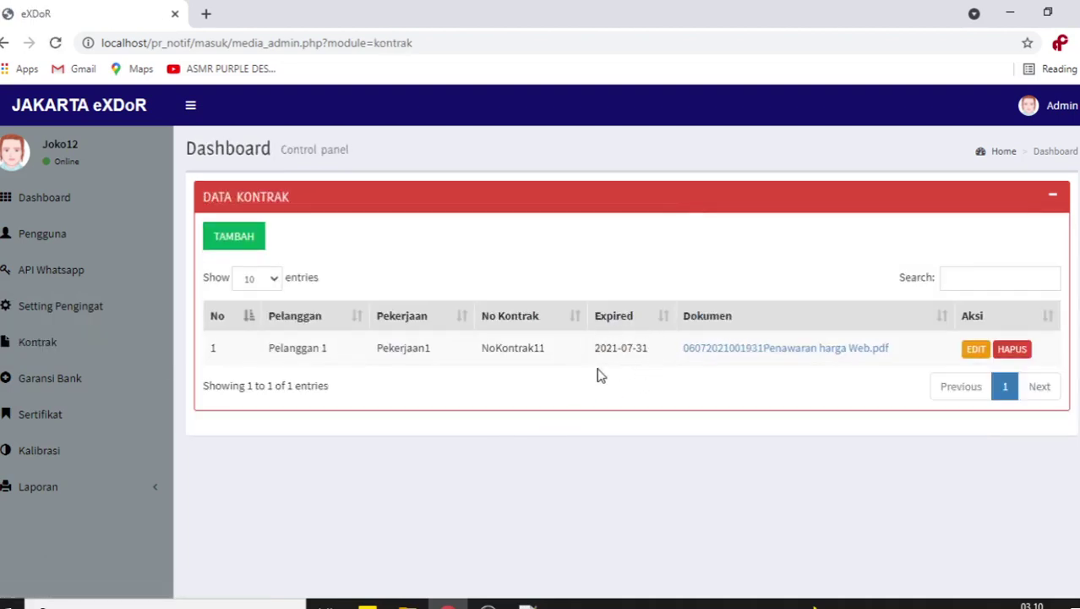
{"action": "double_click", "coordinate": [638, 349]}
{"action": "left_click", "coordinate": [639, 381]}
- Change the Setting Pengingat reminder period from 1 to 3 days and save it
{"action": "left_click", "coordinate": [59, 303]}
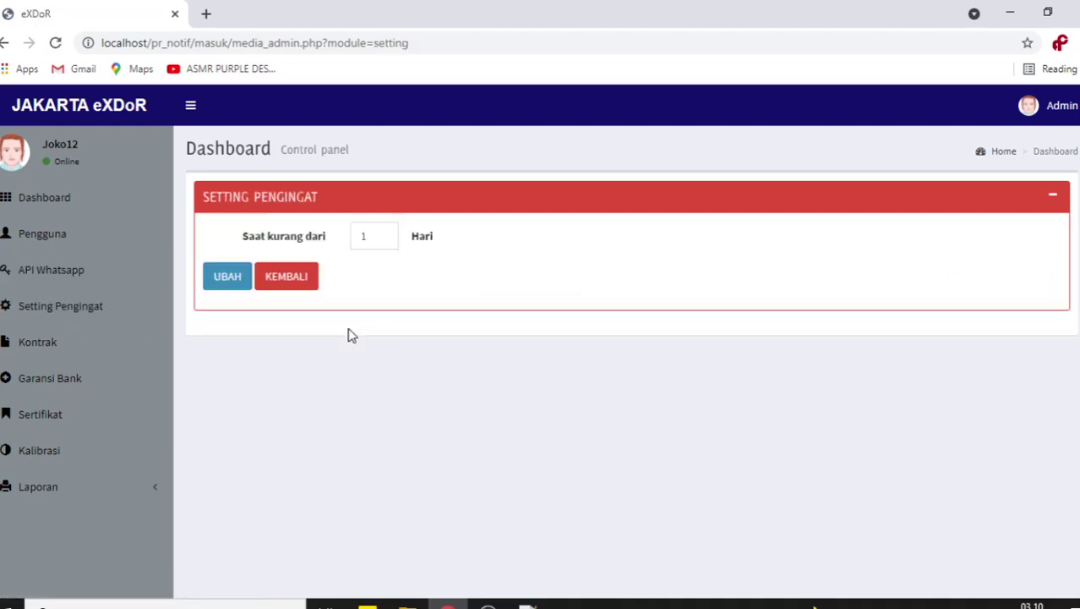
{"action": "left_click_drag", "start_coordinate": [373, 236], "coordinate": [356, 238]}
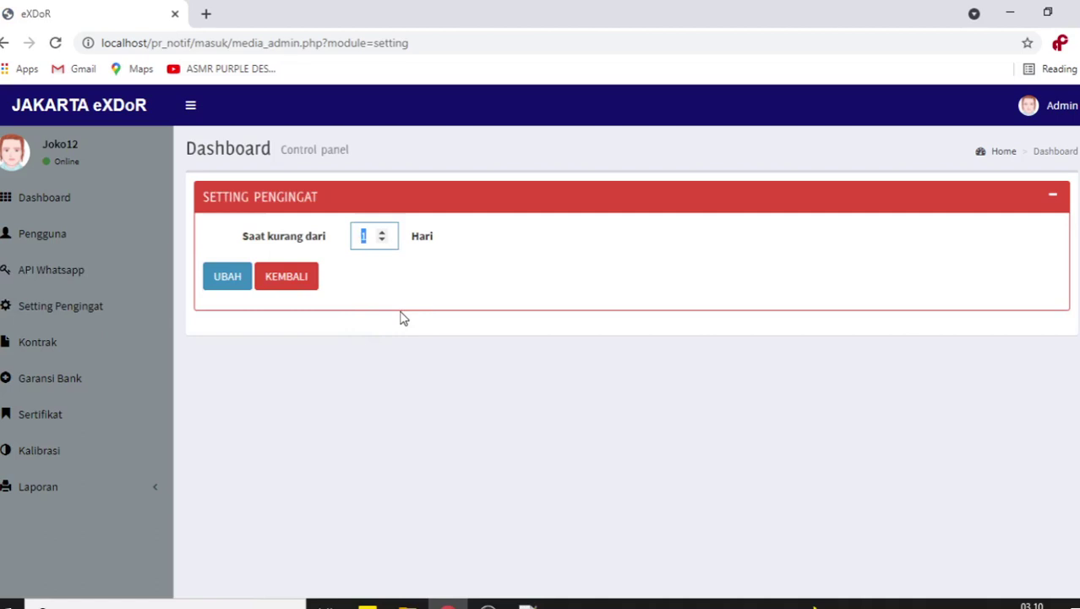
{"action": "type", "text": "3"}
{"action": "left_click", "coordinate": [235, 286]}
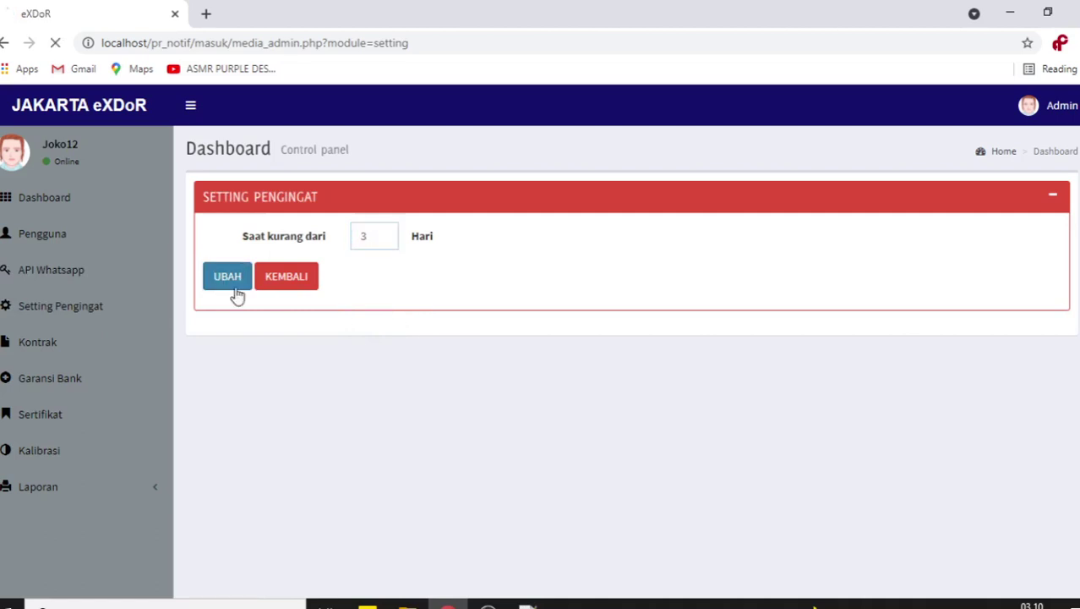
{"action": "left_click", "coordinate": [688, 138]}
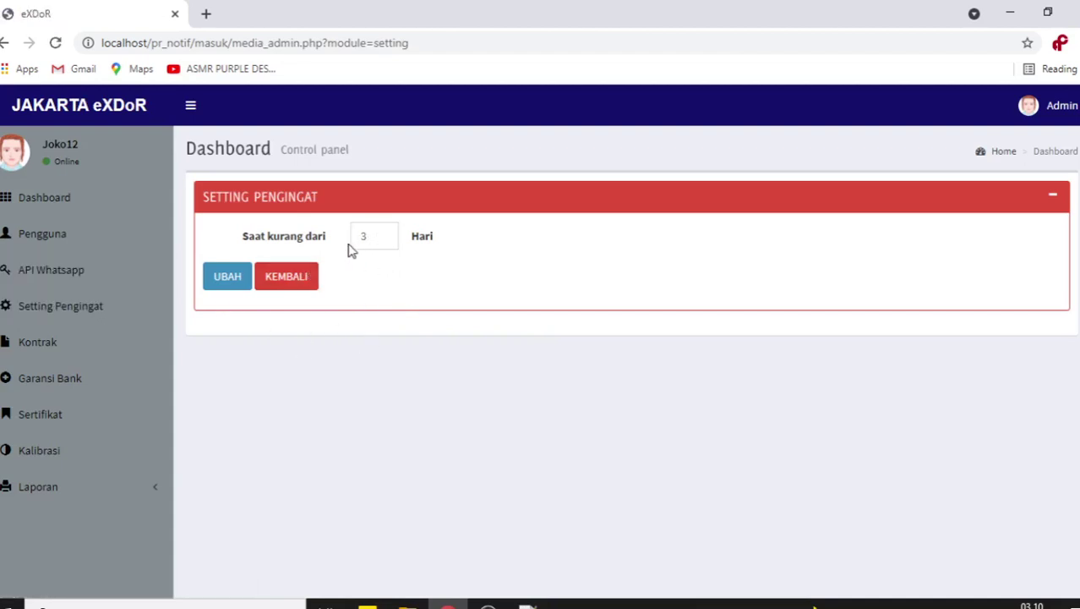
{"action": "left_click", "coordinate": [48, 203]}
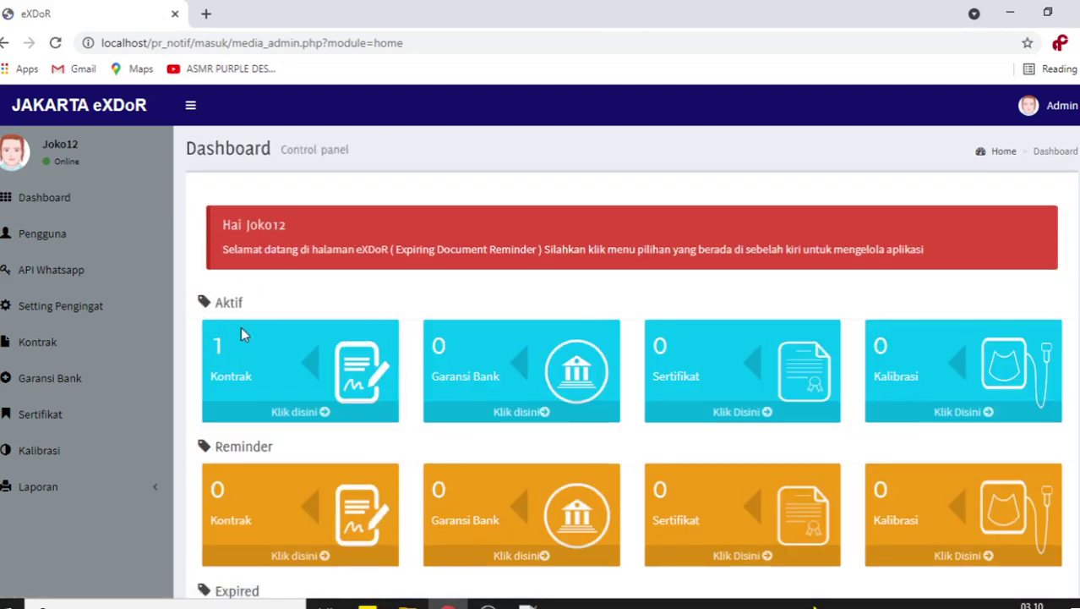
- Scroll the dashboard, confirm the reminder setting still reads 3 days, and open the contract list
{"action": "scroll", "coordinate": [241, 333], "scroll_direction": "down", "scroll_amount": 2}
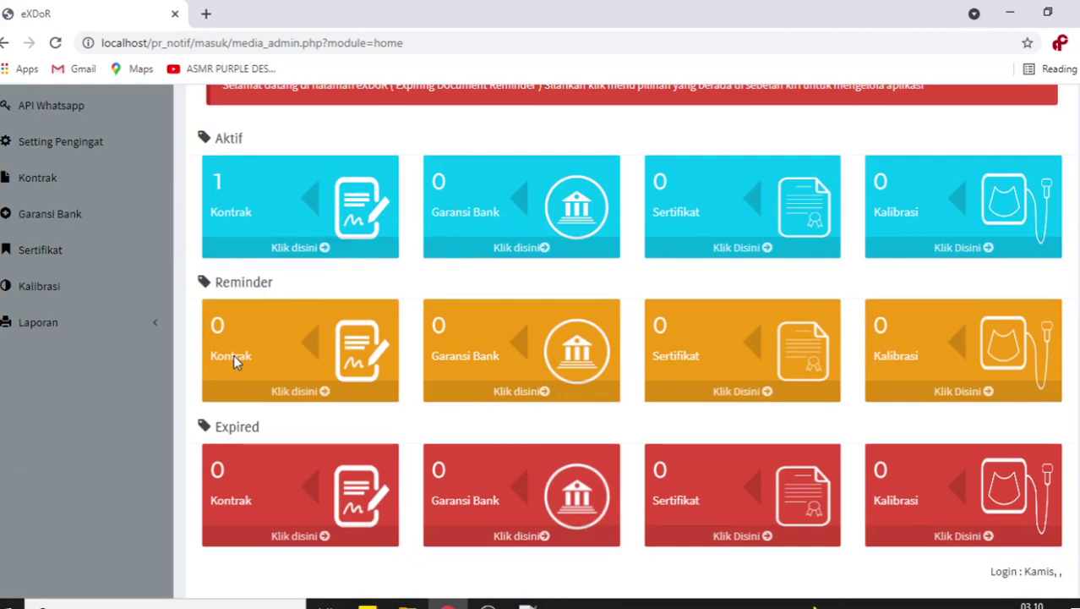
{"action": "scroll", "coordinate": [233, 354], "scroll_direction": "up", "scroll_amount": 2}
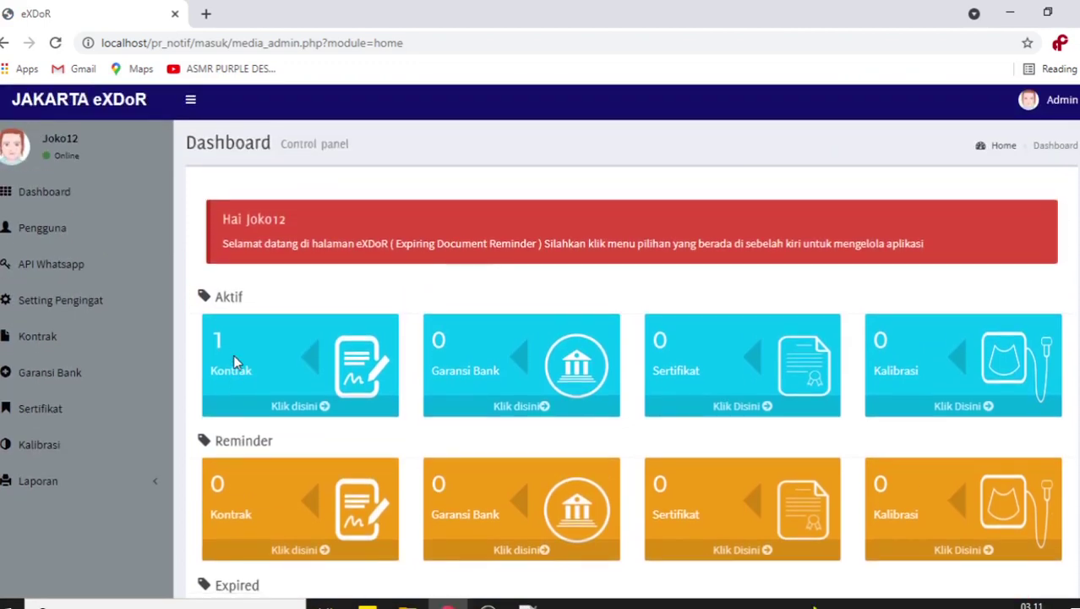
{"action": "scroll", "coordinate": [233, 354], "scroll_direction": "down", "scroll_amount": 2}
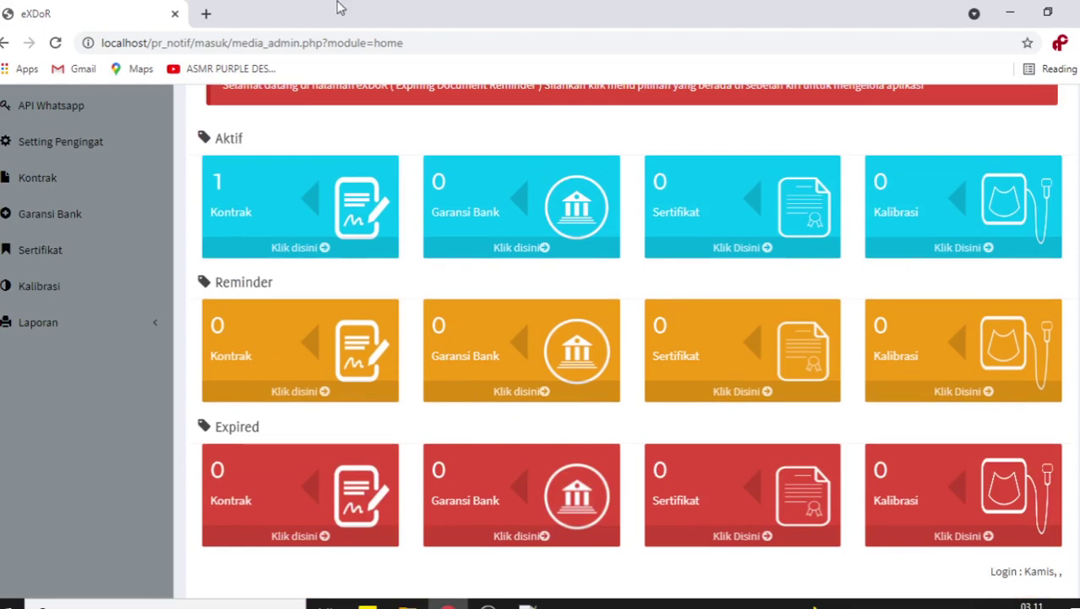
{"action": "scroll", "coordinate": [194, 347], "scroll_direction": "up", "scroll_amount": 2}
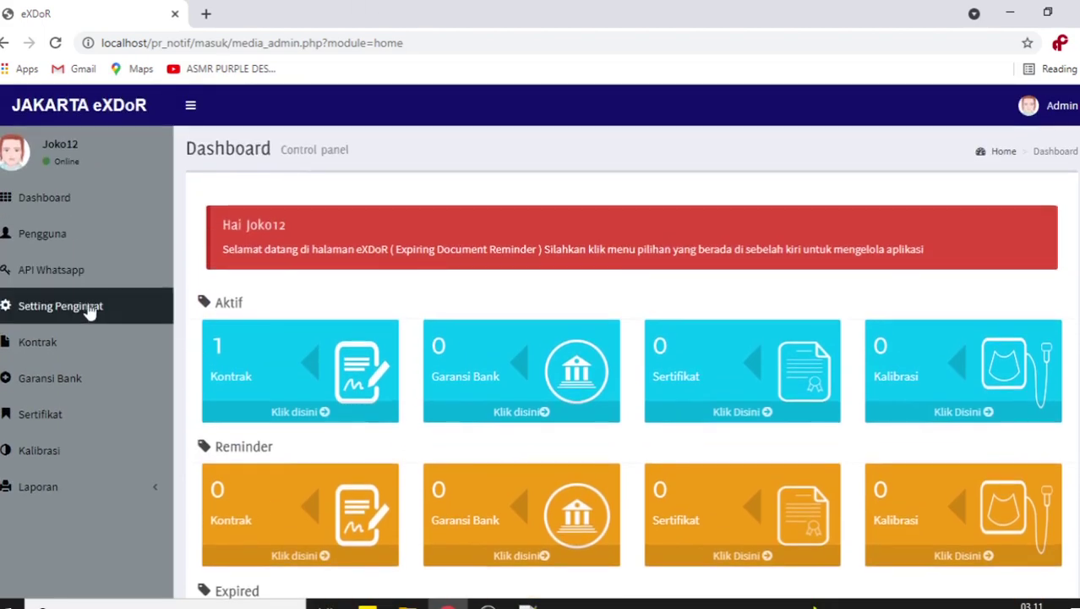
{"action": "left_click", "coordinate": [169, 306]}
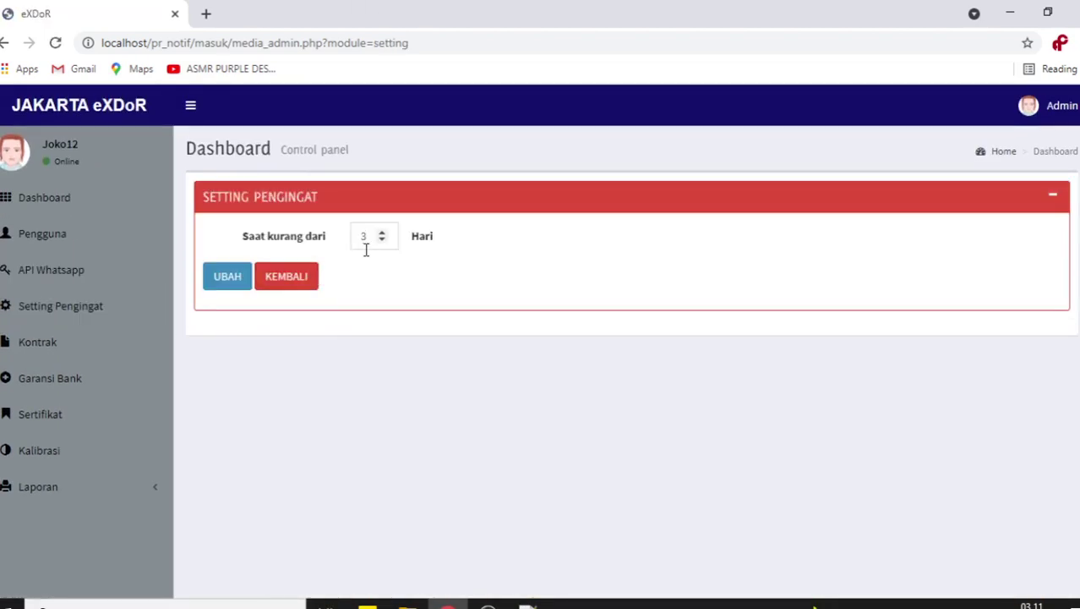
{"action": "left_click", "coordinate": [32, 352]}
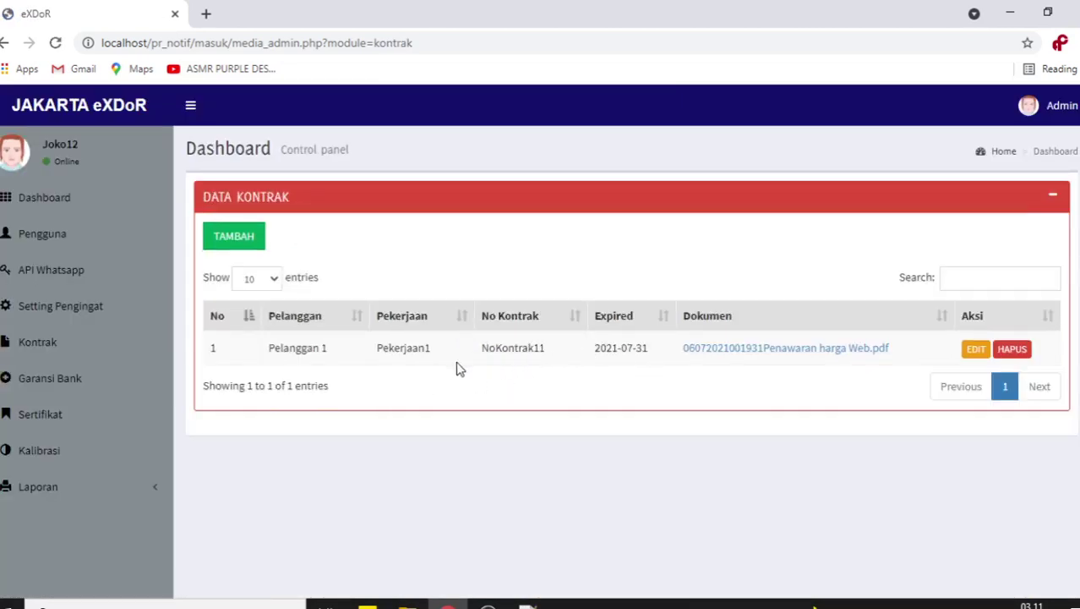
- Change NoKontrak11's expiry date to 2021-07-17 and save the edit
{"action": "left_click", "coordinate": [32, 343]}
{"action": "left_click", "coordinate": [976, 349]}
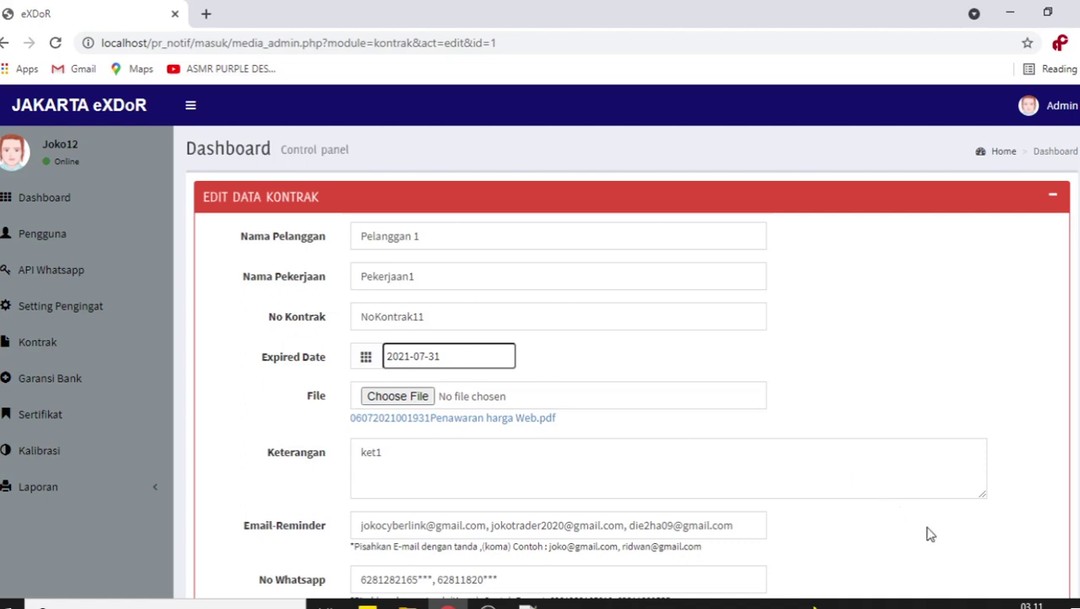
{"action": "left_click", "coordinate": [457, 359]}
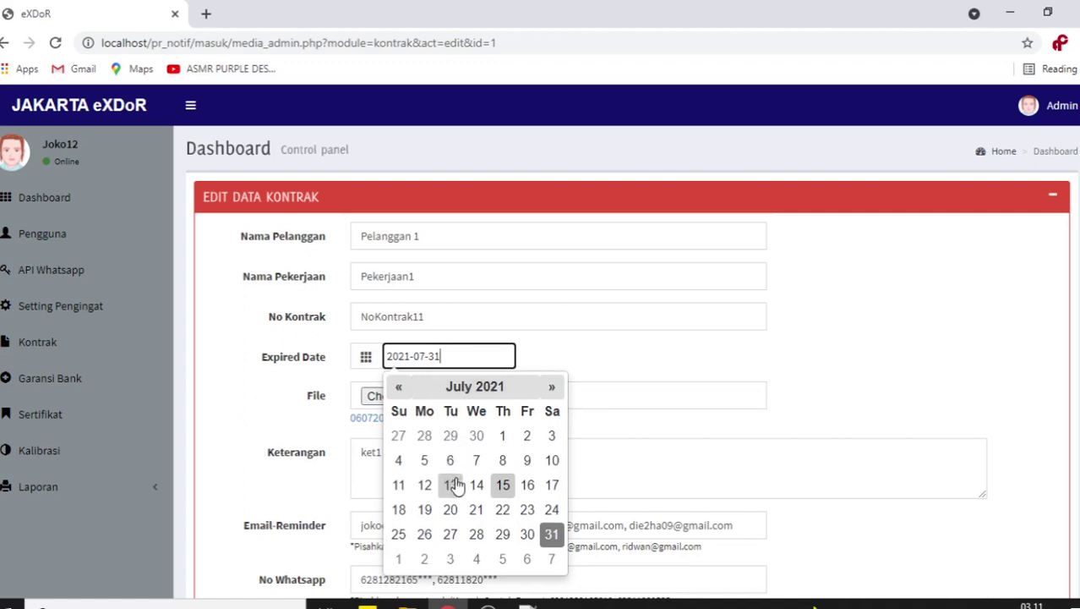
{"action": "left_click", "coordinate": [551, 488]}
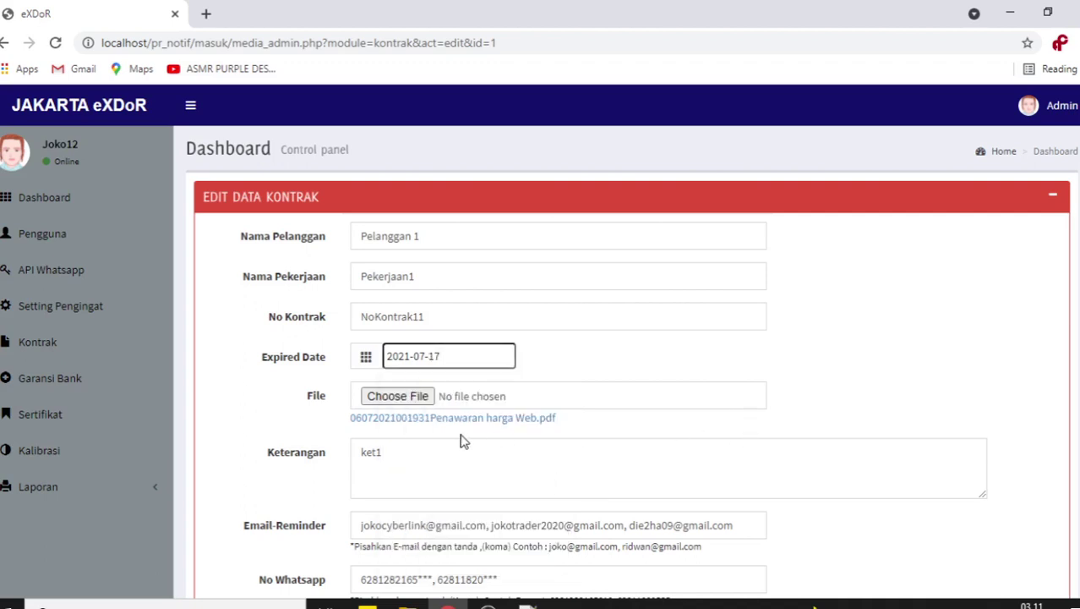
{"action": "scroll", "coordinate": [314, 404], "scroll_direction": "down", "scroll_amount": 3}
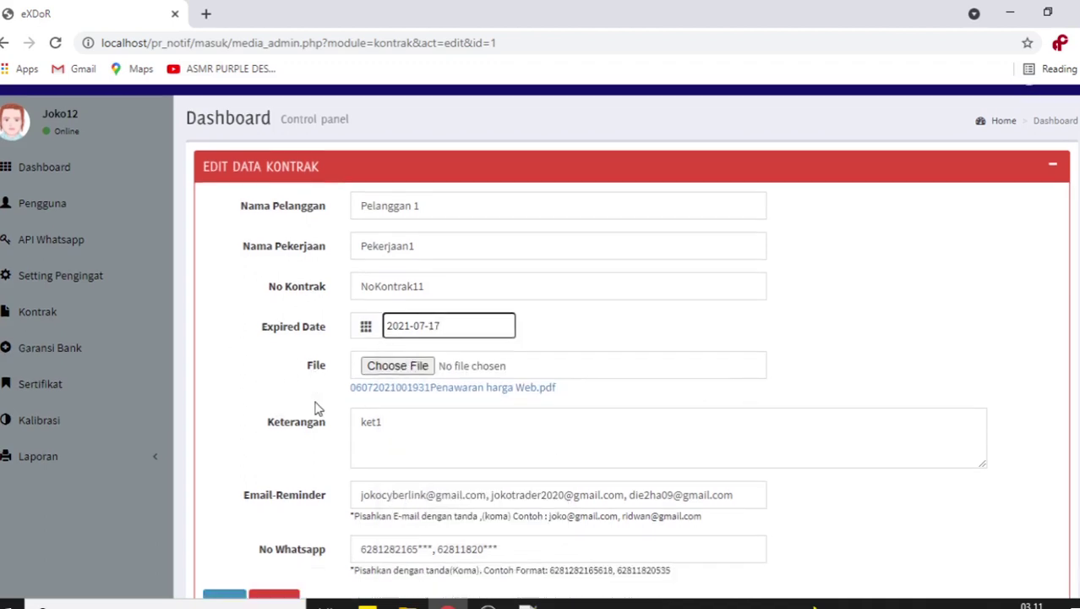
{"action": "left_click", "coordinate": [224, 512]}
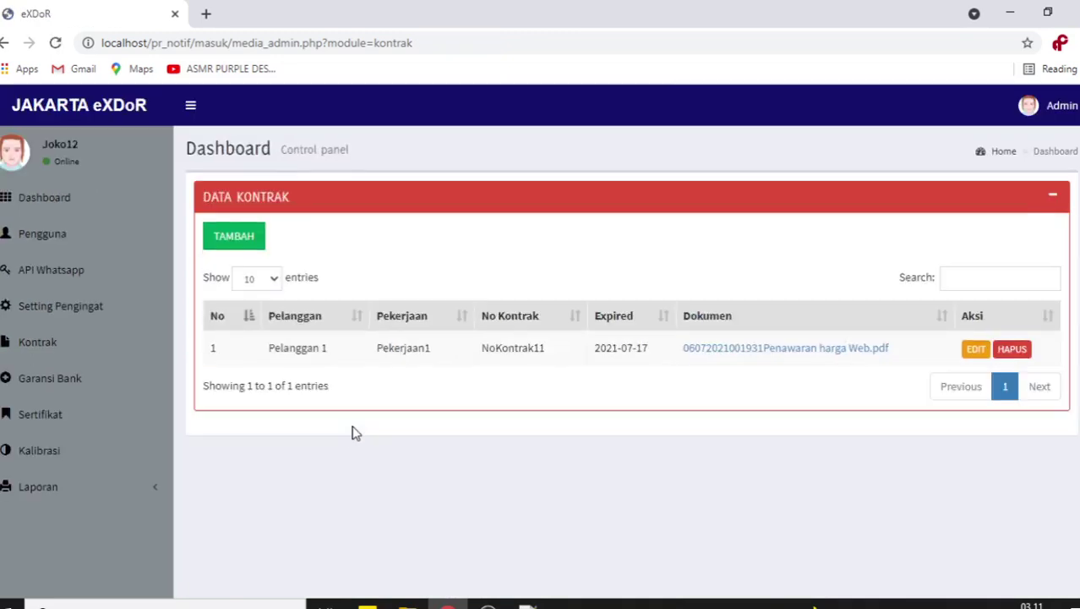
- Confirm the dashboard now counts the contract under Reminder Kontrak, then return to the contract list
{"action": "left_click", "coordinate": [74, 205]}
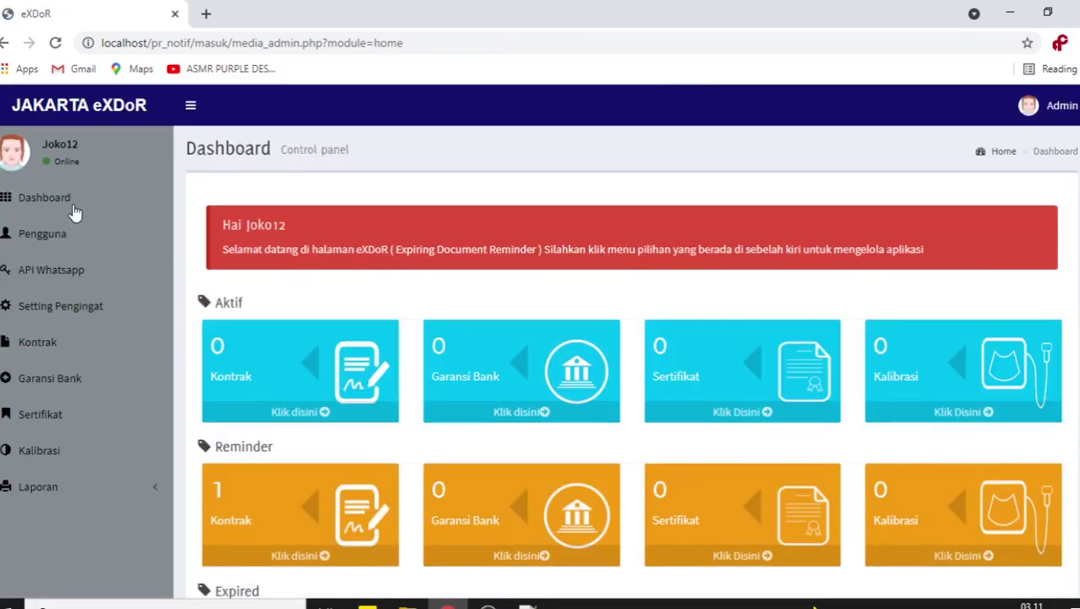
{"action": "scroll", "coordinate": [640, 264], "scroll_direction": "down", "scroll_amount": 2}
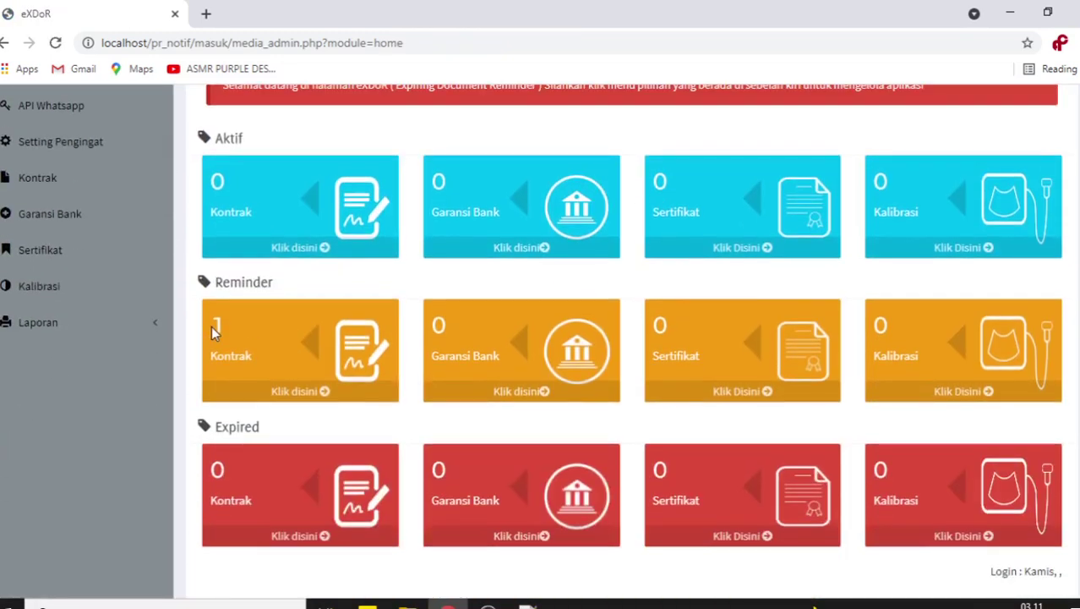
{"action": "scroll", "coordinate": [211, 325], "scroll_direction": "up", "scroll_amount": 1}
{"action": "left_click", "coordinate": [74, 269]}
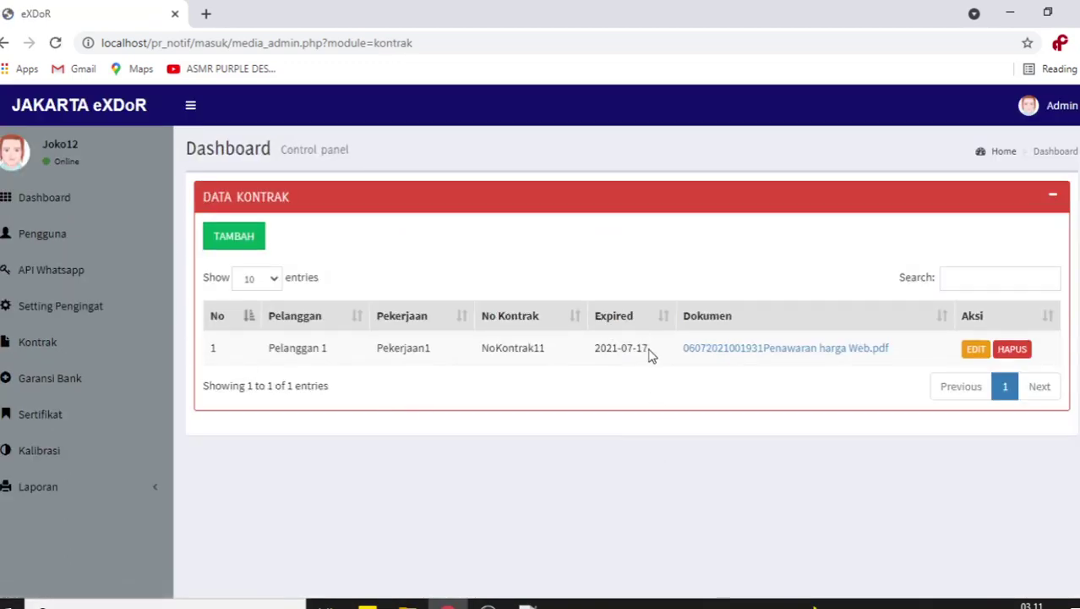
{"action": "left_click_drag", "start_coordinate": [649, 355], "coordinate": [595, 355]}
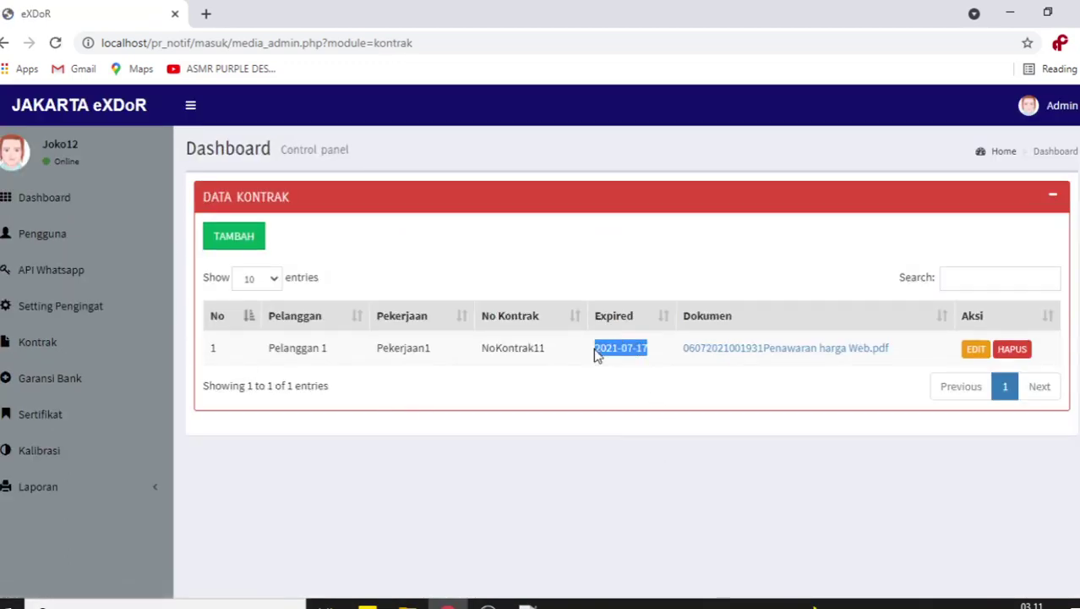
{"action": "left_click", "coordinate": [640, 349]}
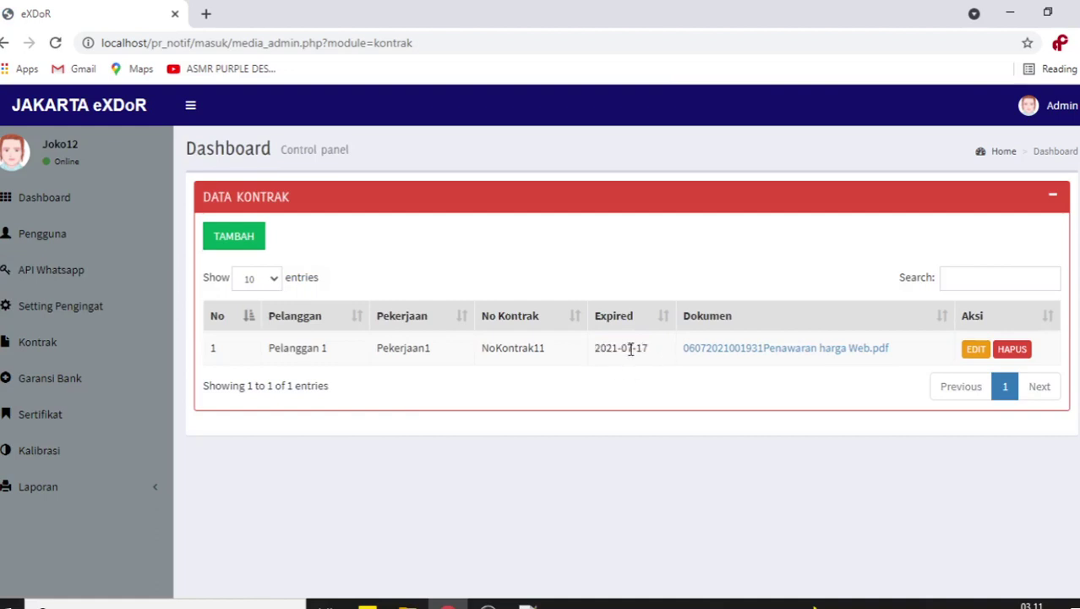
{"action": "double_click", "coordinate": [639, 350]}
{"action": "left_click", "coordinate": [84, 311]}
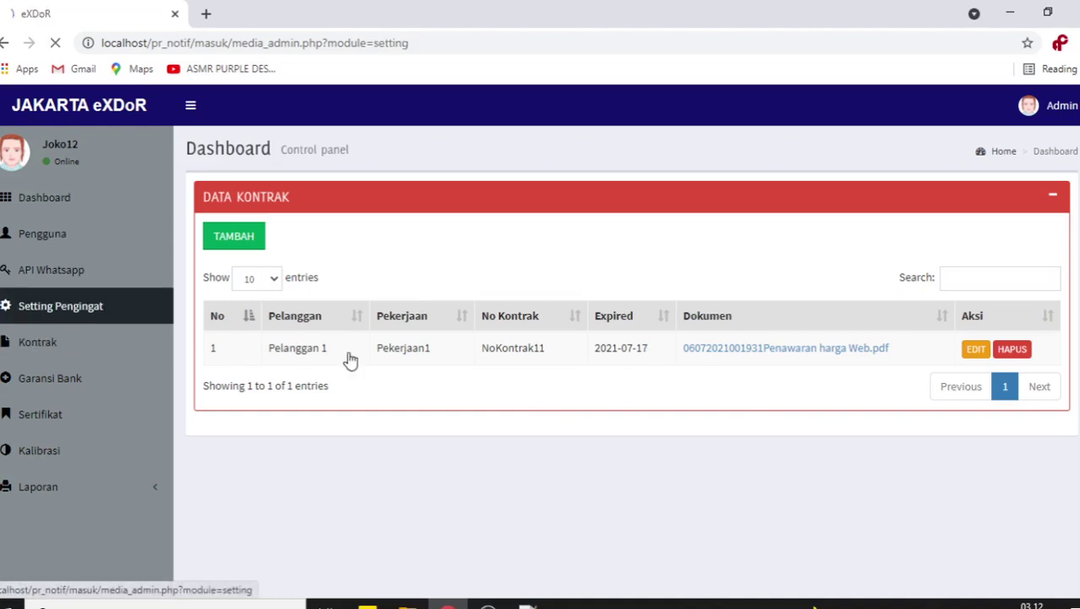
{"action": "double_click", "coordinate": [364, 236]}
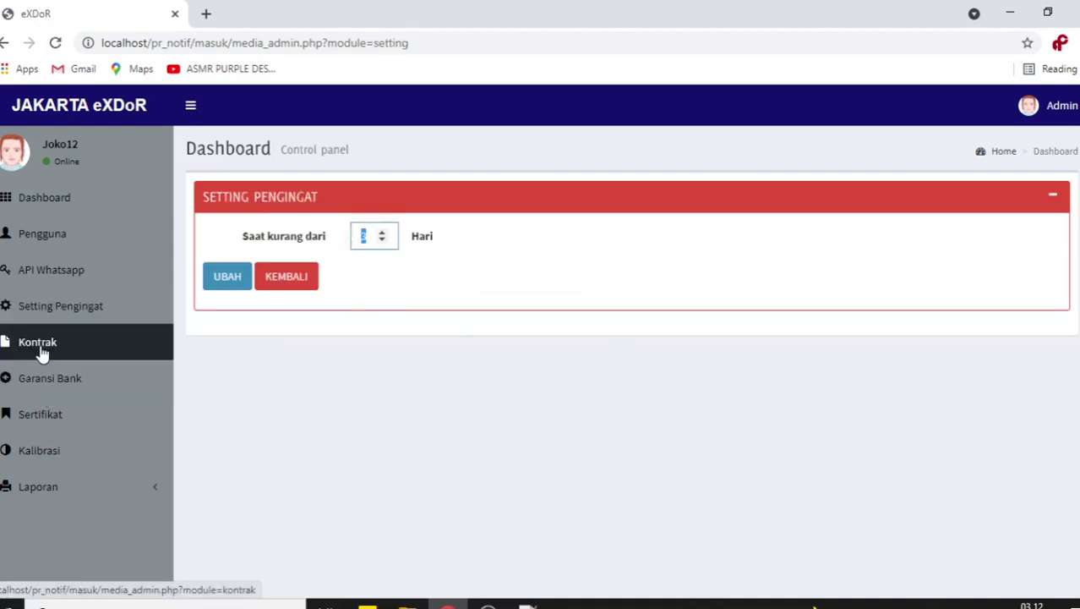
{"action": "left_click", "coordinate": [14, 349]}
{"action": "left_click_drag", "start_coordinate": [651, 349], "coordinate": [638, 351]}
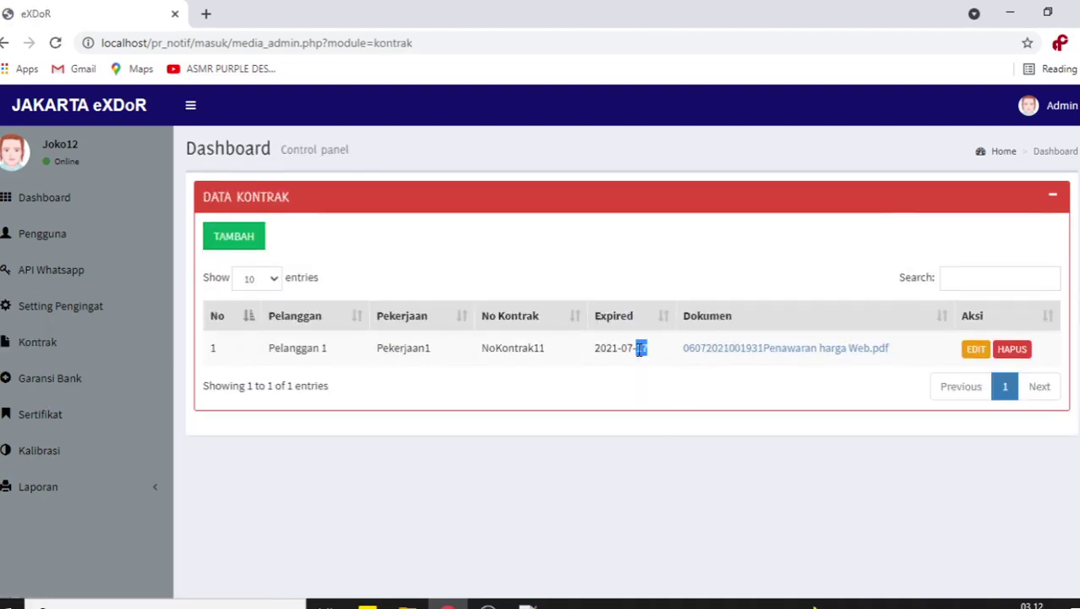
{"action": "left_click", "coordinate": [29, 308]}
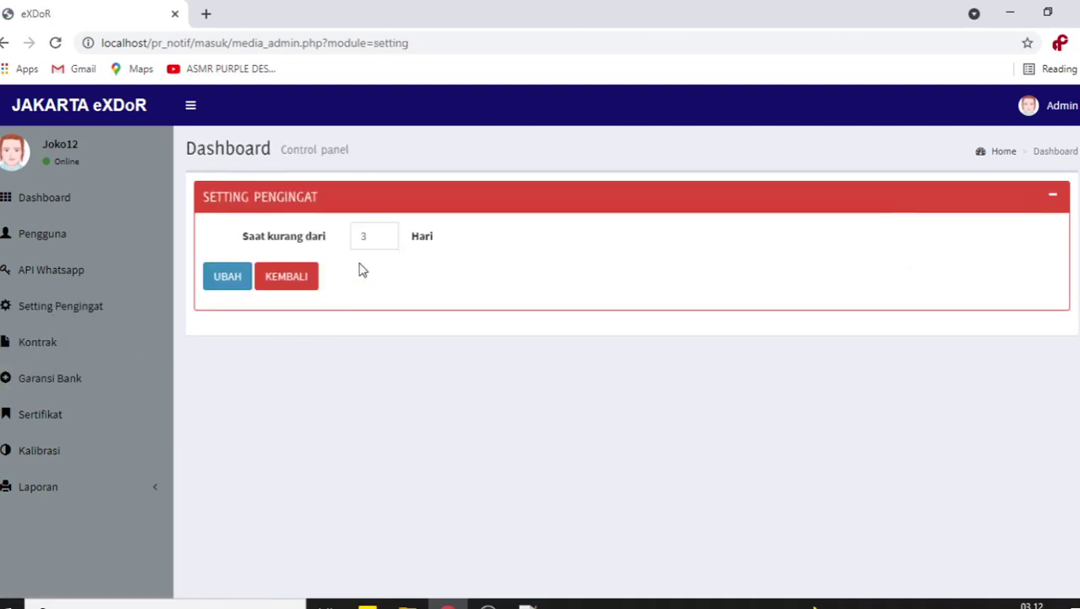
{"action": "double_click", "coordinate": [370, 236]}
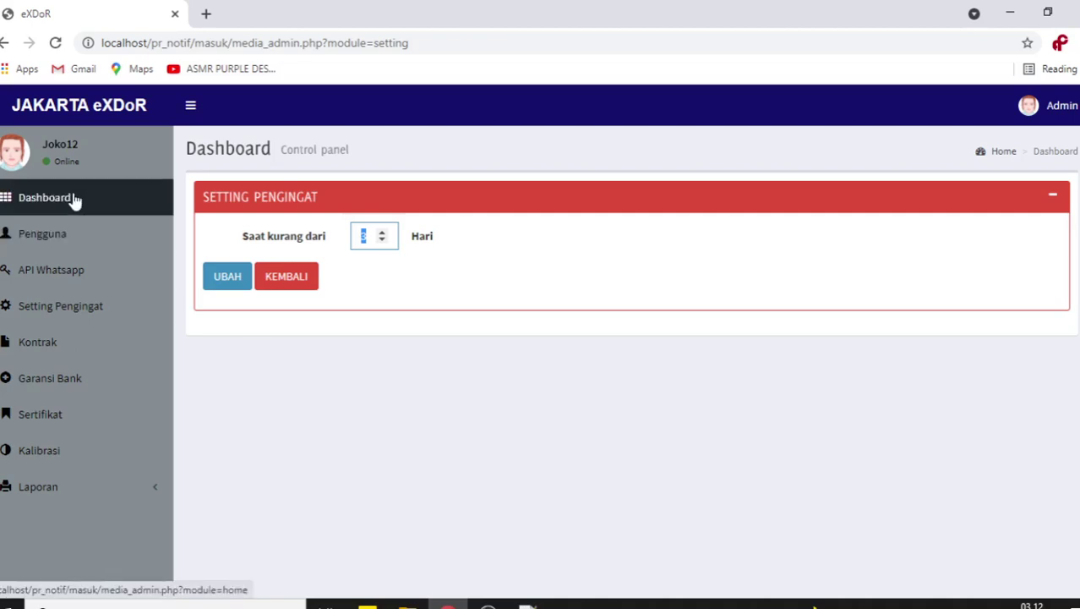
{"action": "left_click", "coordinate": [65, 317]}
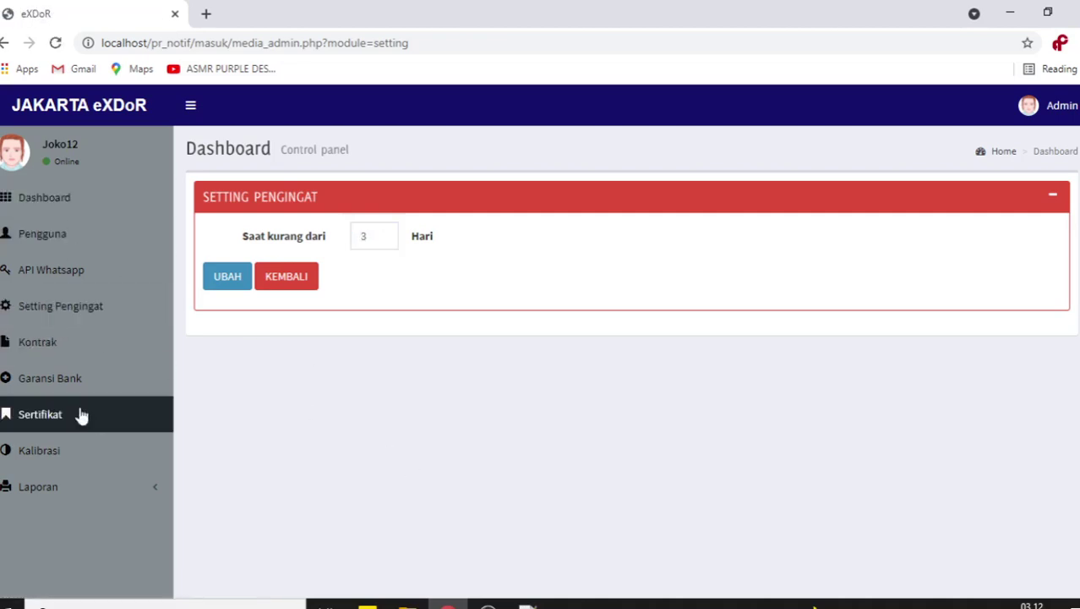
{"action": "left_click", "coordinate": [65, 346]}
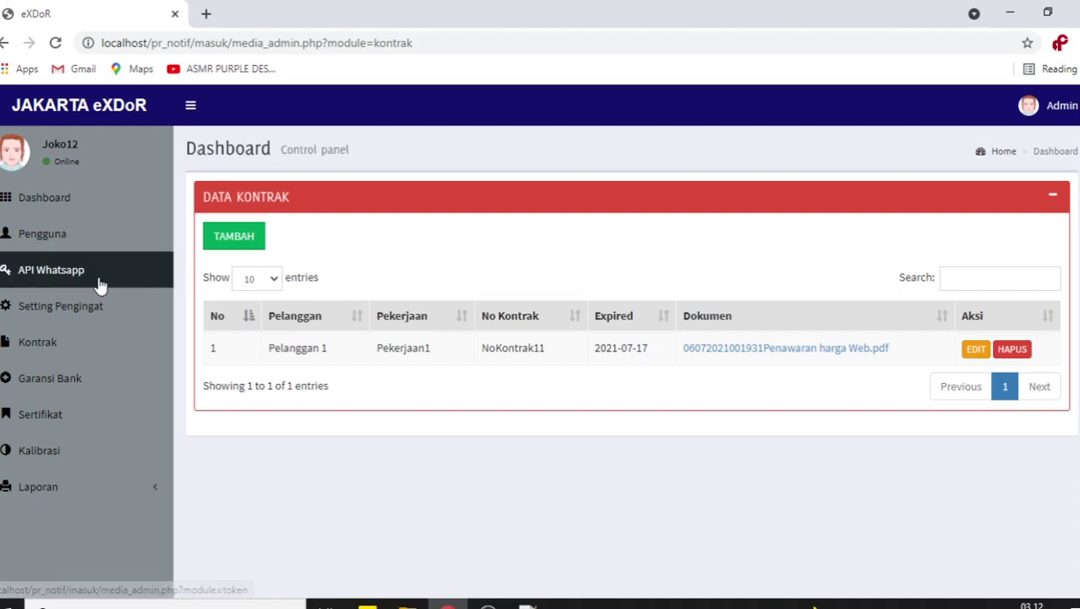
{"action": "double_click", "coordinate": [639, 348]}
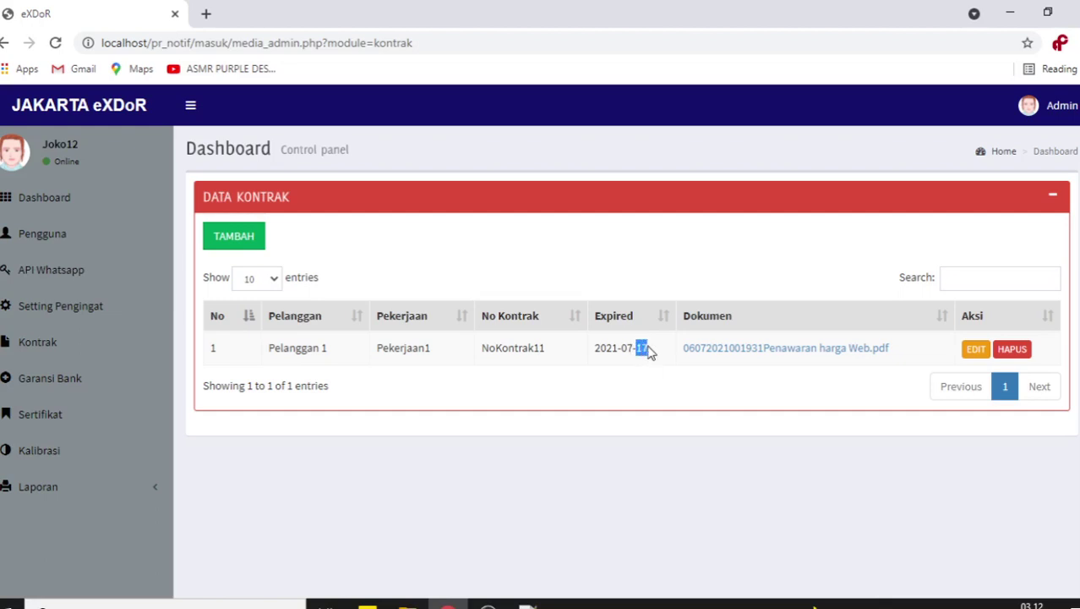
{"action": "double_click", "coordinate": [645, 348]}
{"action": "left_click", "coordinate": [668, 545]}
- Review the dashboard tiles: Aktif 0, Reminder Kontrak 1, Expired Kontrak 0
{"action": "left_click", "coordinate": [61, 208]}
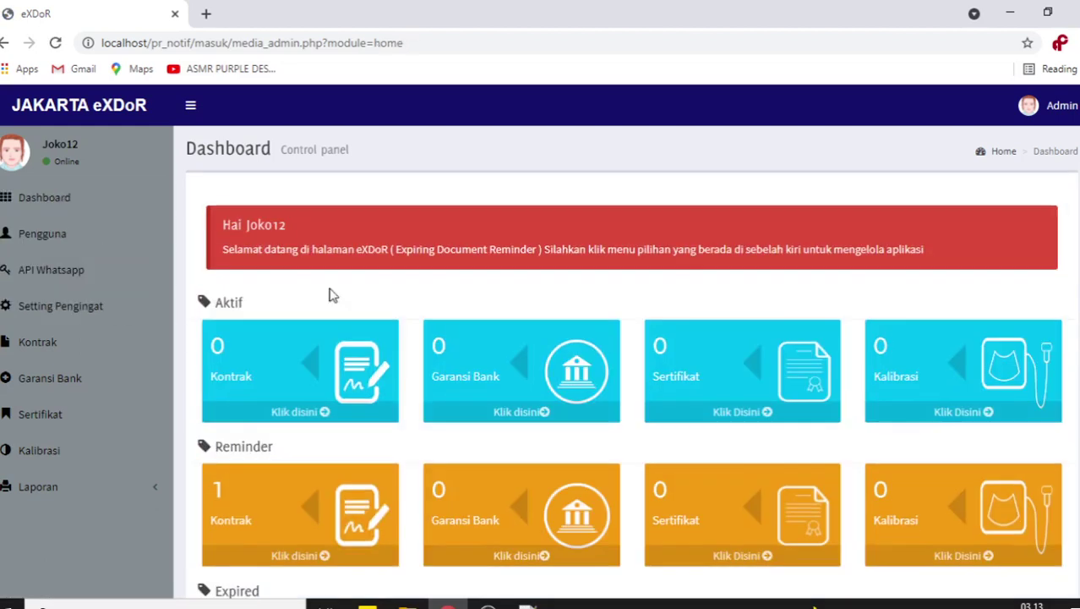
{"action": "scroll", "coordinate": [452, 316], "scroll_direction": "down", "scroll_amount": 3}
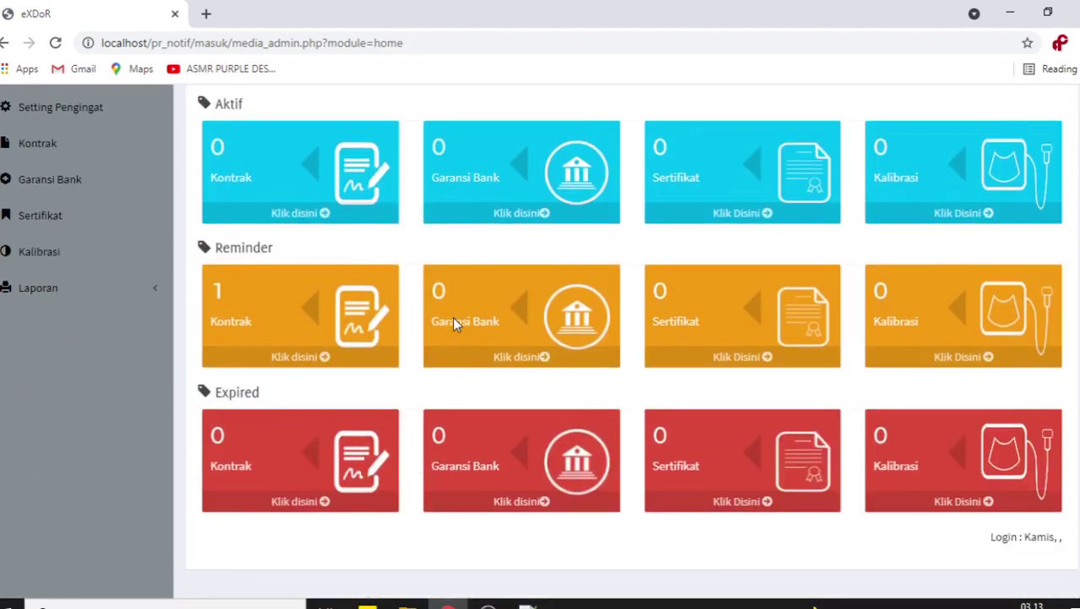
{"action": "scroll", "coordinate": [454, 324], "scroll_direction": "up", "scroll_amount": 3}
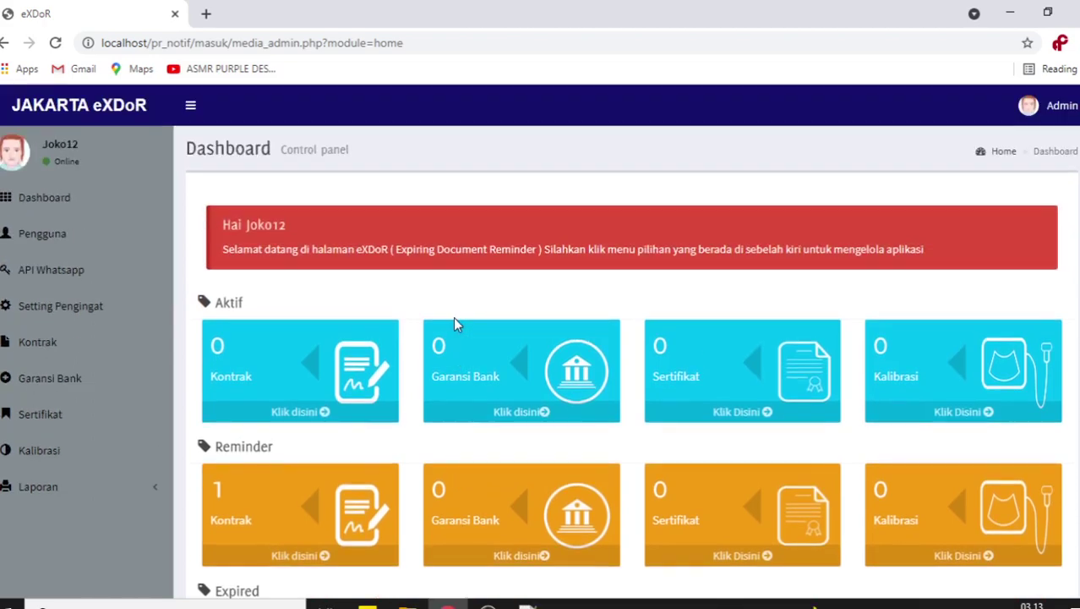
{"action": "scroll", "coordinate": [454, 324], "scroll_direction": "down", "scroll_amount": 3}
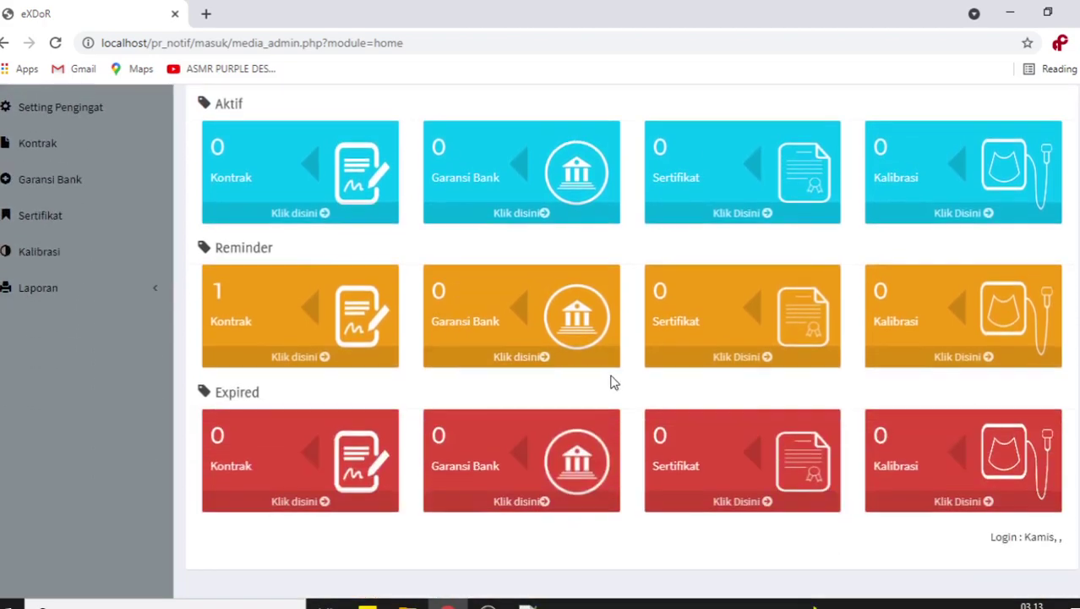
{"action": "scroll", "coordinate": [736, 338], "scroll_direction": "up", "scroll_amount": 3}
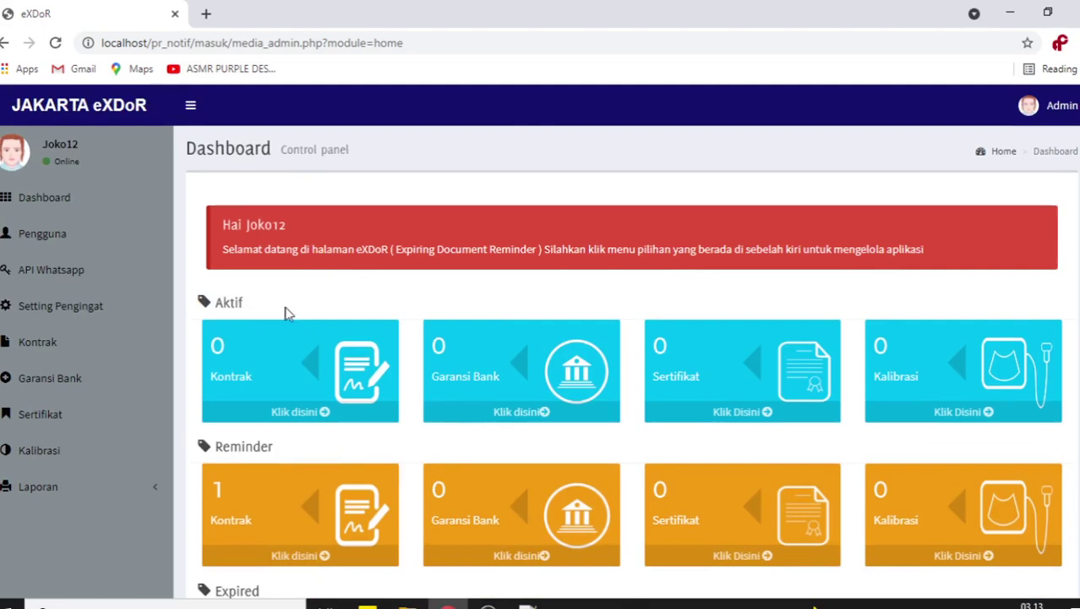
{"action": "scroll", "coordinate": [285, 311], "scroll_direction": "down", "scroll_amount": 3}
{"action": "scroll", "coordinate": [285, 307], "scroll_direction": "up", "scroll_amount": 3}
{"action": "scroll", "coordinate": [287, 330], "scroll_direction": "down", "scroll_amount": 3}
{"action": "scroll", "coordinate": [292, 344], "scroll_direction": "up", "scroll_amount": 1}
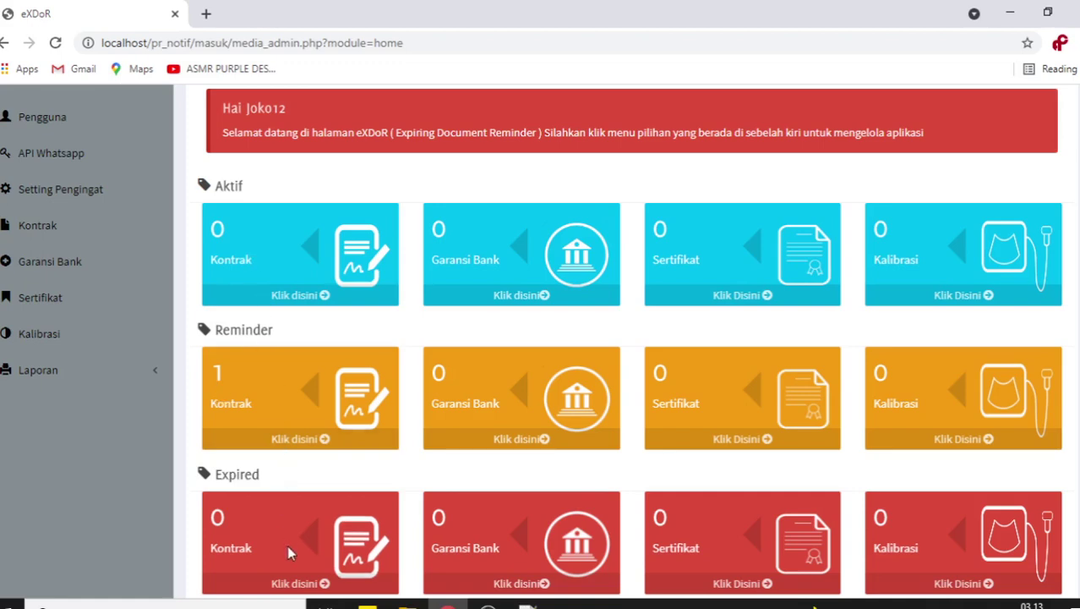
{"action": "scroll", "coordinate": [287, 547], "scroll_direction": "up", "scroll_amount": 2}
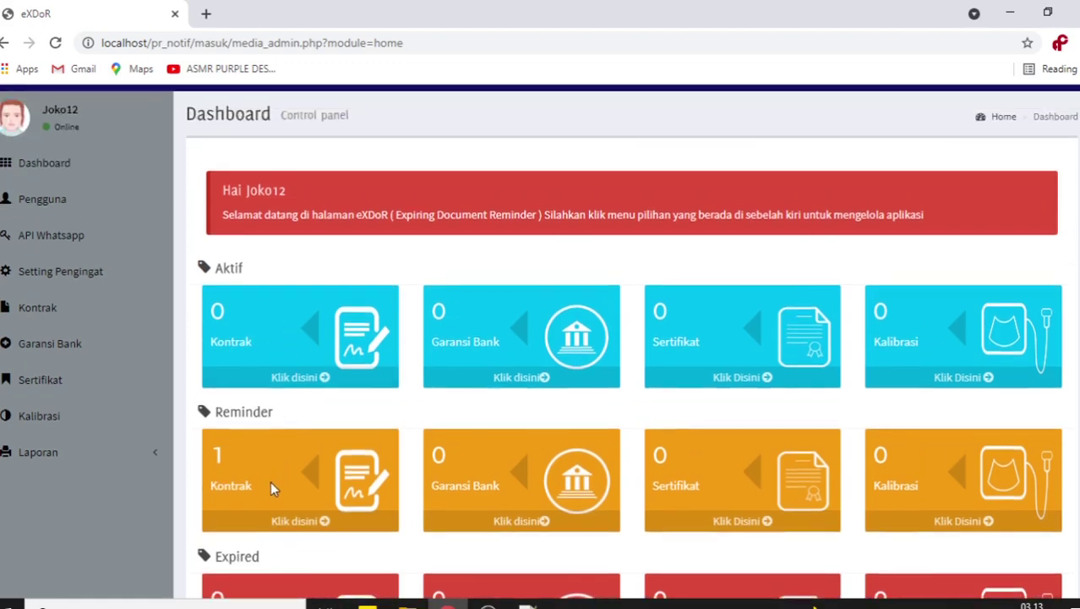
{"action": "scroll", "coordinate": [267, 486], "scroll_direction": "down", "scroll_amount": 3}
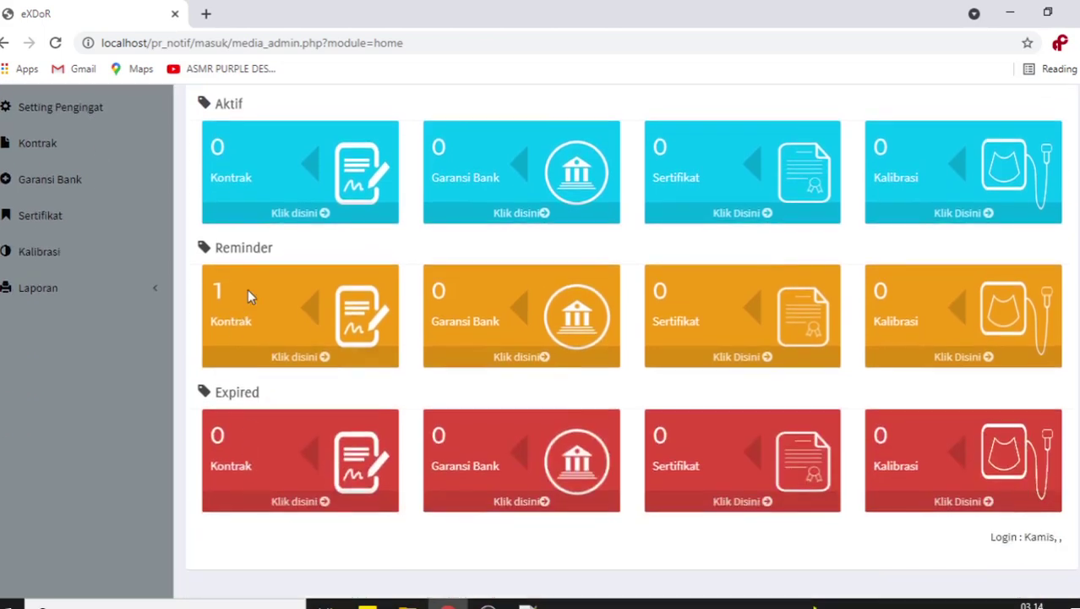
{"action": "scroll", "coordinate": [238, 456], "scroll_direction": "up", "scroll_amount": 3}
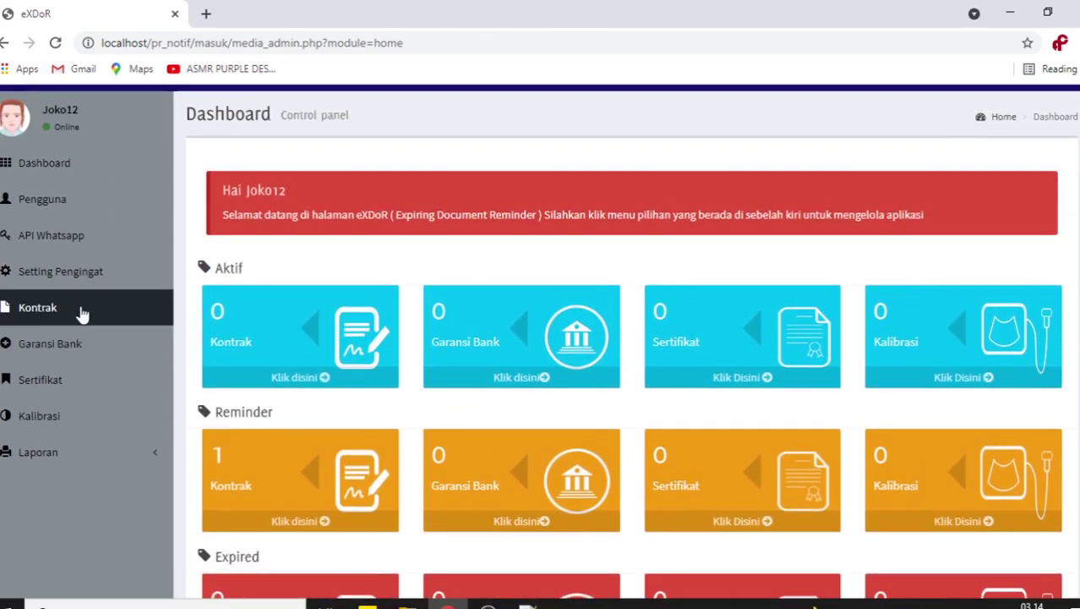
- Change the contract's expiry date to 2021-07-13 and save the edit
{"action": "left_click", "coordinate": [82, 314]}
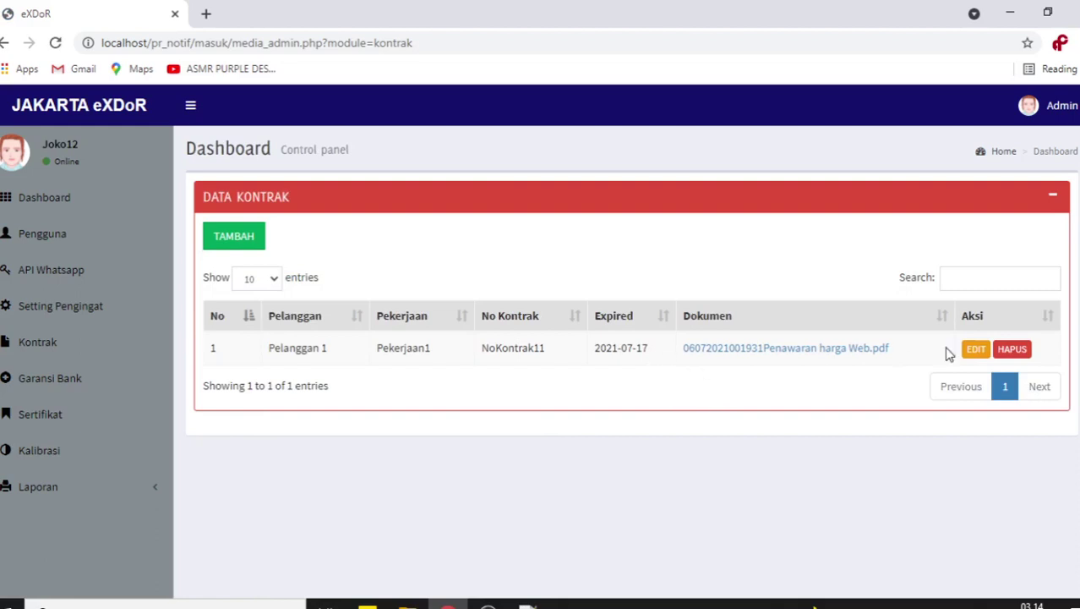
{"action": "left_click", "coordinate": [975, 348]}
{"action": "left_click", "coordinate": [473, 357]}
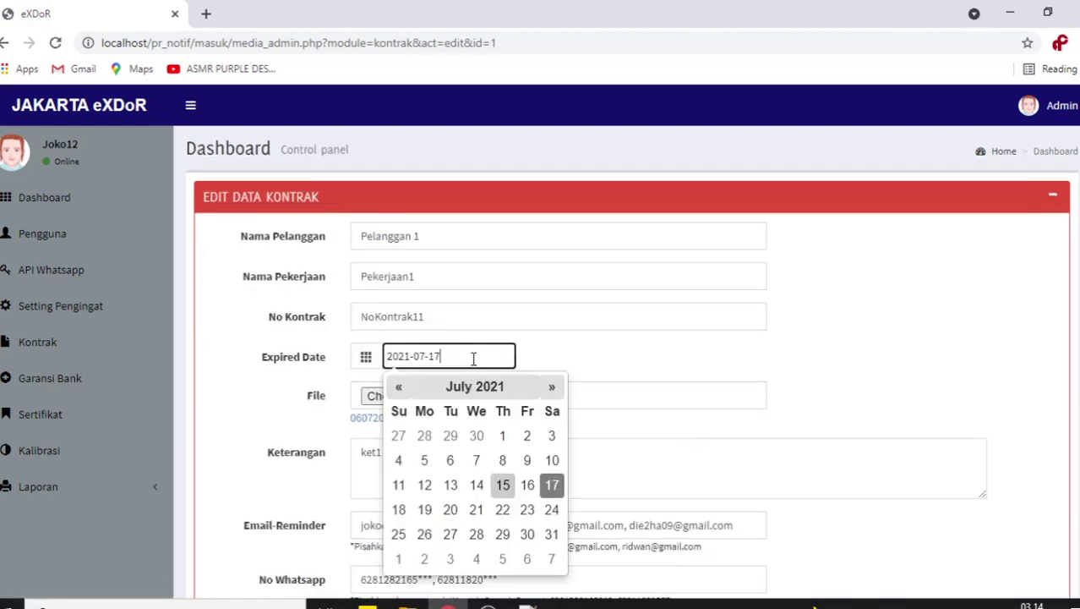
{"action": "left_click", "coordinate": [451, 484]}
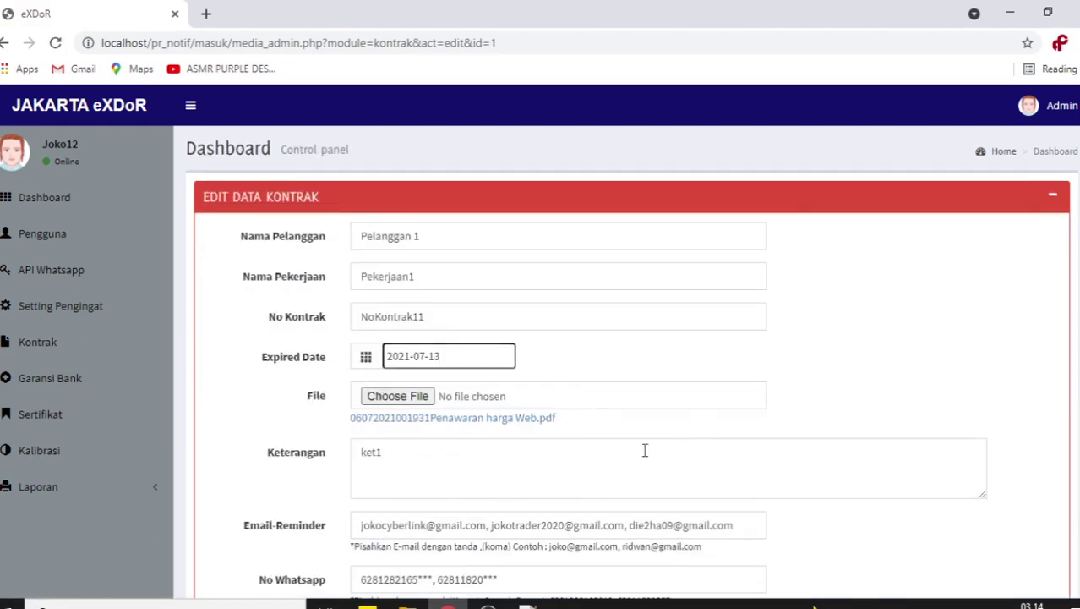
{"action": "scroll", "coordinate": [650, 448], "scroll_direction": "down", "scroll_amount": 2}
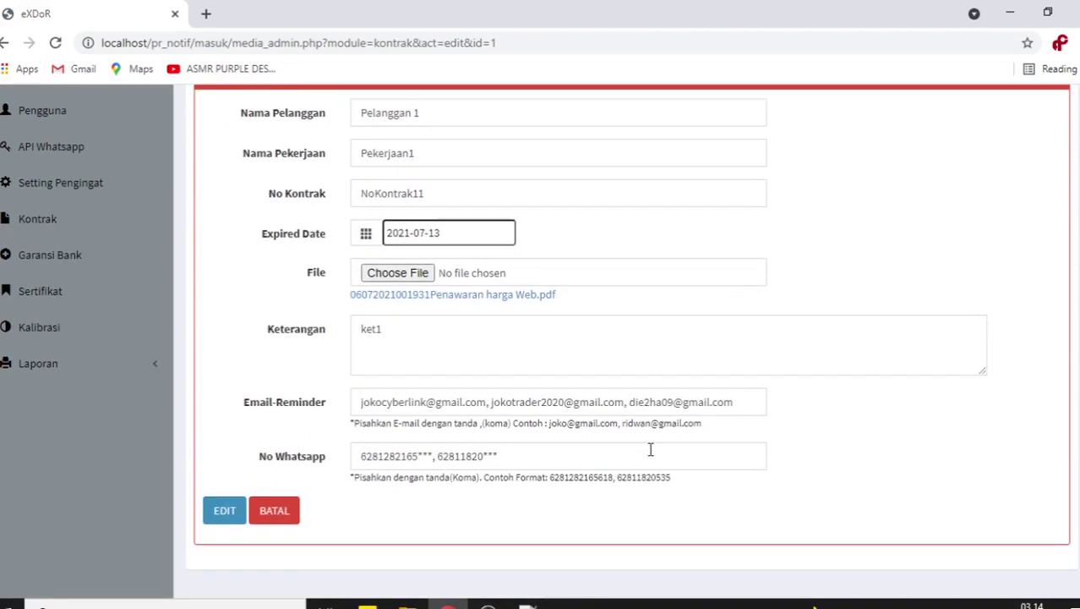
{"action": "left_click", "coordinate": [234, 518]}
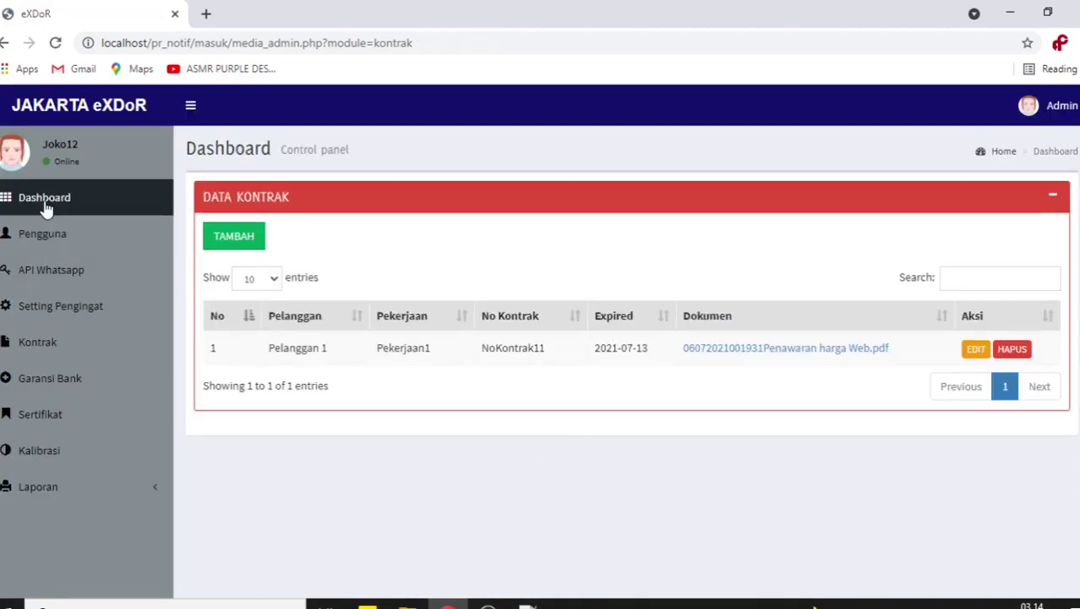
- Check that the dashboard now shows Expired Kontrak at 1
{"action": "left_click", "coordinate": [46, 203]}
{"action": "scroll", "coordinate": [419, 359], "scroll_direction": "down", "scroll_amount": 3}
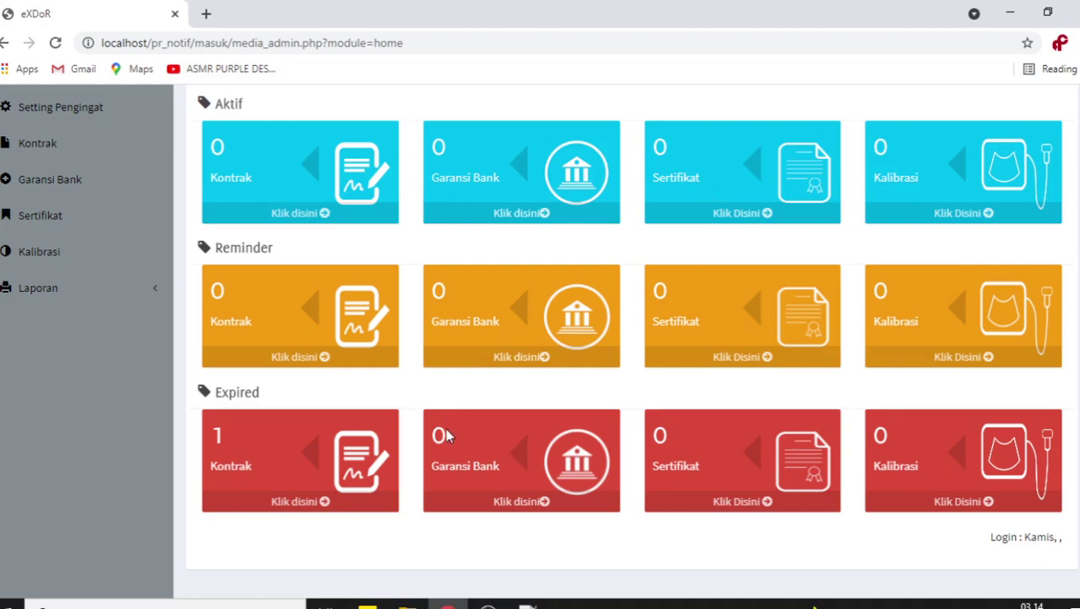
{"action": "scroll", "coordinate": [451, 436], "scroll_direction": "up", "scroll_amount": 3}
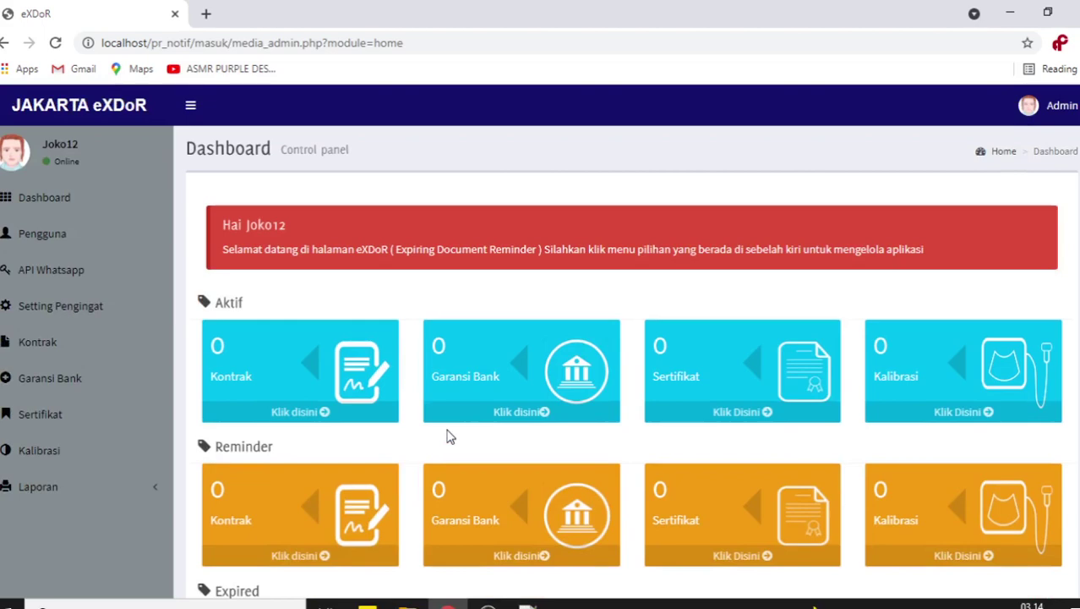
- Start a new contract for customer PT Guna sejati with job 'Bongkar bangunan'
{"action": "left_click", "coordinate": [160, 342]}
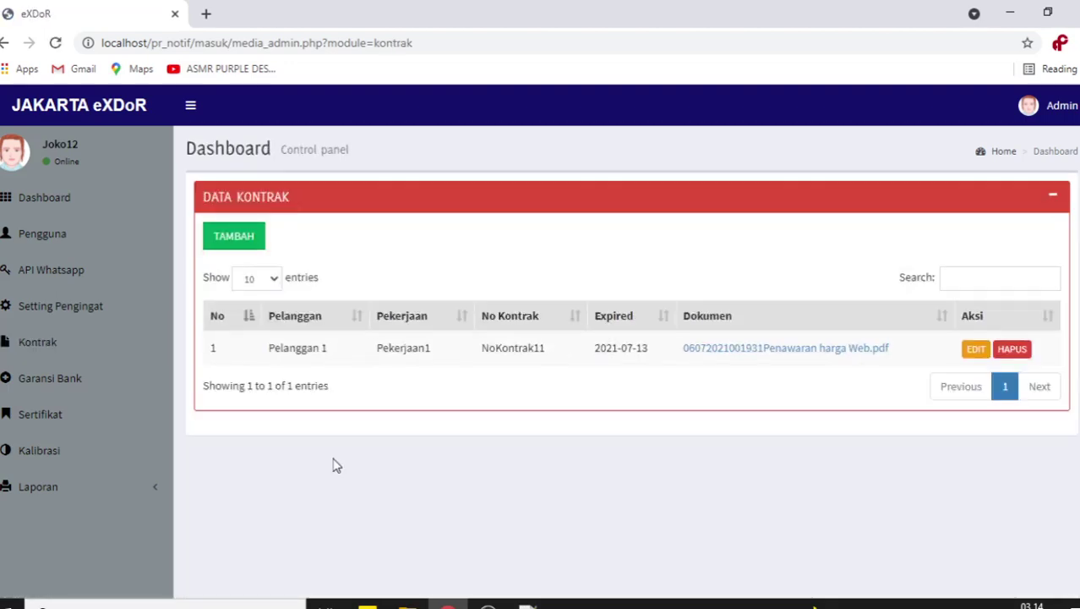
{"action": "left_click", "coordinate": [73, 342]}
{"action": "left_click", "coordinate": [237, 244]}
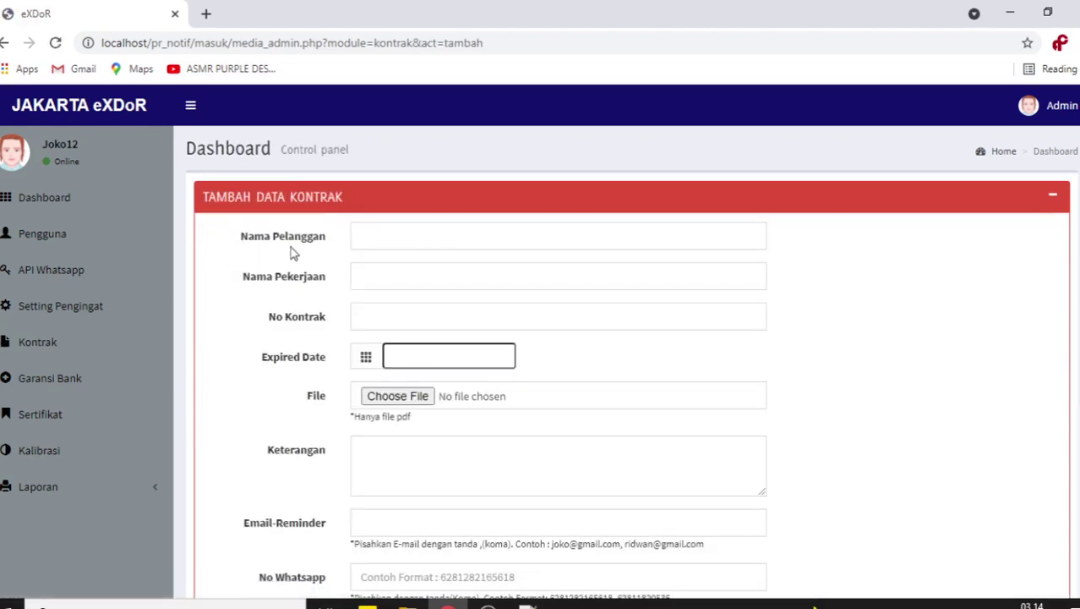
{"action": "left_click", "coordinate": [388, 232]}
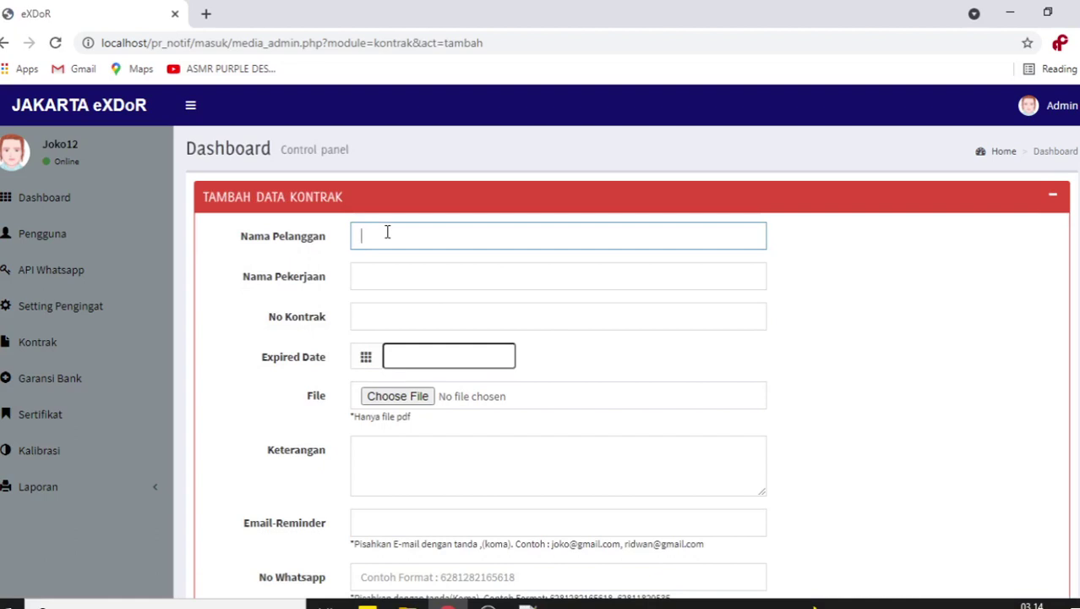
{"action": "type", "text": "PT Guna seja"}
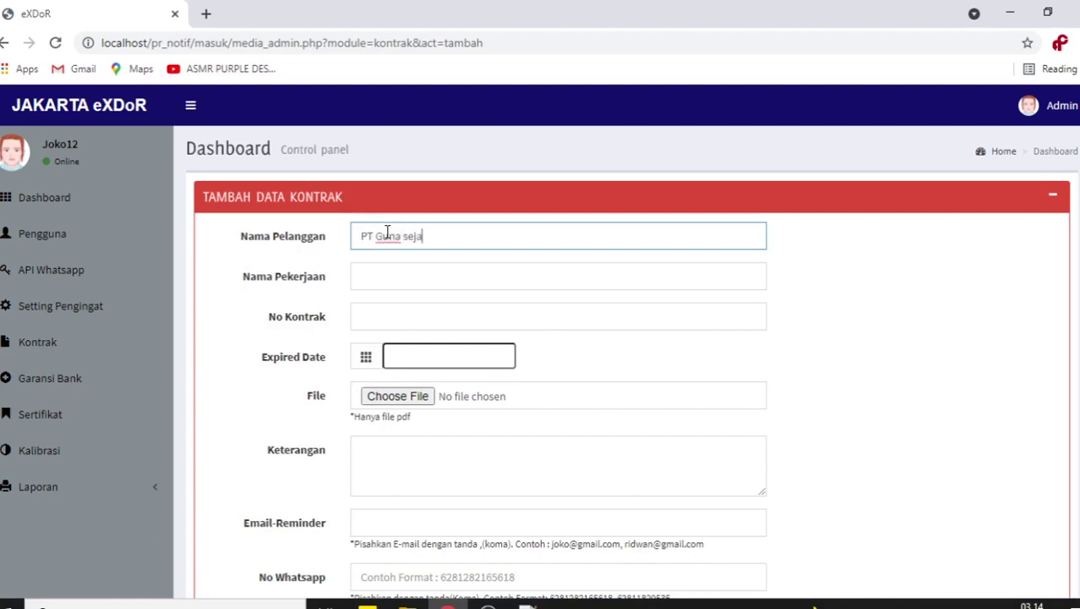
{"action": "type", "text": "ti"}
{"action": "left_click", "coordinate": [388, 266]}
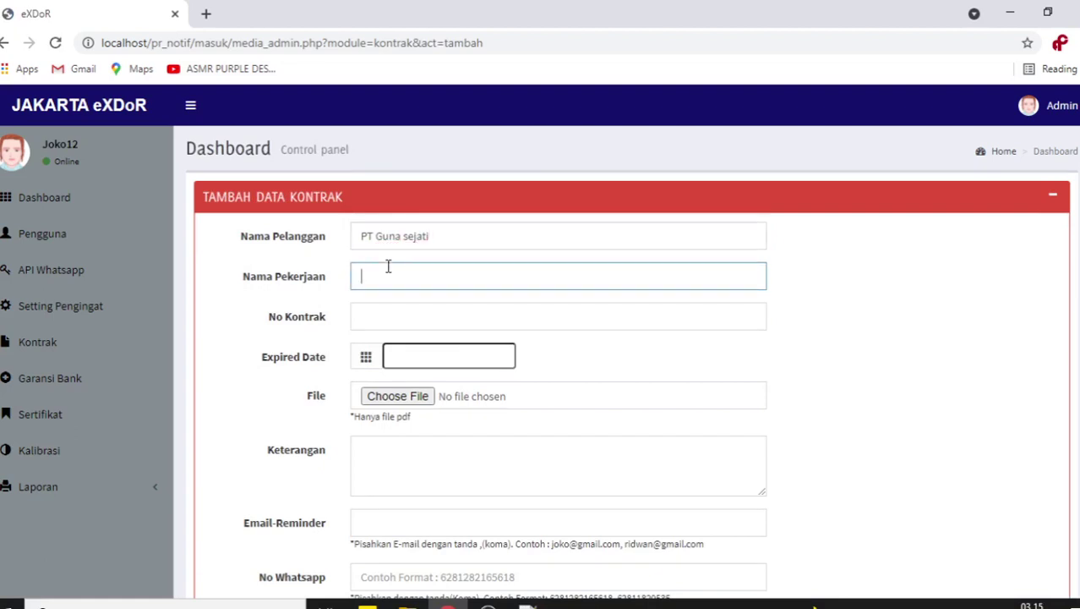
{"action": "type", "text": "Bongkar bangu"}
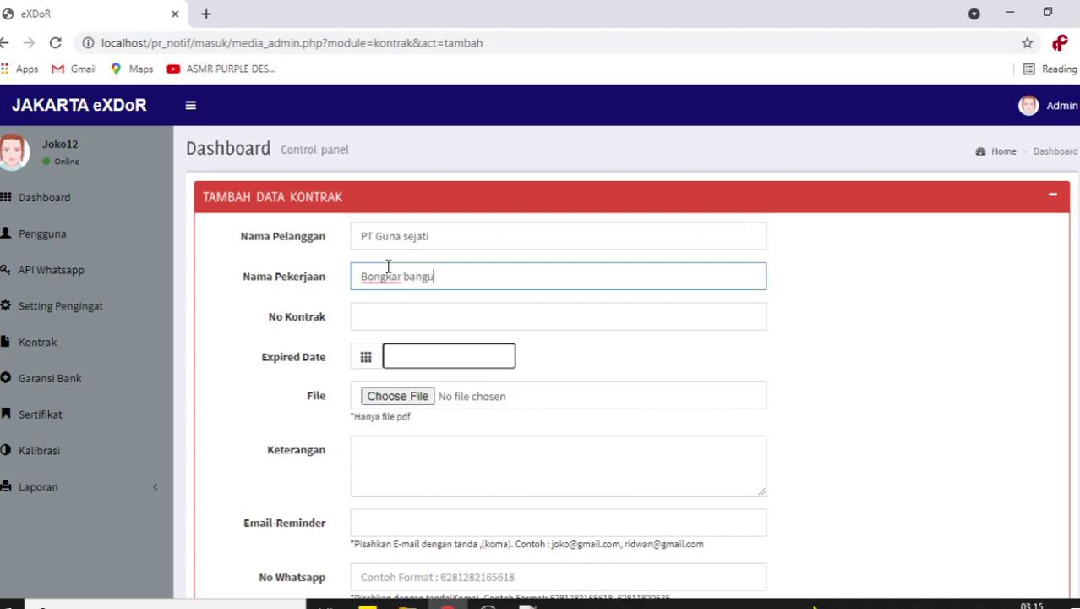
{"action": "type", "text": "nan"}
- Enter the contract number and set the expiry date to 2021-12-01
{"action": "left_click", "coordinate": [413, 318]}
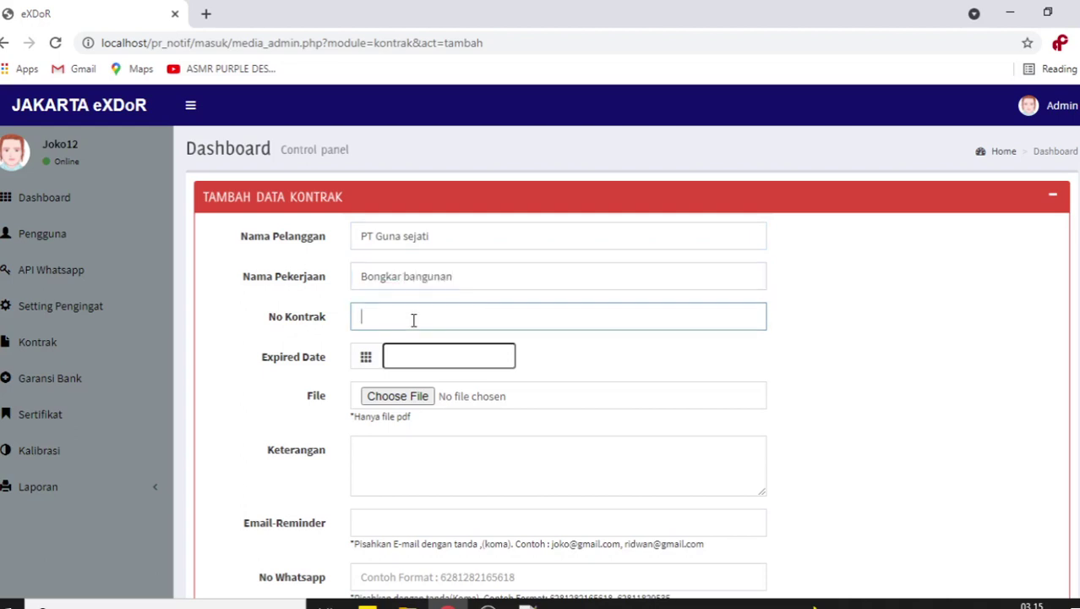
{"action": "type", "text": "KNT"}
{"action": "type", "text": "/0978"}
{"action": "type", "text": "88"}
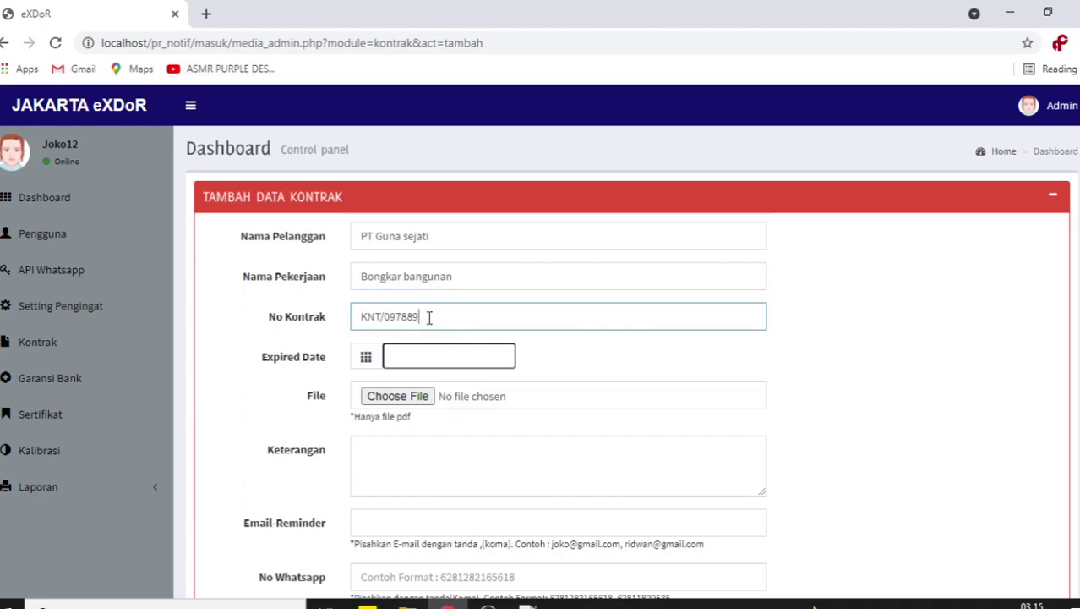
{"action": "left_click", "coordinate": [429, 350]}
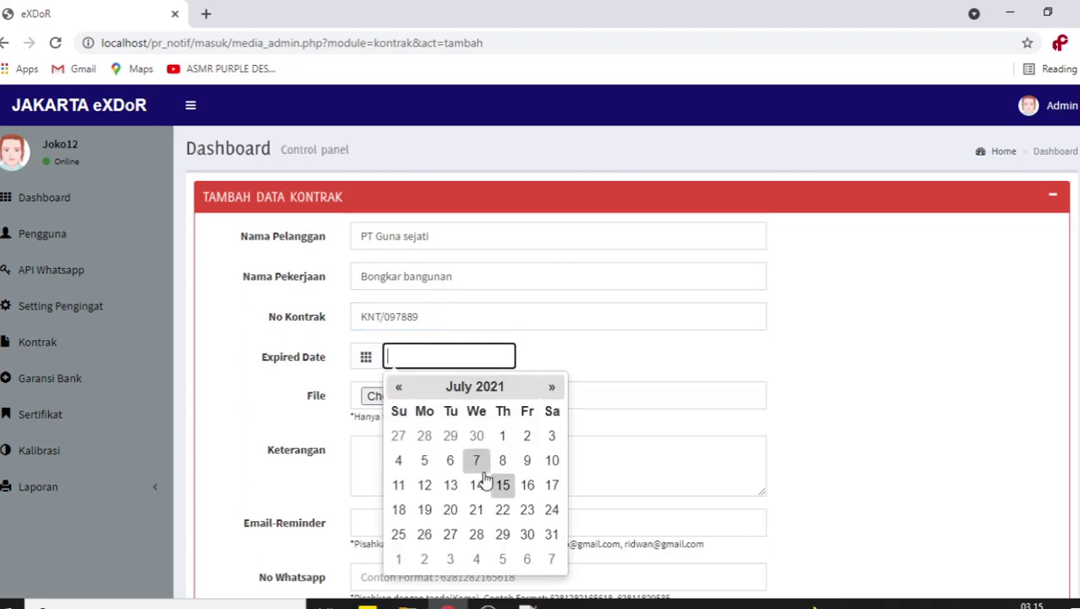
{"action": "left_click", "coordinate": [478, 397]}
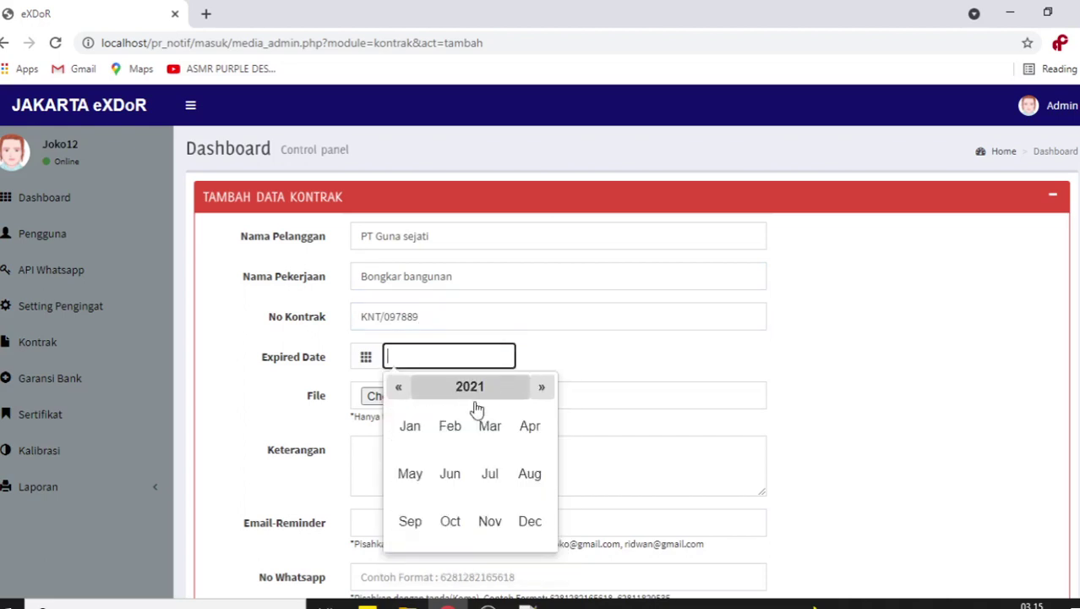
{"action": "left_click", "coordinate": [531, 521]}
{"action": "left_click", "coordinate": [476, 435]}
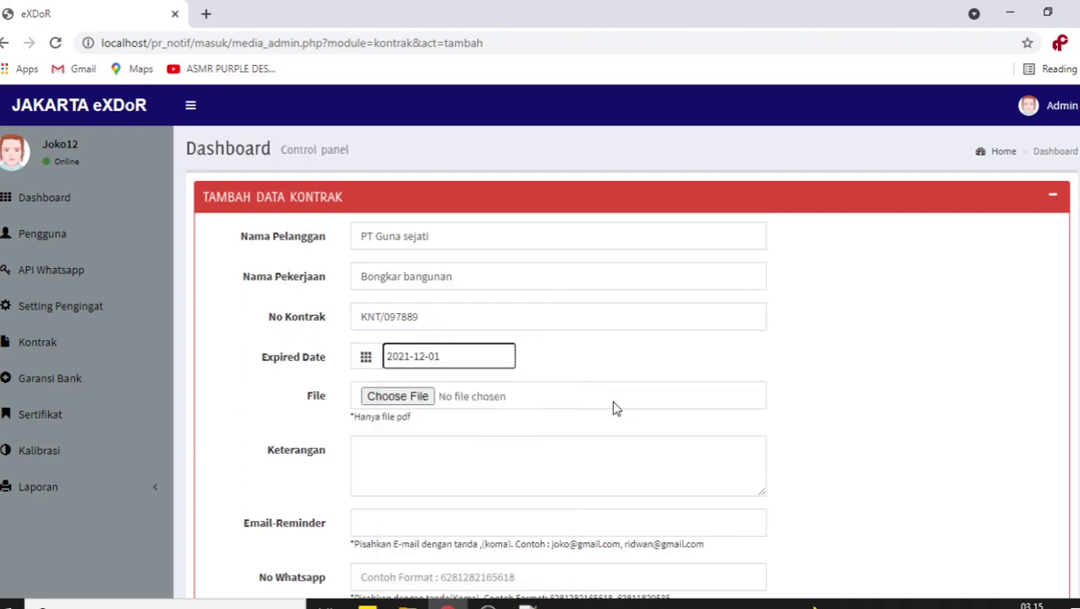
{"action": "scroll", "coordinate": [394, 402], "scroll_direction": "down", "scroll_amount": 3}
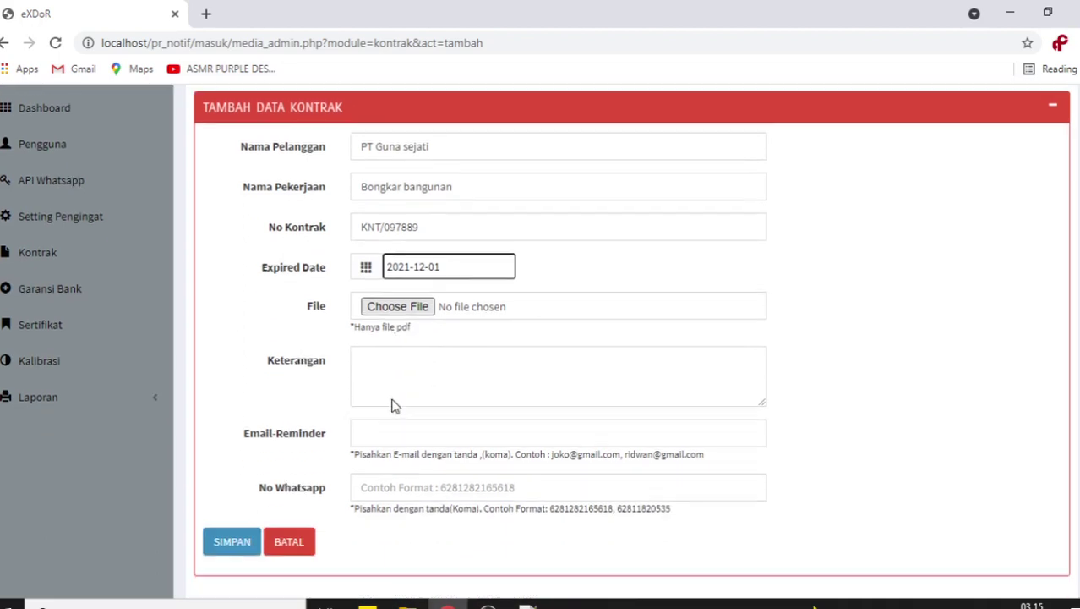
{"action": "left_click", "coordinate": [404, 276]}
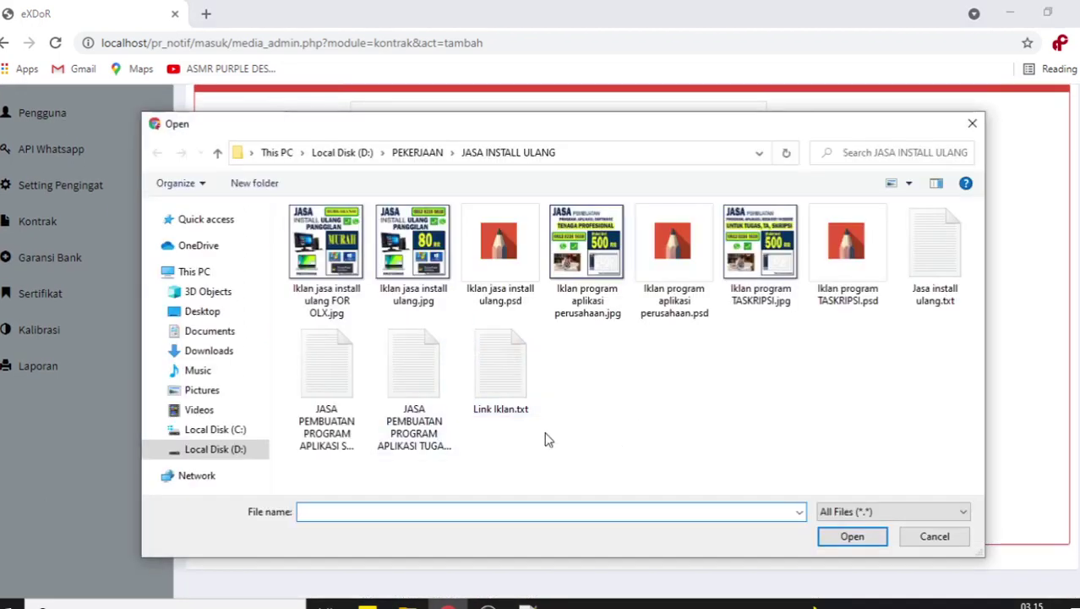
- Attach Penawaran harga PT RCM.pdf from D:\PEKERJAAN\PROJECT PERUSAHAAN\PT RCM
{"action": "left_click", "coordinate": [230, 449]}
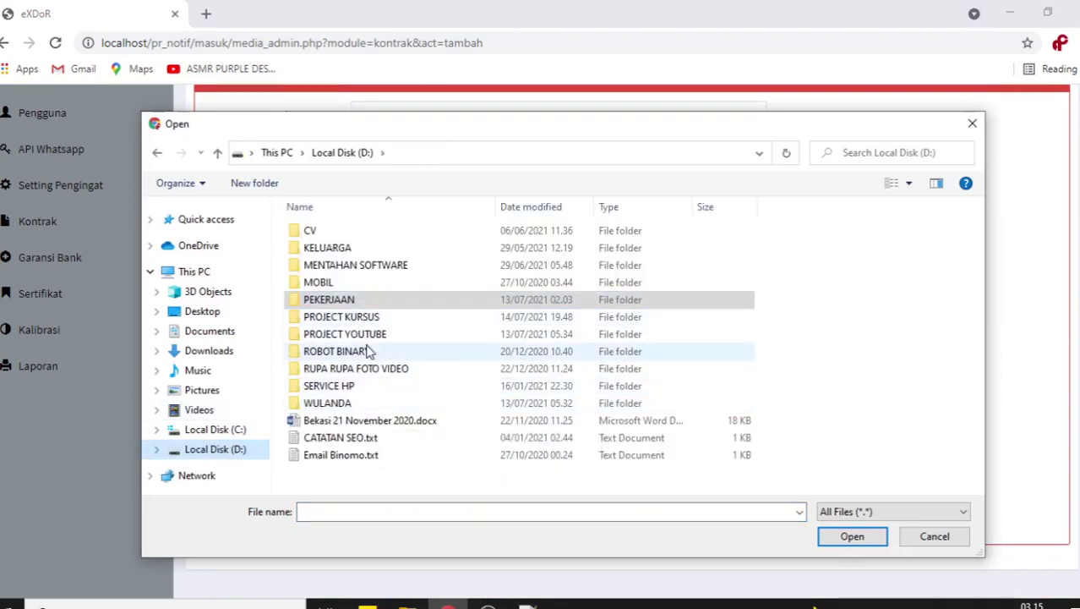
{"action": "double_click", "coordinate": [349, 300]}
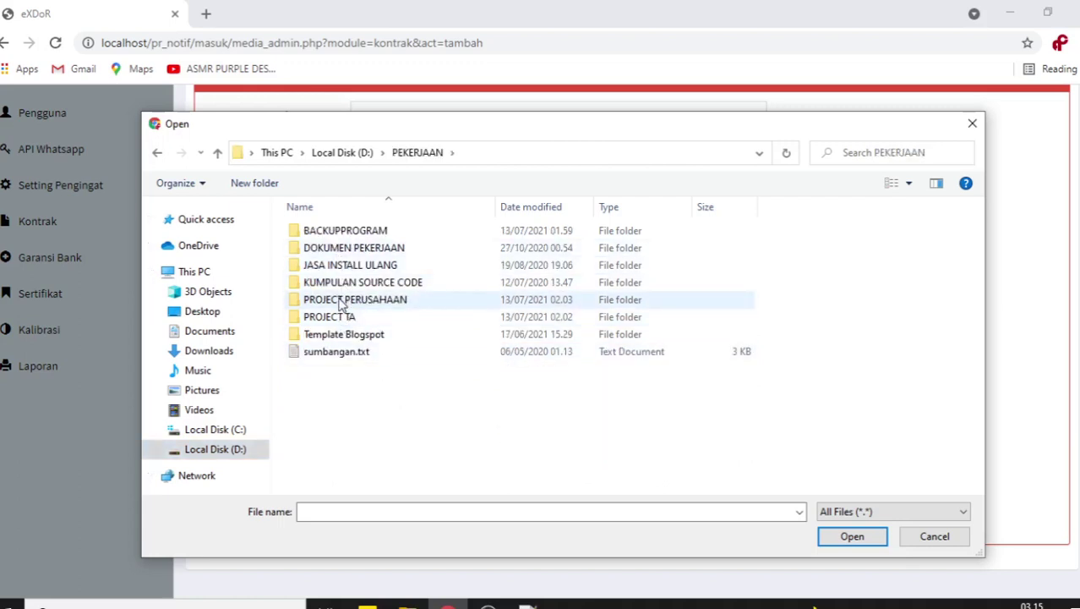
{"action": "double_click", "coordinate": [341, 302]}
{"action": "left_click", "coordinate": [332, 288]}
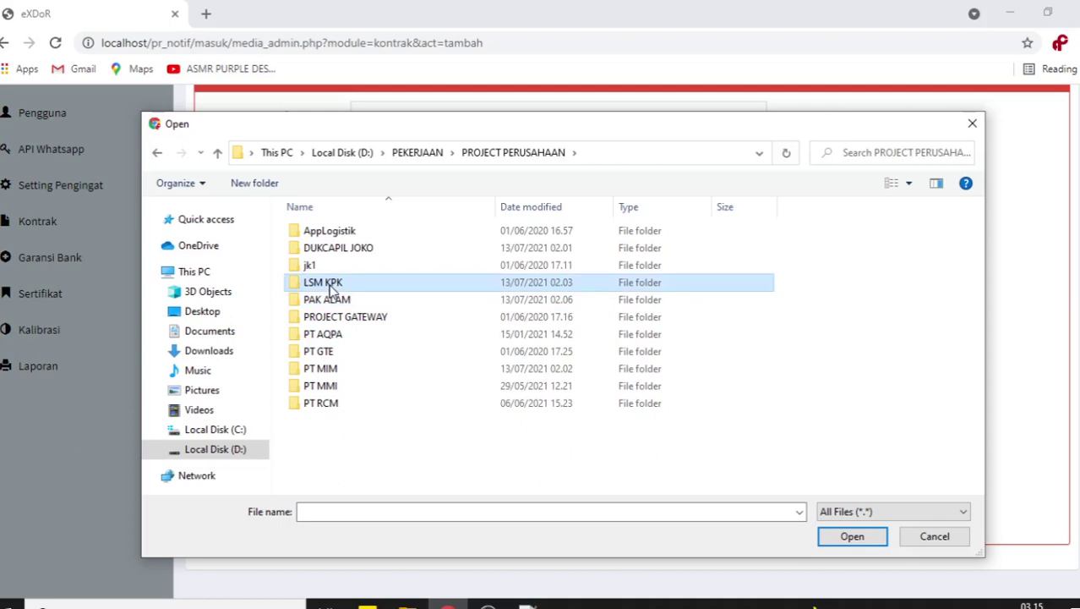
{"action": "double_click", "coordinate": [332, 287]}
{"action": "left_click", "coordinate": [156, 153]}
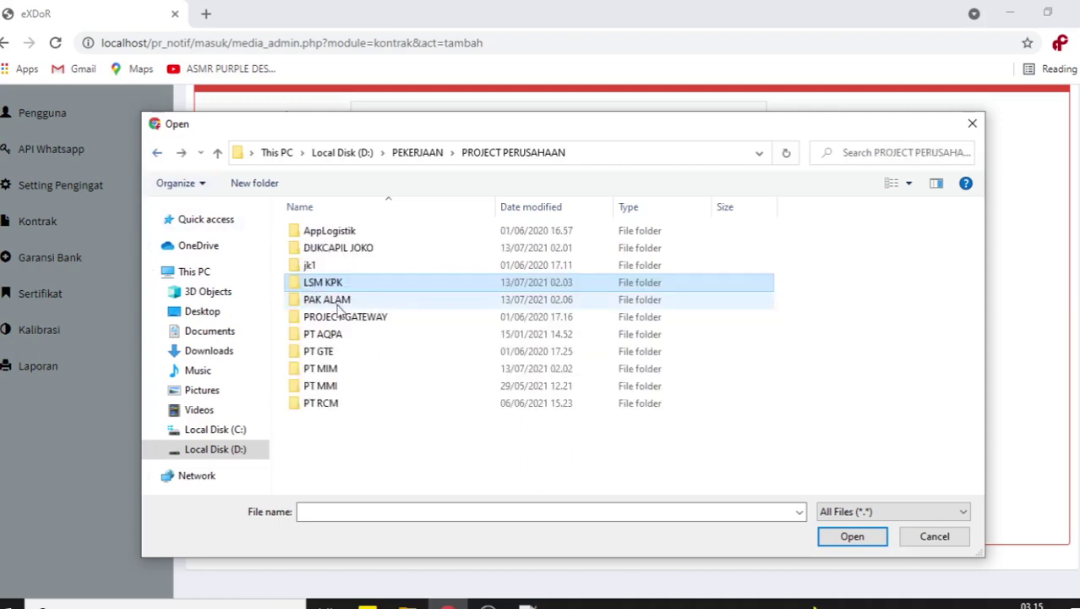
{"action": "double_click", "coordinate": [332, 338]}
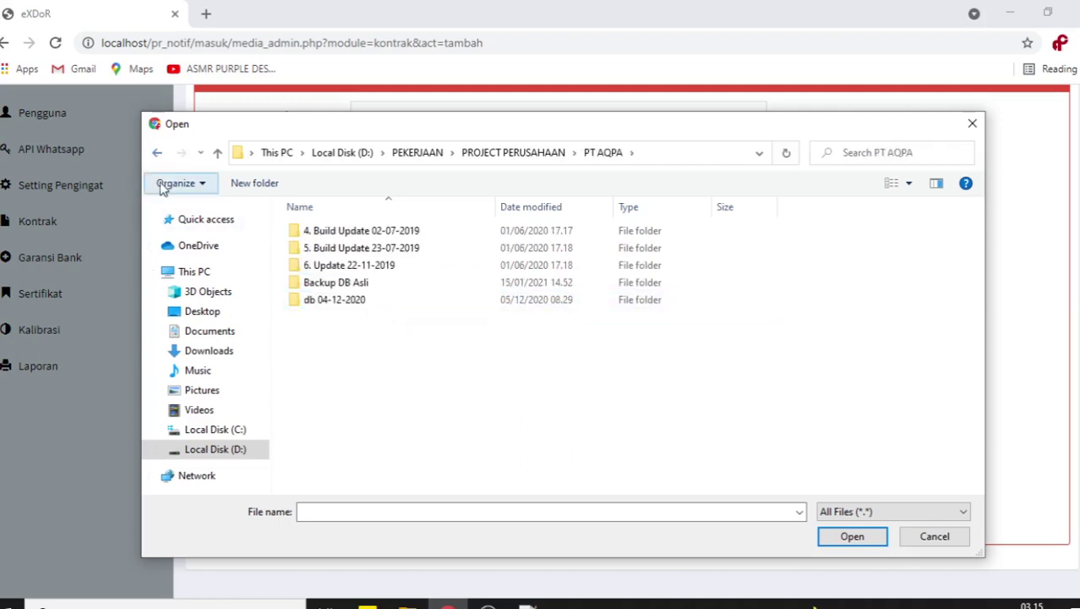
{"action": "key", "text": "BackSpace"}
{"action": "double_click", "coordinate": [331, 408]}
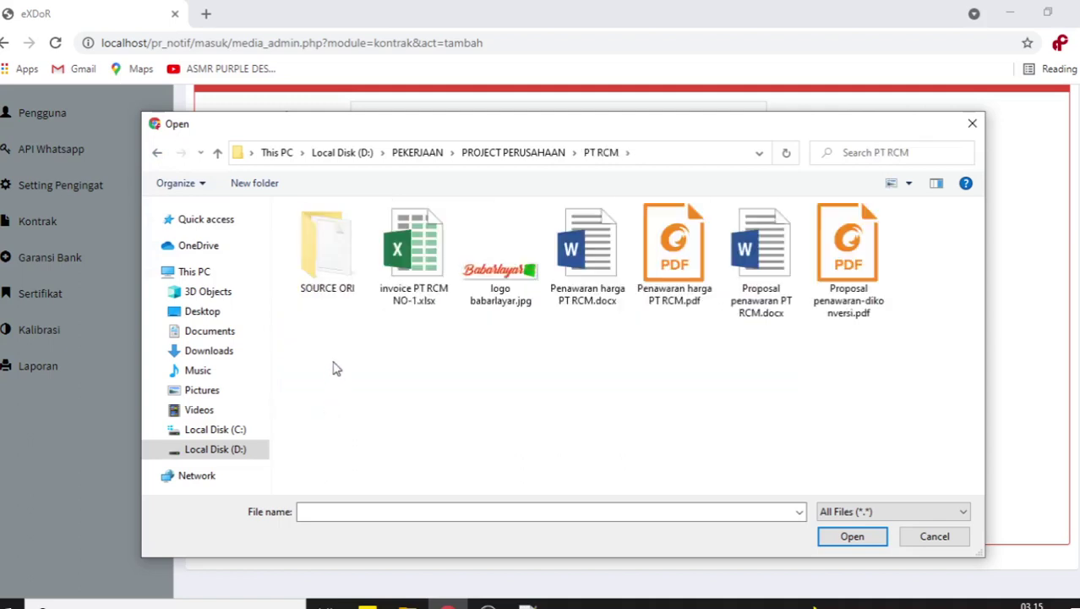
{"action": "left_click", "coordinate": [676, 297]}
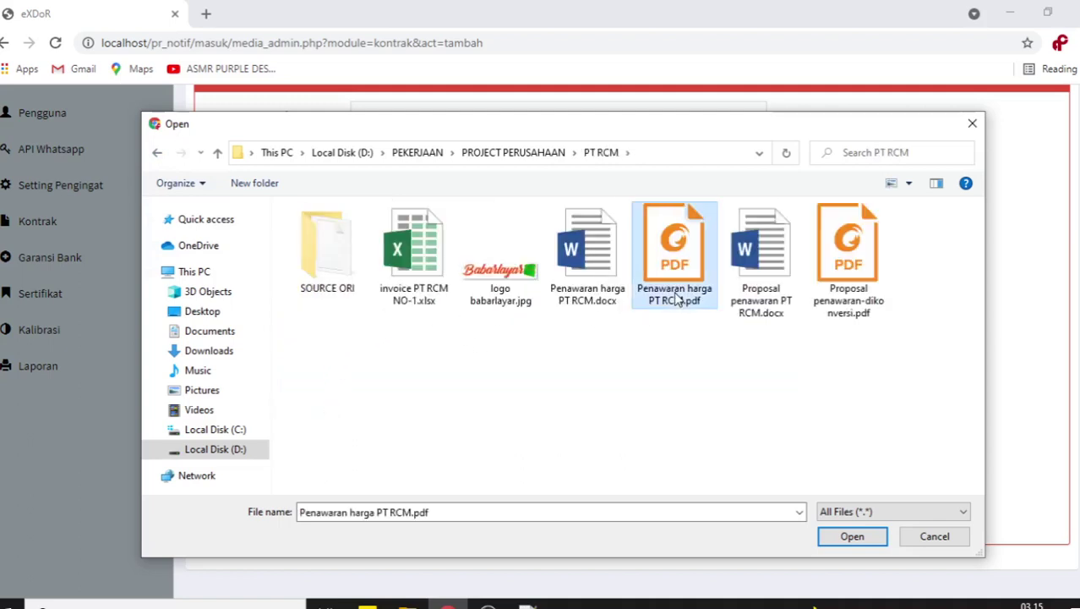
{"action": "left_click", "coordinate": [822, 535]}
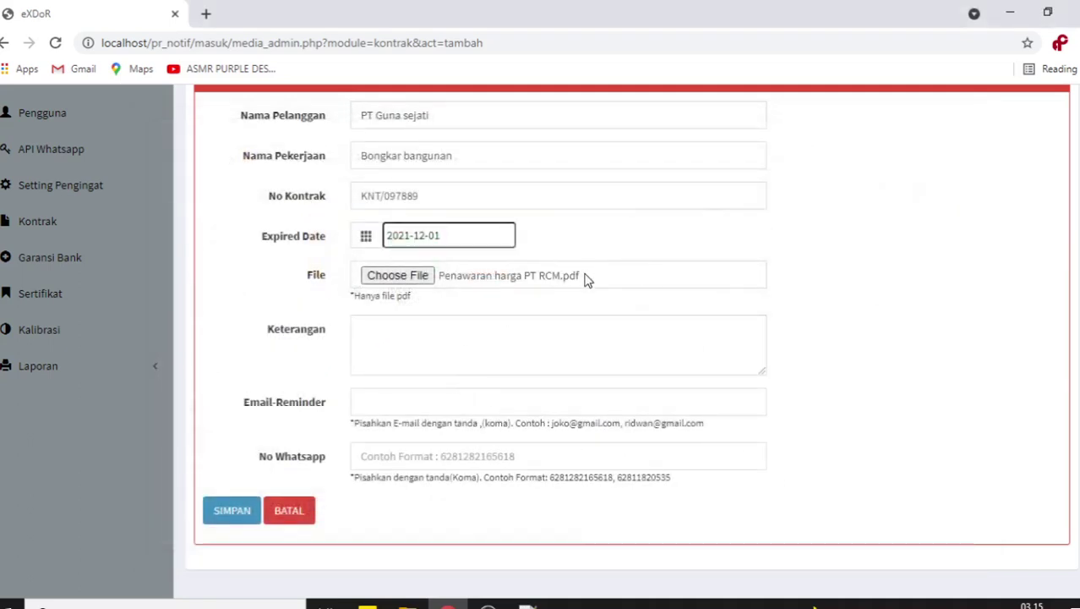
- Highlight the Email-Reminder and No Whatsapp labels and the comma-separator hint
{"action": "left_click", "coordinate": [418, 346]}
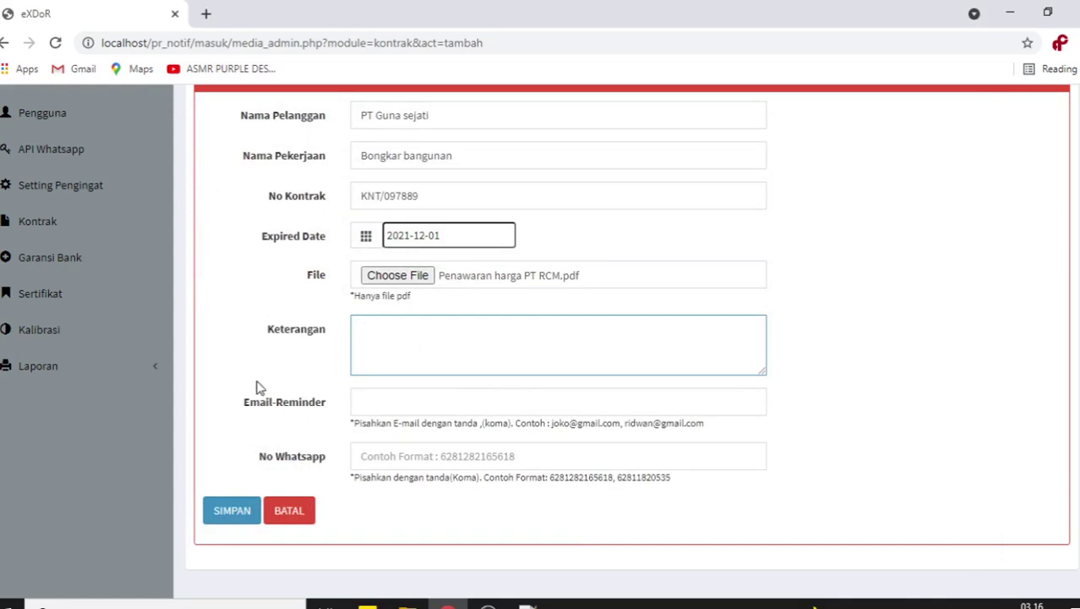
{"action": "left_click_drag", "start_coordinate": [244, 403], "coordinate": [326, 406]}
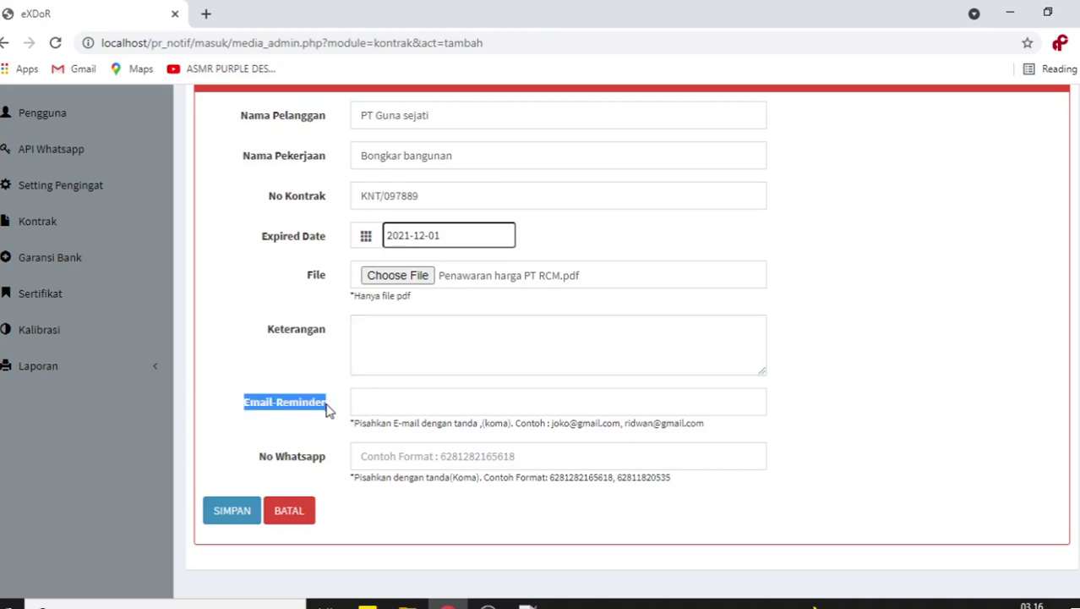
{"action": "left_click_drag", "start_coordinate": [258, 458], "coordinate": [327, 462]}
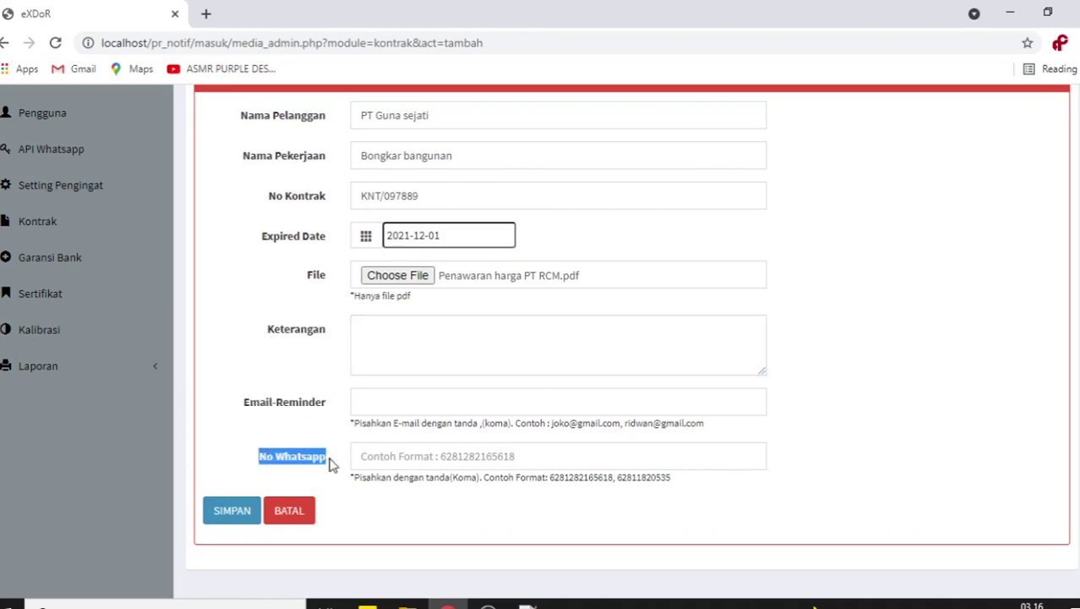
{"action": "left_click", "coordinate": [314, 437]}
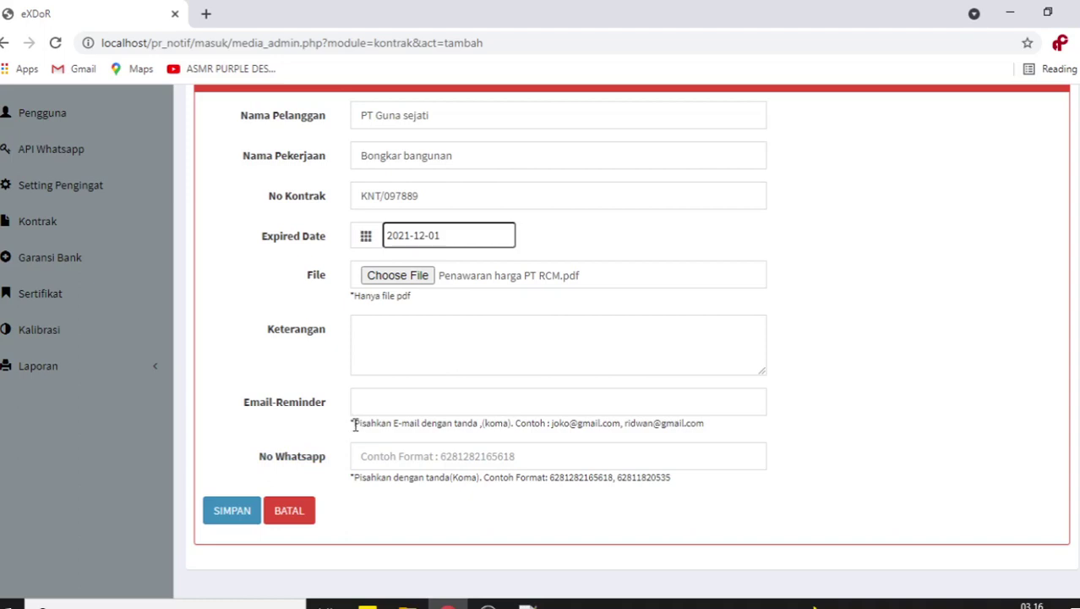
{"action": "left_click_drag", "start_coordinate": [355, 425], "coordinate": [511, 425]}
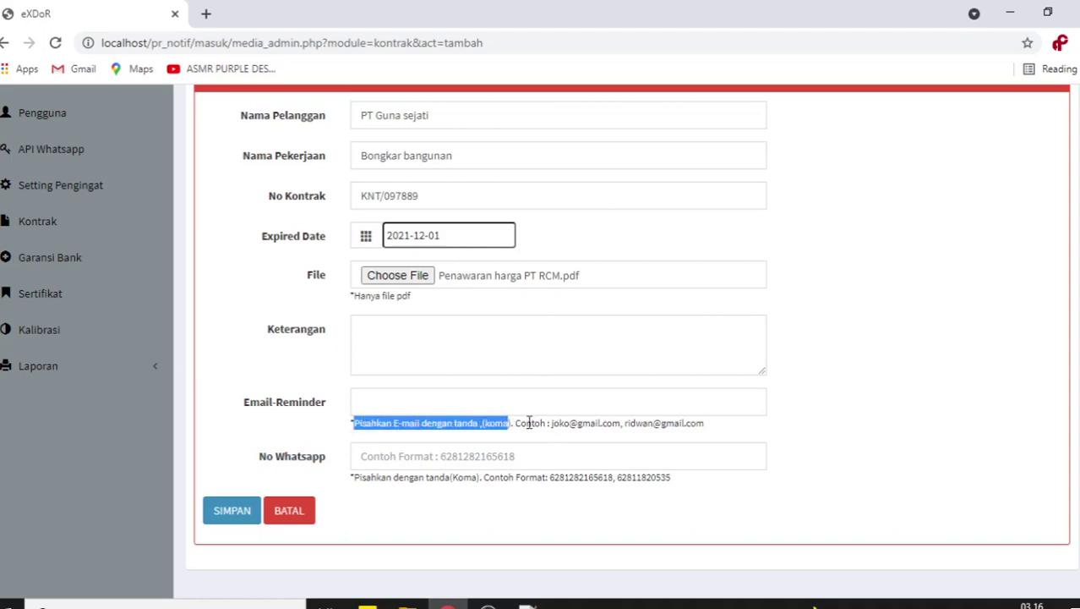
- Type the reminder e-mail addresses, comma-separated, into the Email-Reminder field
{"action": "left_click", "coordinate": [461, 399]}
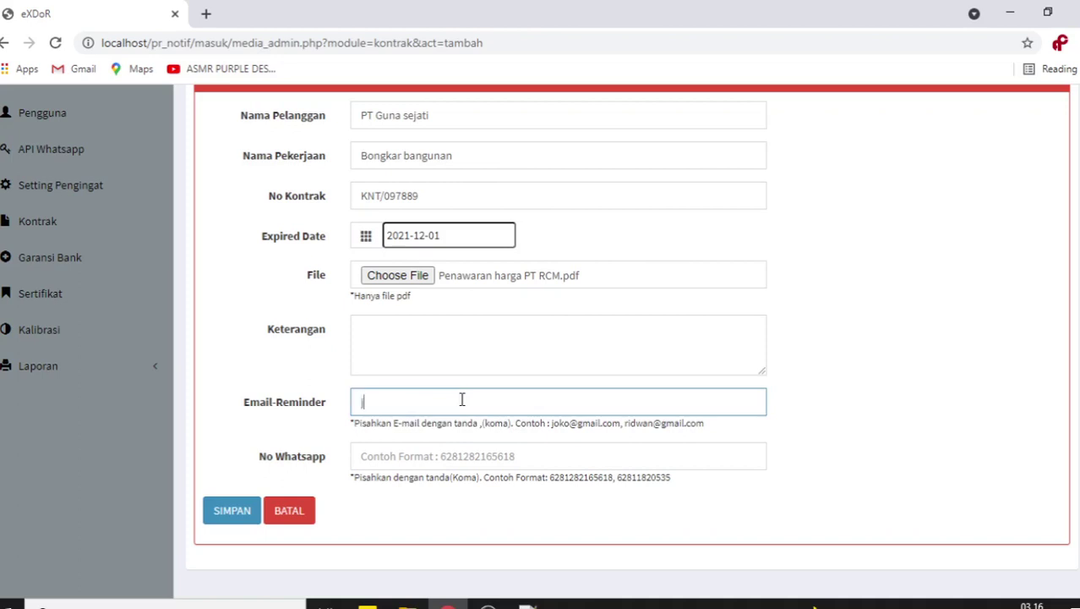
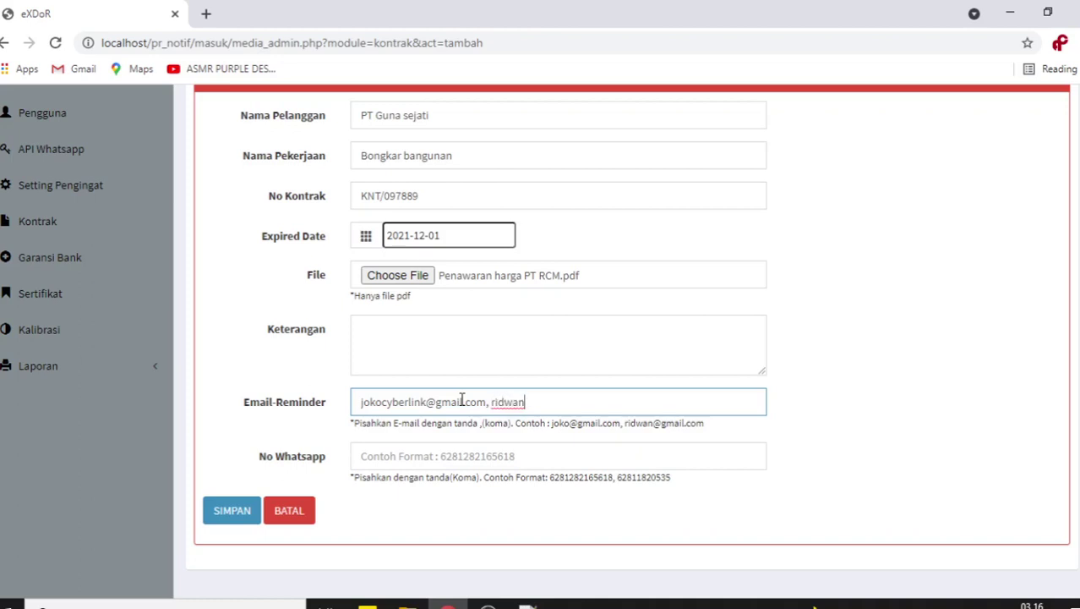
{"action": "type", "text": ","}
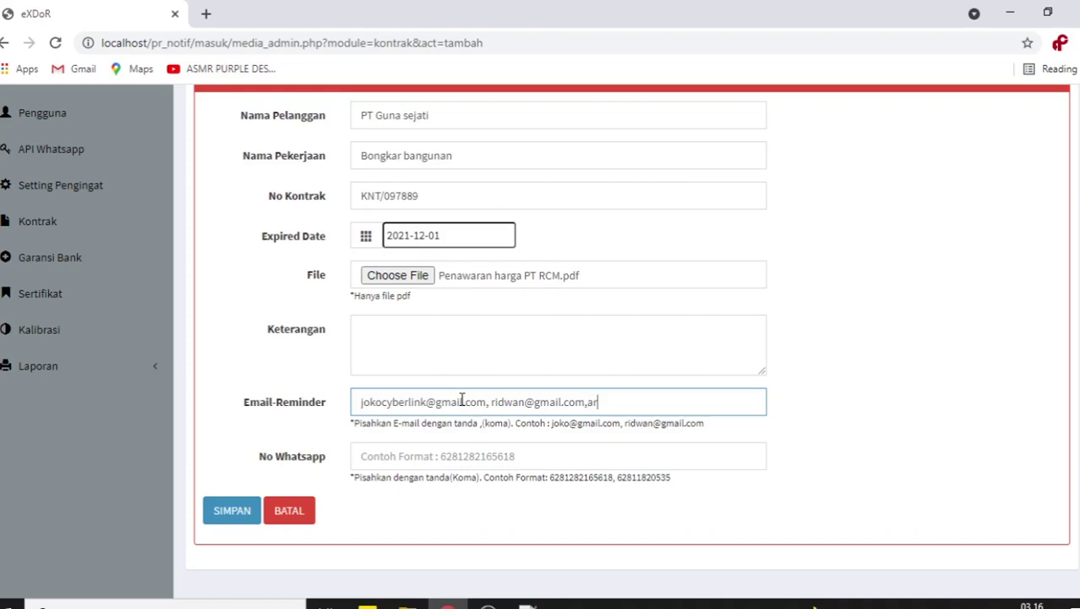
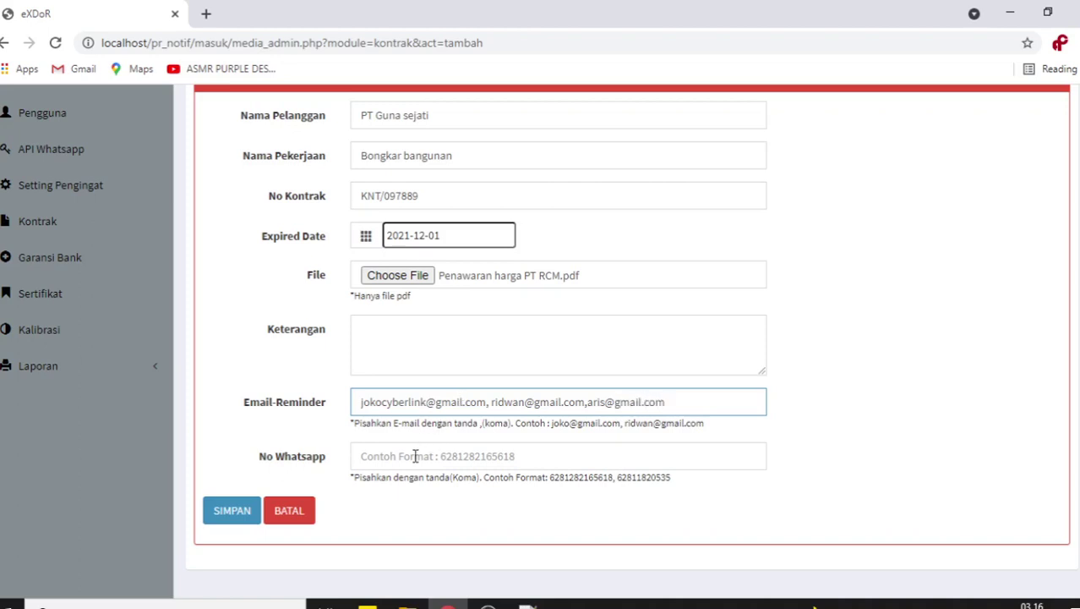
- Enter two comma-separated WhatsApp numbers, each with the 62 country code
{"action": "left_click", "coordinate": [415, 455]}
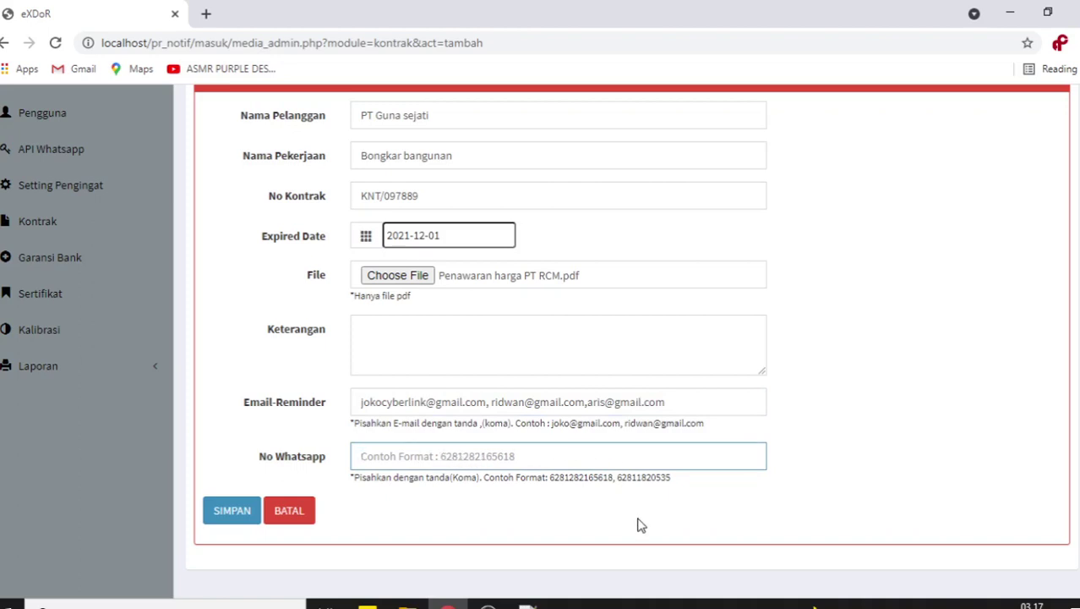
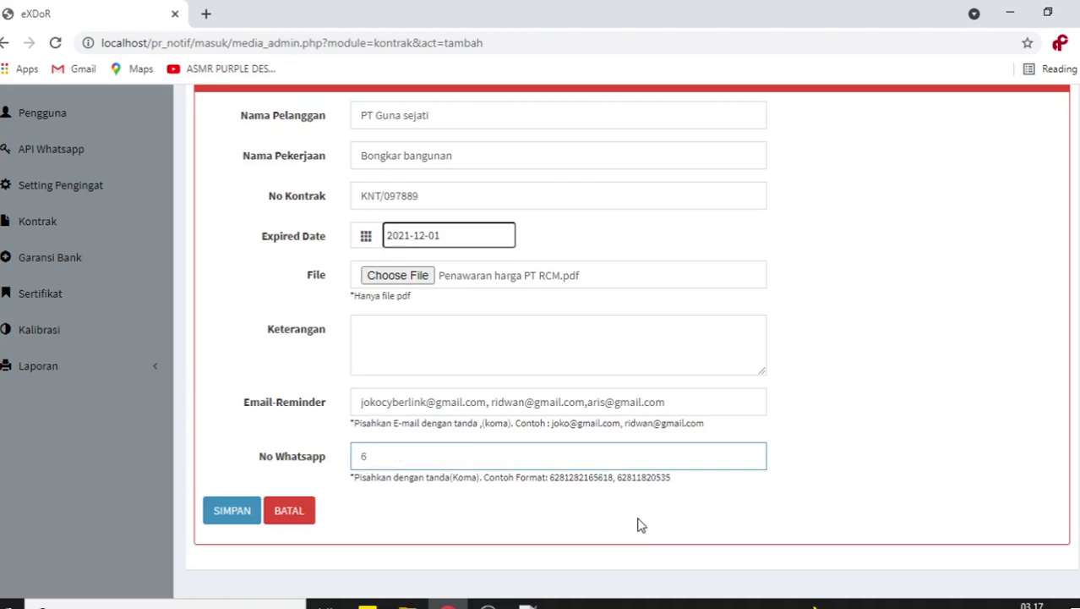
{"action": "type", "text": ","}
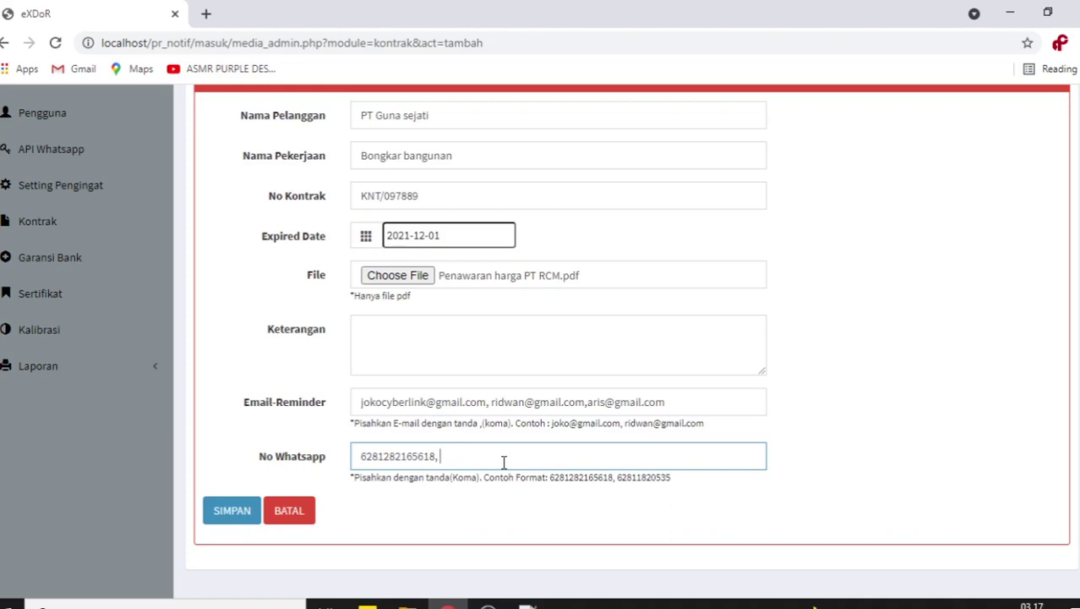
- Confirm the expiry stays 2021-12-01 and review the entered e-mails and WhatsApp numbers
{"action": "left_click", "coordinate": [451, 235]}
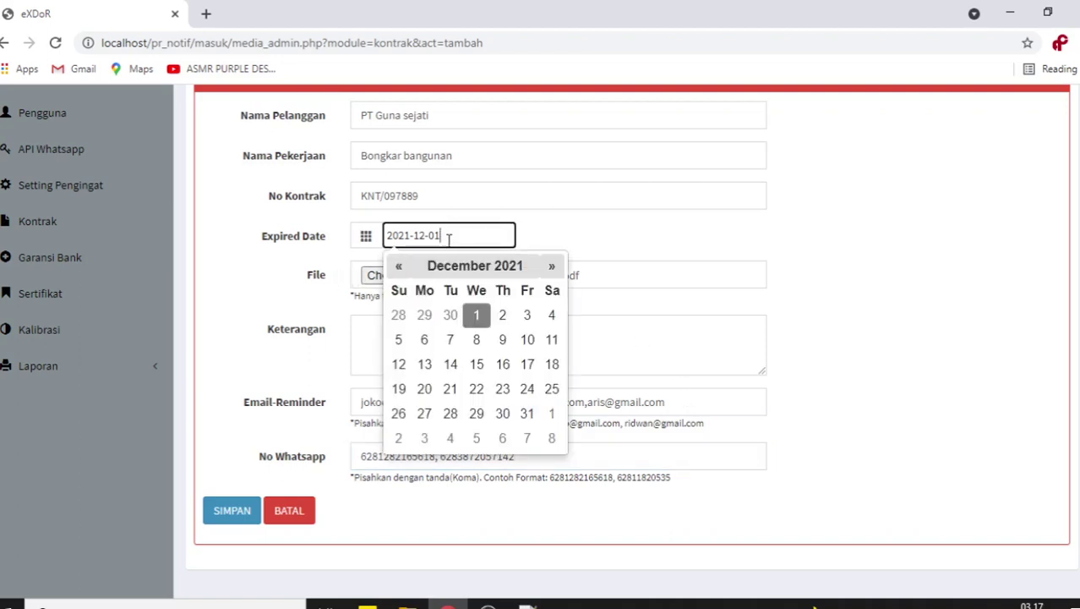
{"action": "left_click", "coordinate": [270, 266]}
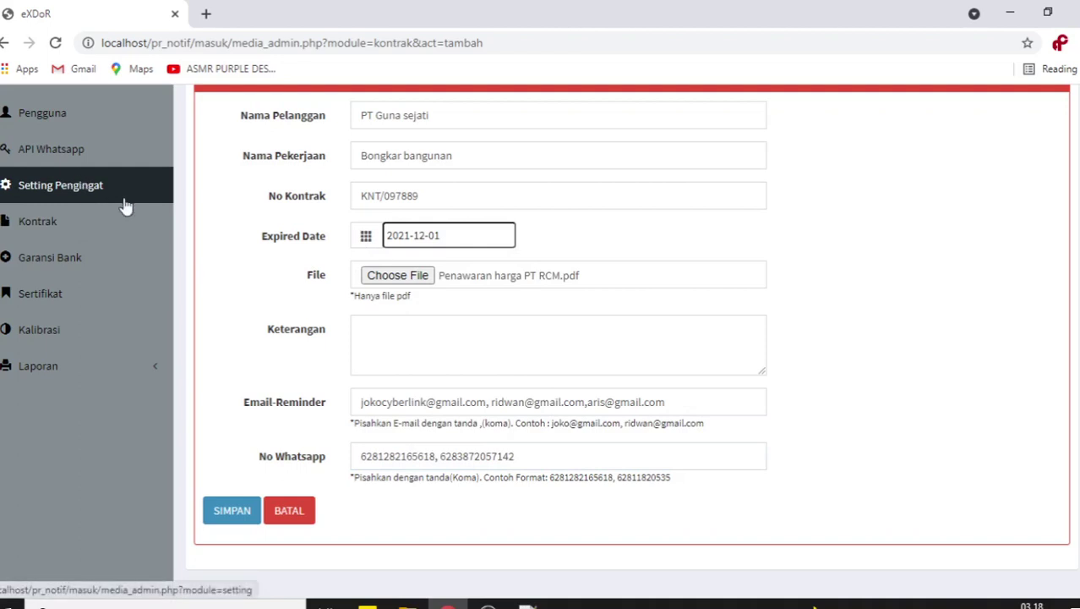
{"action": "left_click", "coordinate": [674, 402]}
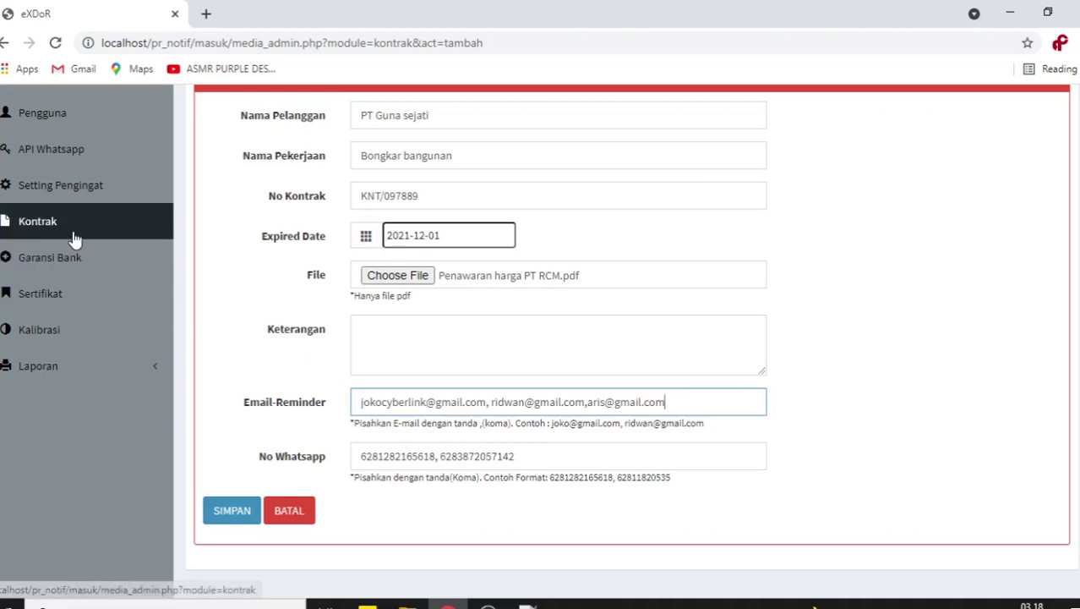
{"action": "left_click", "coordinate": [895, 409]}
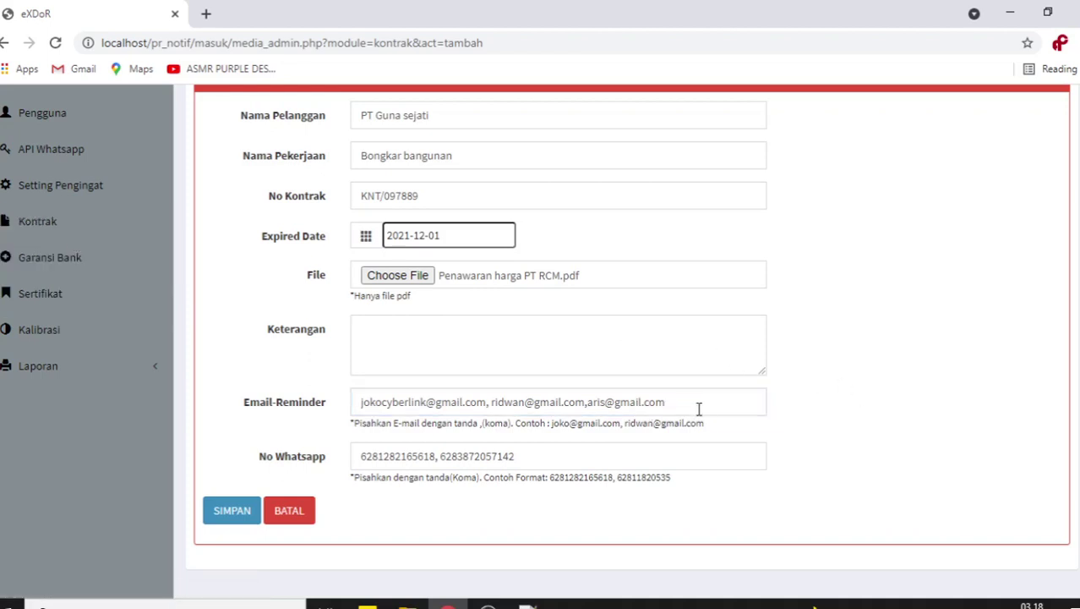
{"action": "left_click_drag", "start_coordinate": [686, 407], "coordinate": [559, 406]}
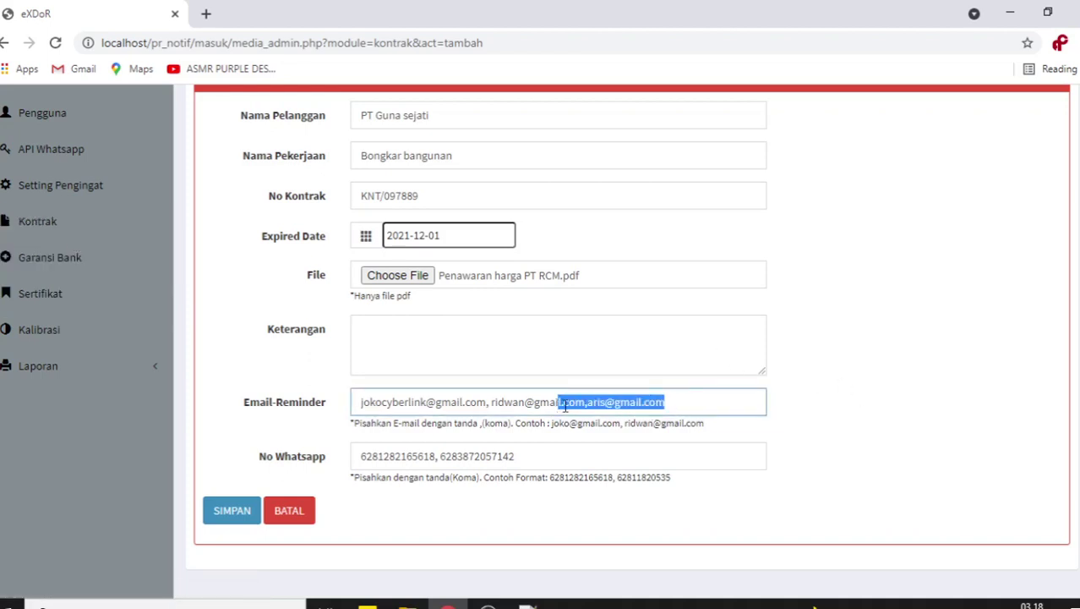
{"action": "left_click", "coordinate": [675, 405]}
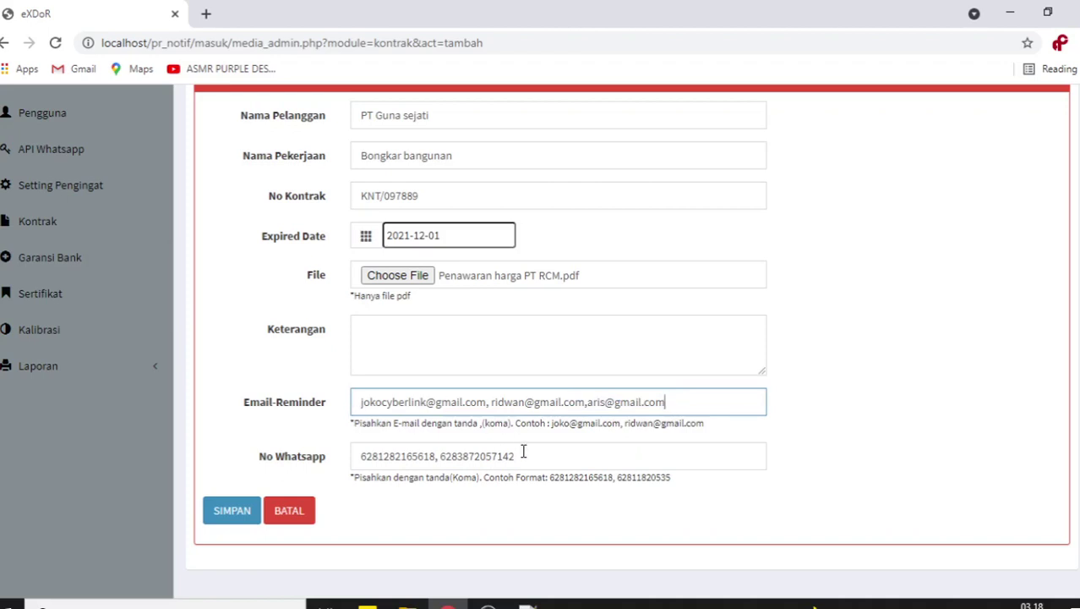
{"action": "left_click_drag", "start_coordinate": [524, 453], "coordinate": [382, 458]}
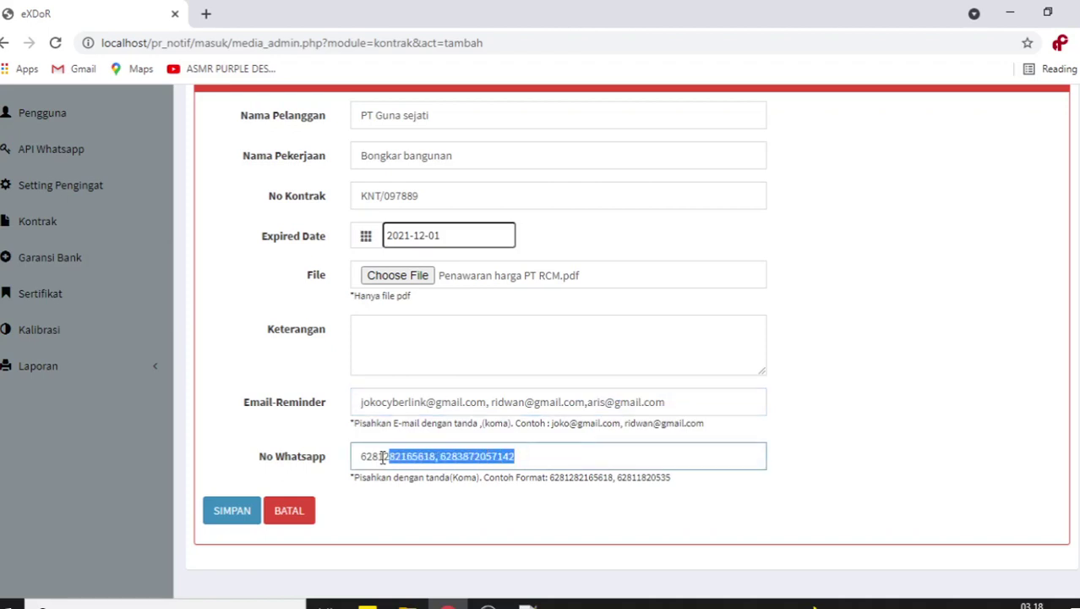
{"action": "left_click", "coordinate": [253, 437]}
{"action": "left_click", "coordinate": [694, 404]}
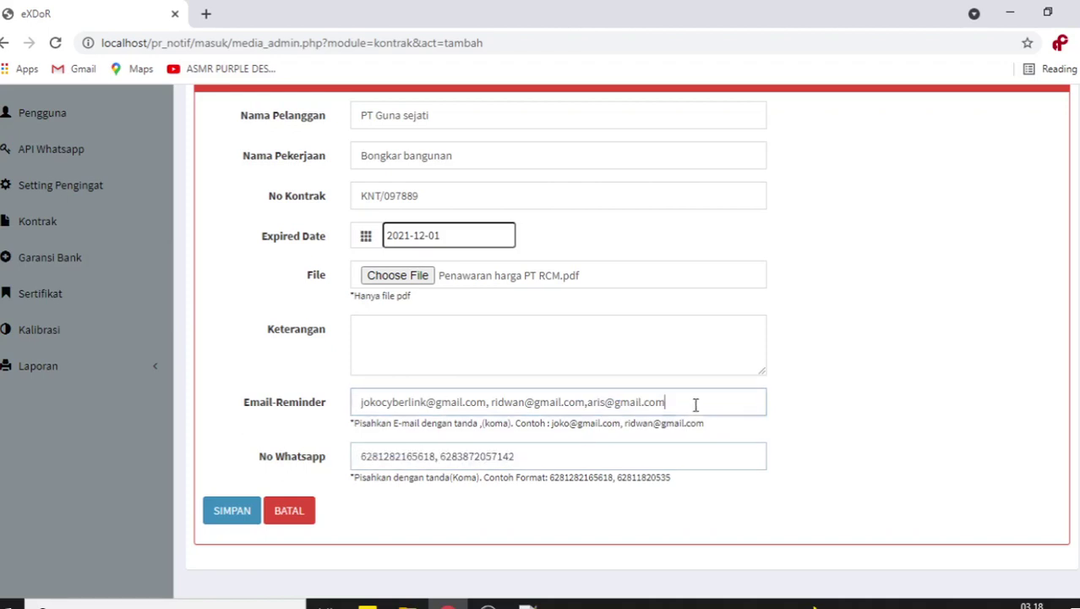
- Save the new contract and highlight its row in the Data Kontrak list
{"action": "left_click", "coordinate": [232, 509]}
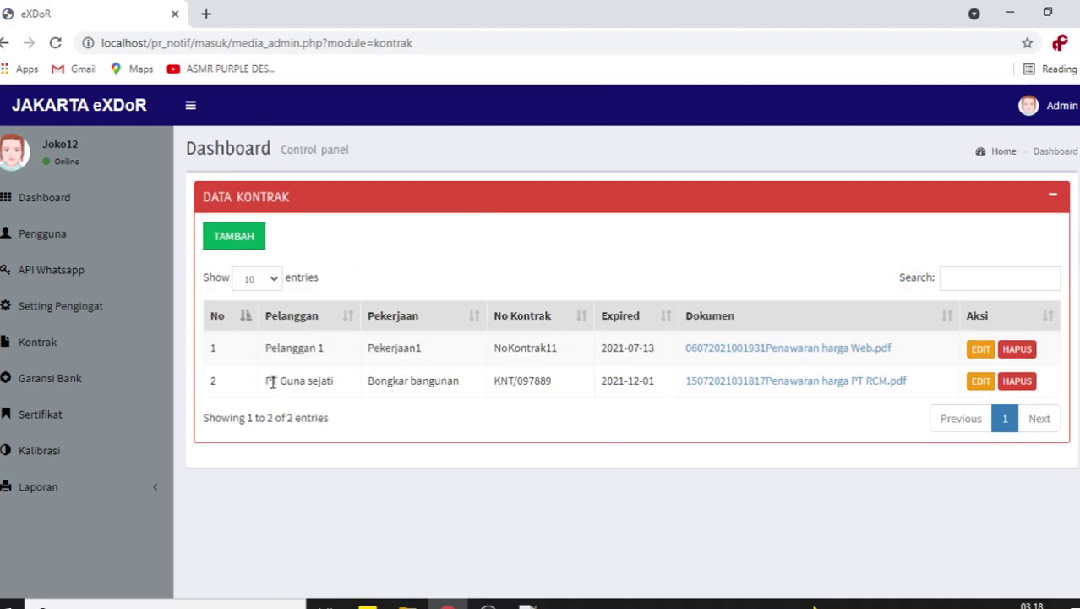
{"action": "left_click_drag", "start_coordinate": [270, 381], "coordinate": [571, 379]}
{"action": "left_click", "coordinate": [593, 444]}
- View the PT Guna sejati contract PDF in a new tab, then close it
{"action": "left_click", "coordinate": [715, 382]}
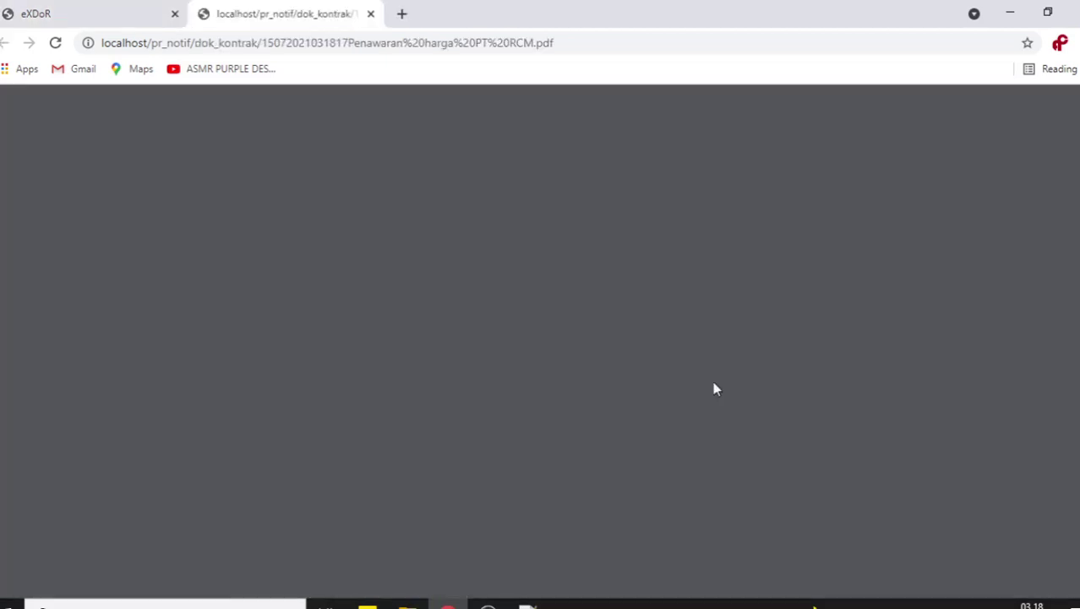
{"action": "scroll", "coordinate": [715, 387], "scroll_direction": "down", "scroll_amount": 5}
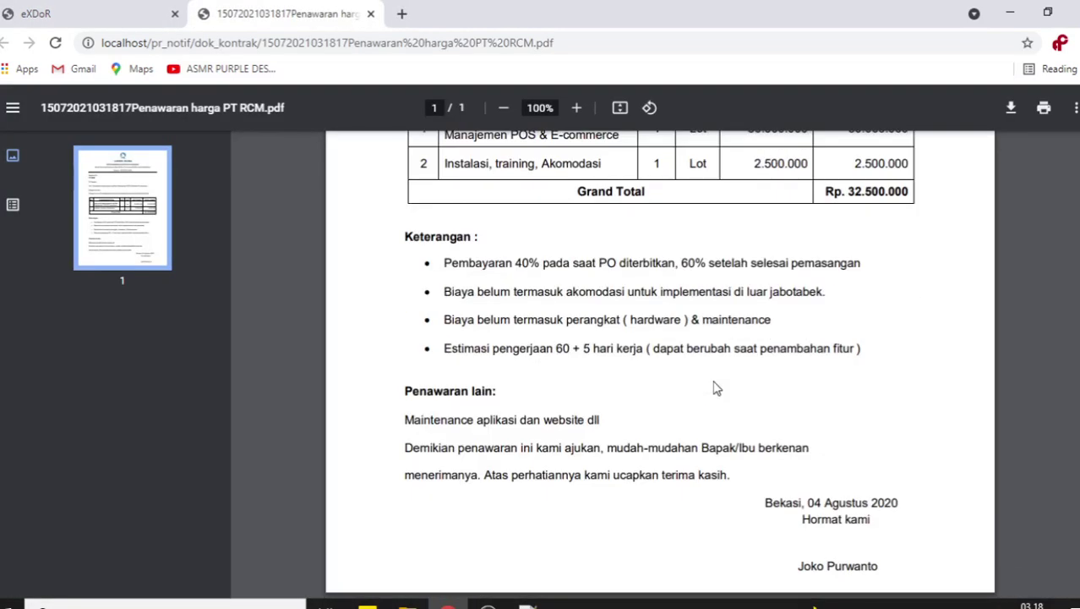
{"action": "left_click", "coordinate": [371, 14]}
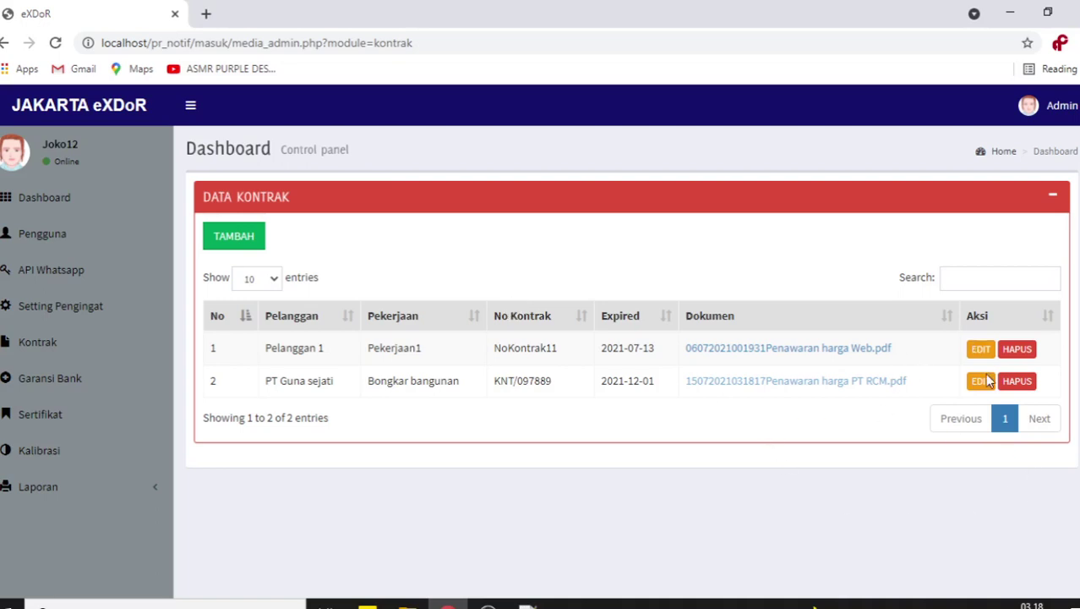
- Append 123 to row 2's customer name, making it 'PT Guna sejati 123', and save
{"action": "left_click", "coordinate": [981, 381]}
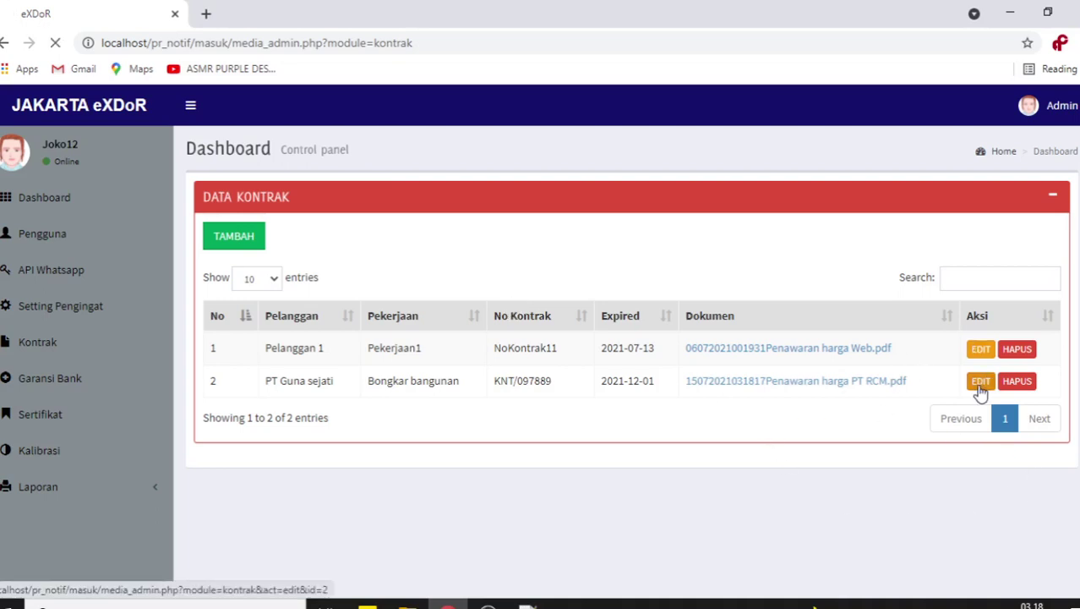
{"action": "scroll", "coordinate": [591, 341], "scroll_direction": "down", "scroll_amount": 2}
{"action": "scroll", "coordinate": [592, 341], "scroll_direction": "up", "scroll_amount": 2}
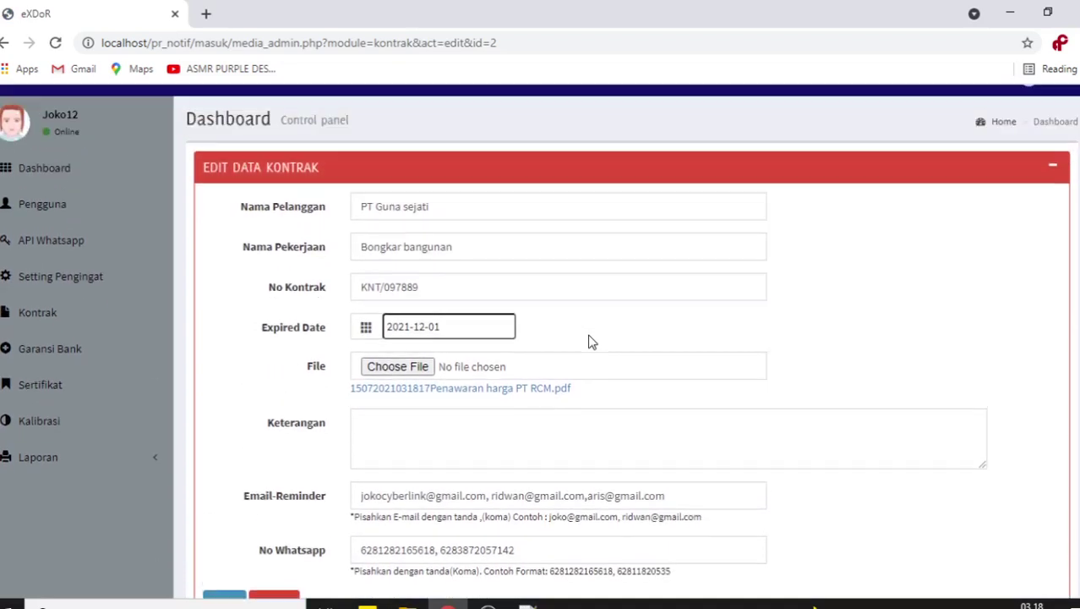
{"action": "left_click", "coordinate": [508, 242]}
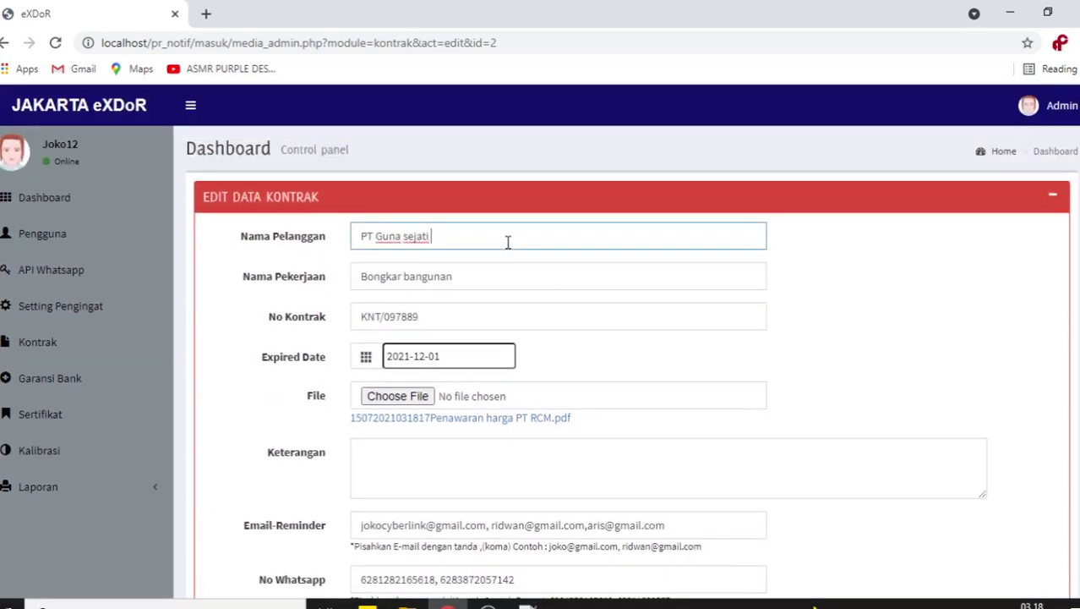
{"action": "type", "text": "123"}
{"action": "scroll", "coordinate": [562, 365], "scroll_direction": "down", "scroll_amount": 2}
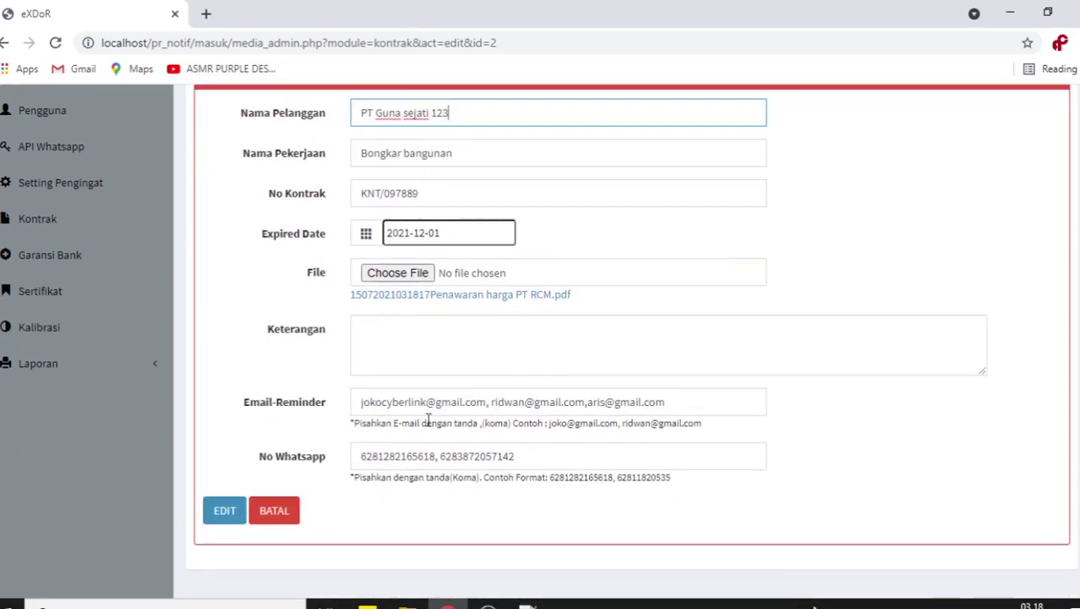
{"action": "left_click", "coordinate": [222, 516]}
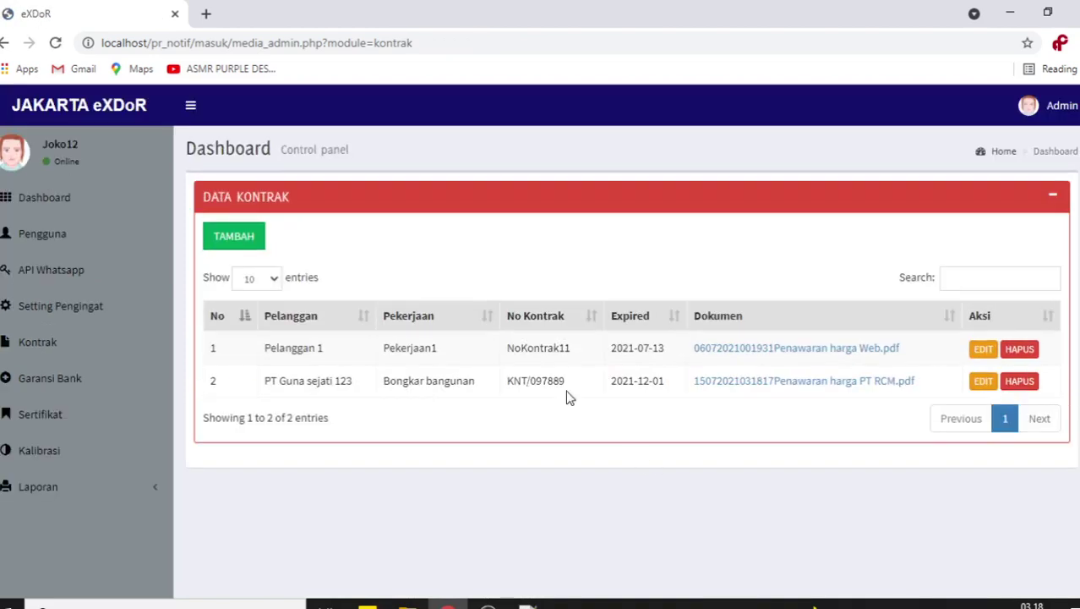
{"action": "left_click_drag", "start_coordinate": [355, 381], "coordinate": [258, 382]}
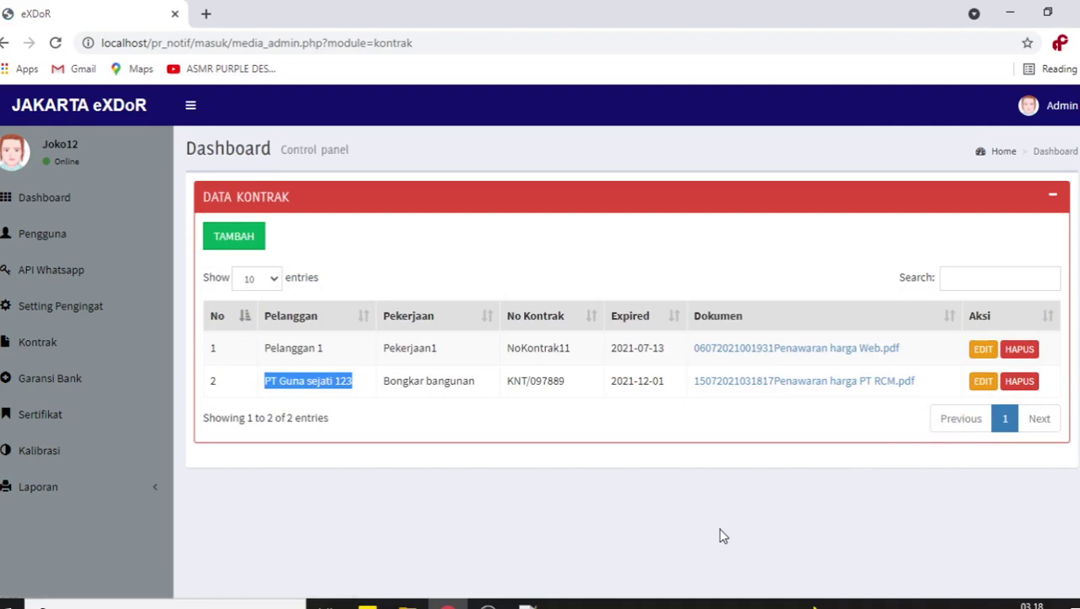
- Browse the bank guarantee, certificate and calibration lists, and sort bank guarantees by Pelanggan
{"action": "left_click", "coordinate": [101, 378]}
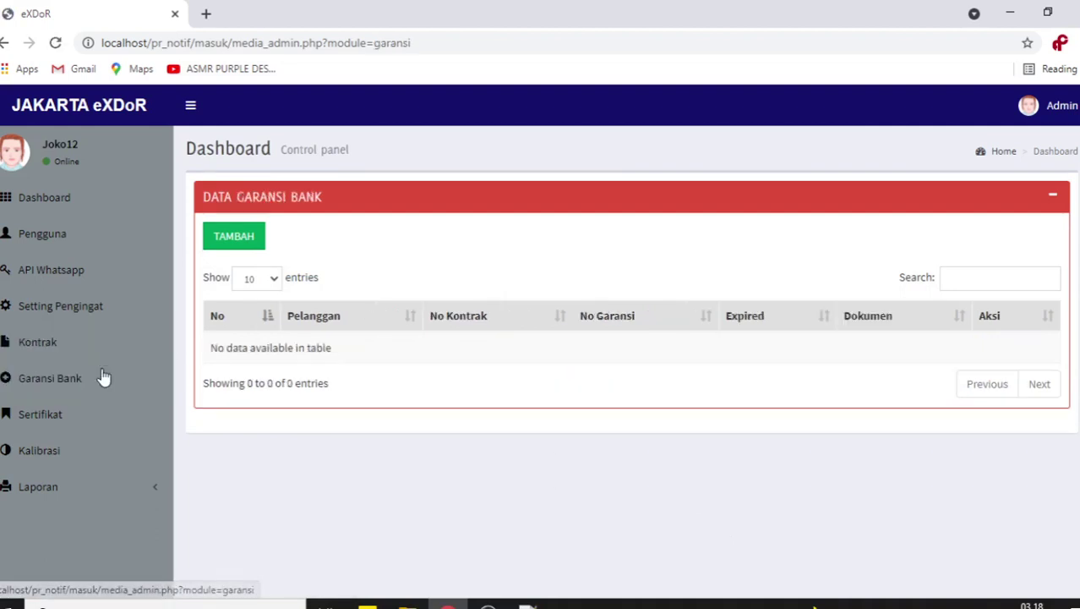
{"action": "left_click", "coordinate": [88, 412]}
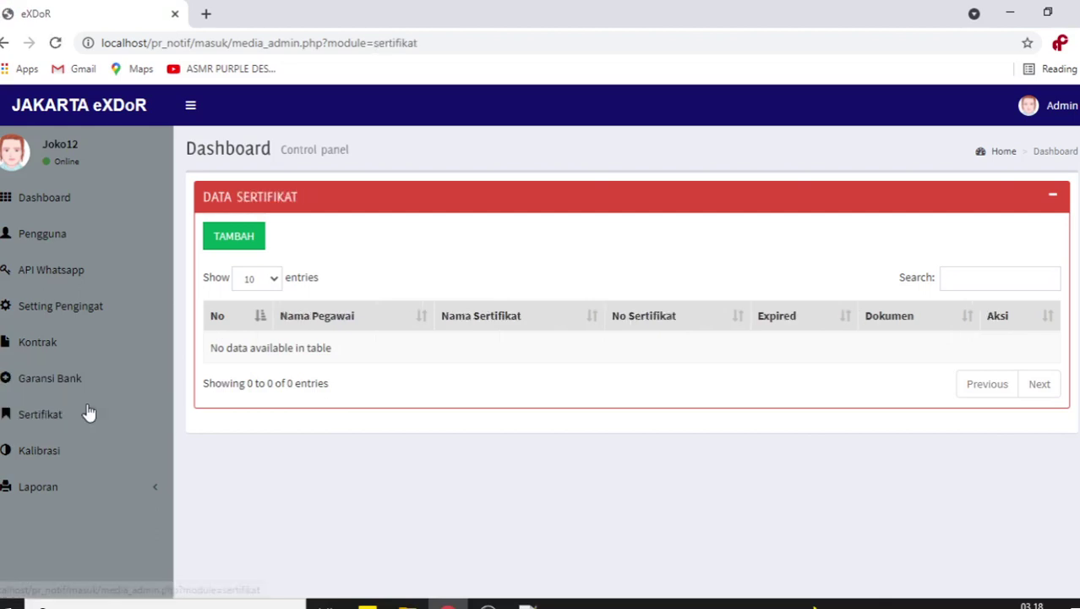
{"action": "left_click", "coordinate": [83, 448]}
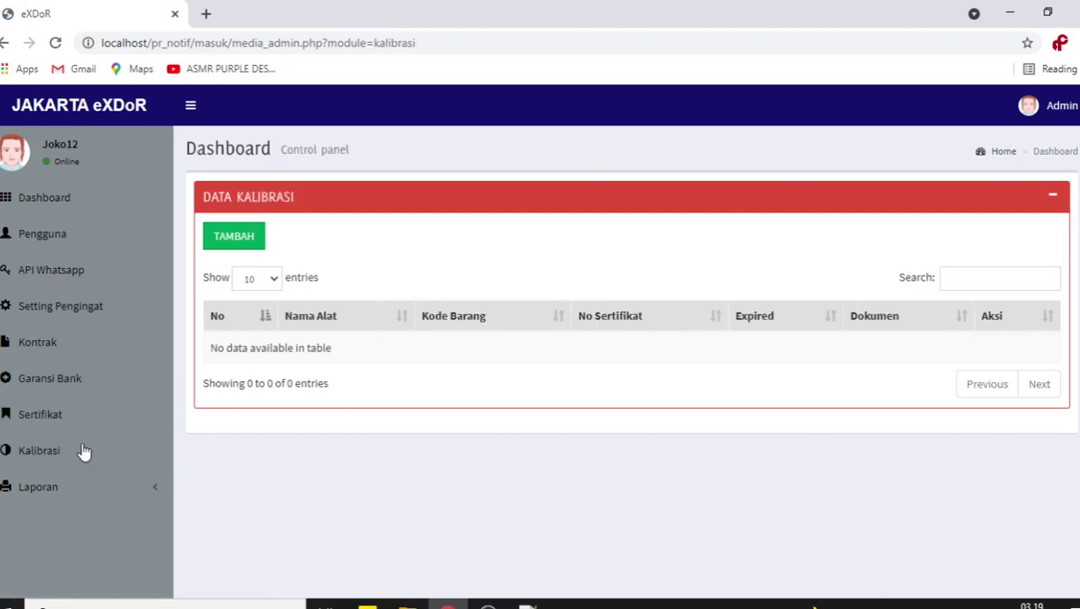
{"action": "left_click", "coordinate": [96, 357]}
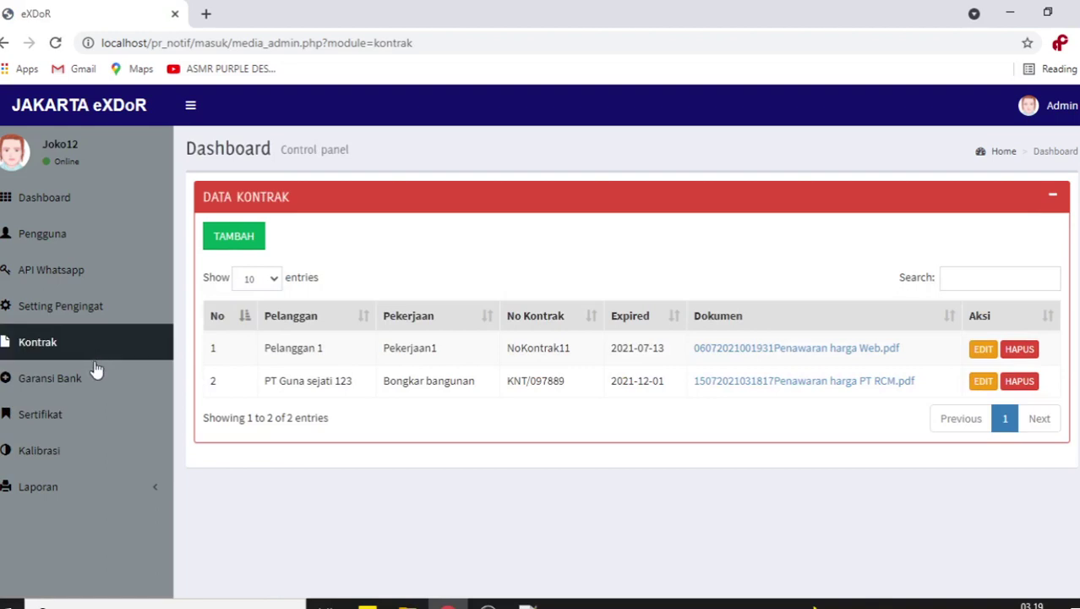
{"action": "left_click", "coordinate": [91, 372]}
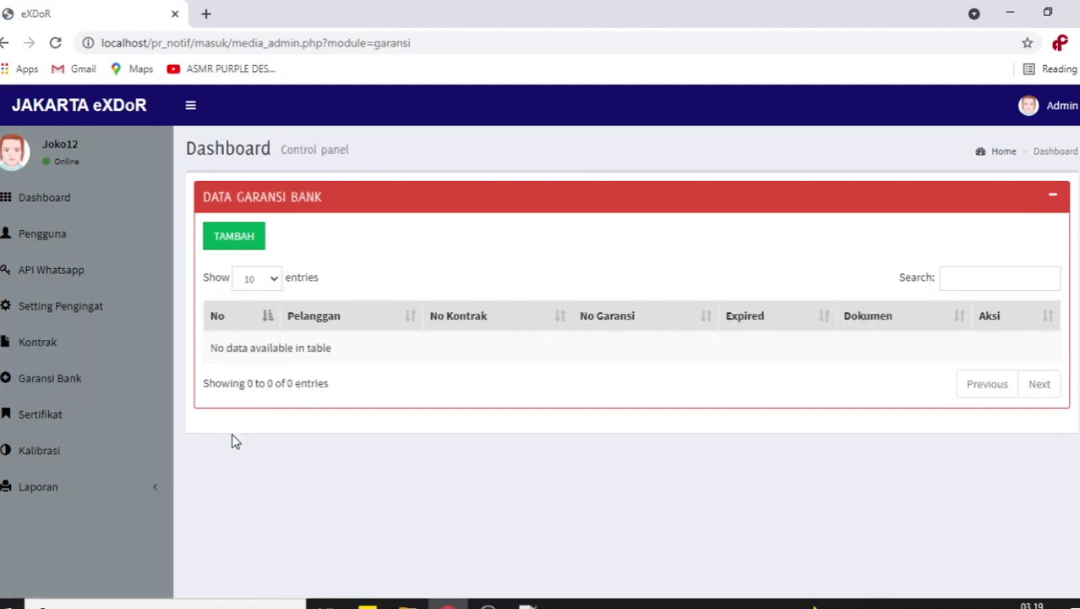
{"action": "left_click", "coordinate": [341, 325]}
- Move through the contract, bank guarantee and certificate lists, ending on Data Kalibrasi
{"action": "left_click", "coordinate": [70, 350]}
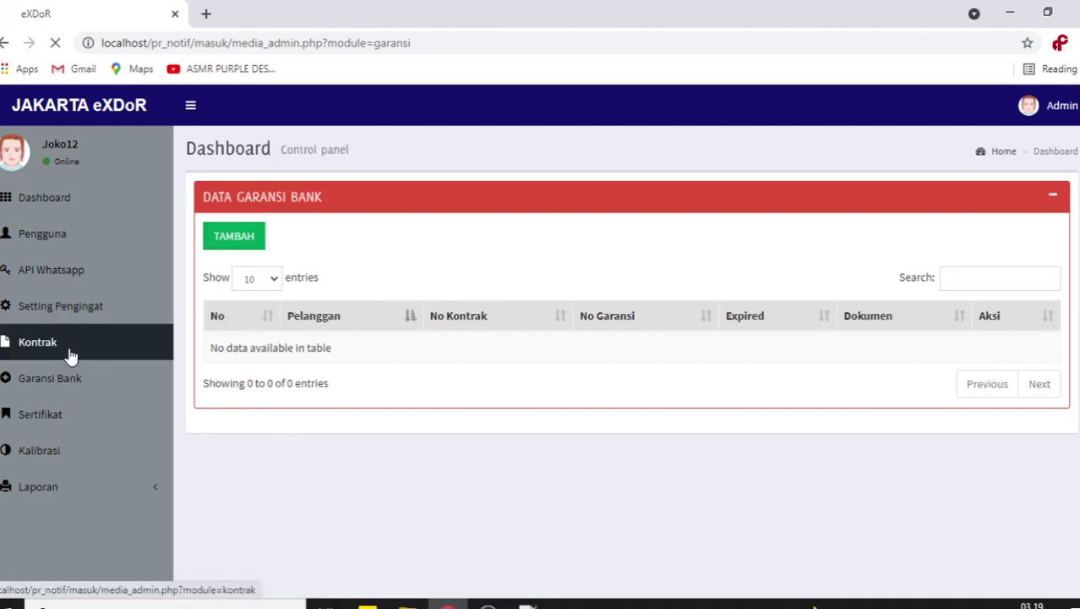
{"action": "left_click", "coordinate": [61, 380]}
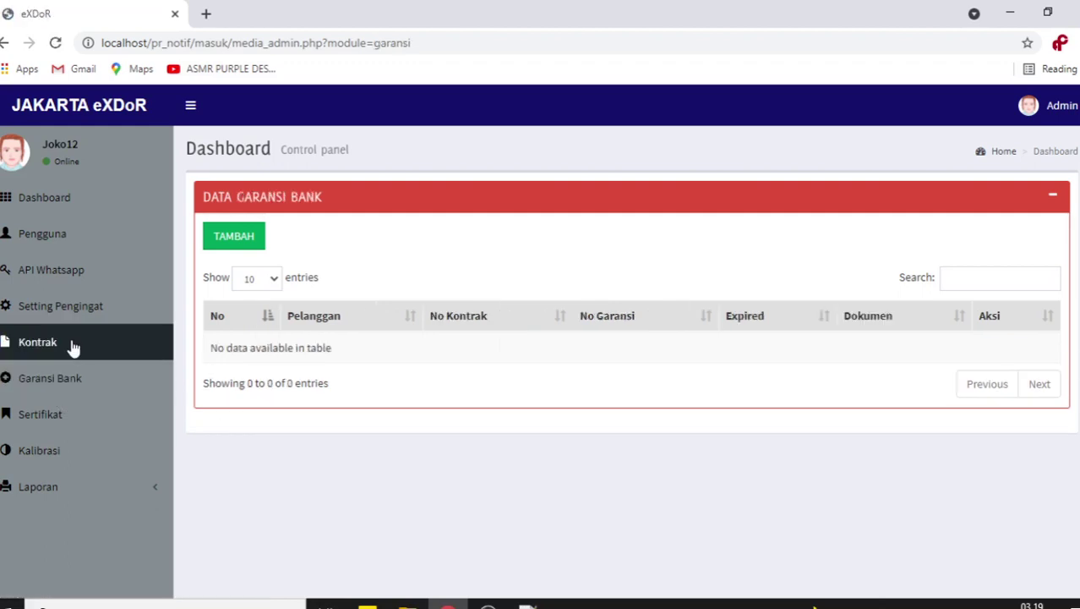
{"action": "left_click", "coordinate": [72, 346]}
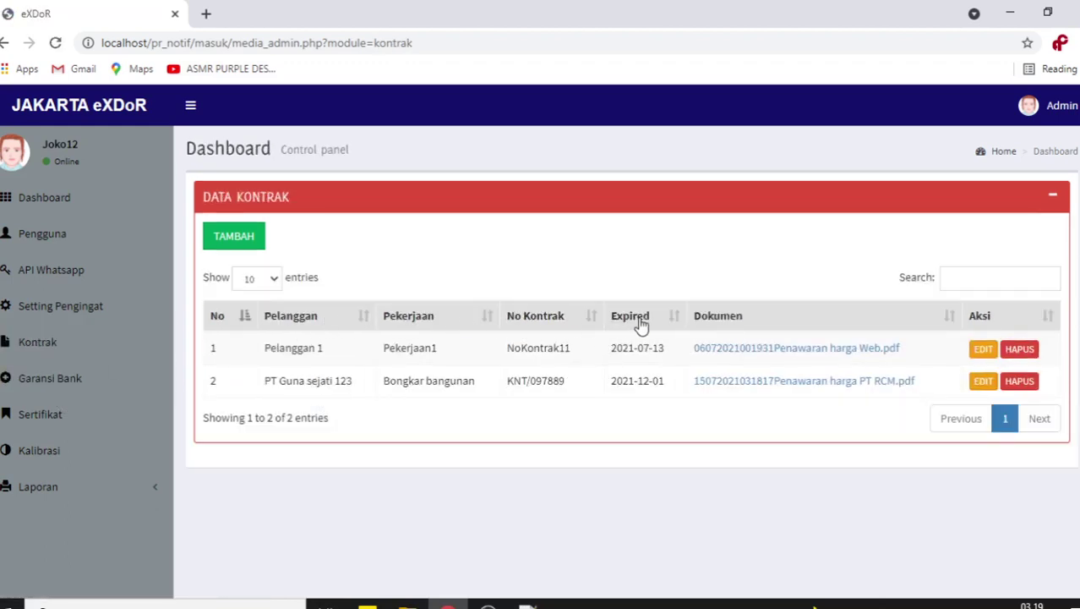
{"action": "left_click", "coordinate": [64, 387]}
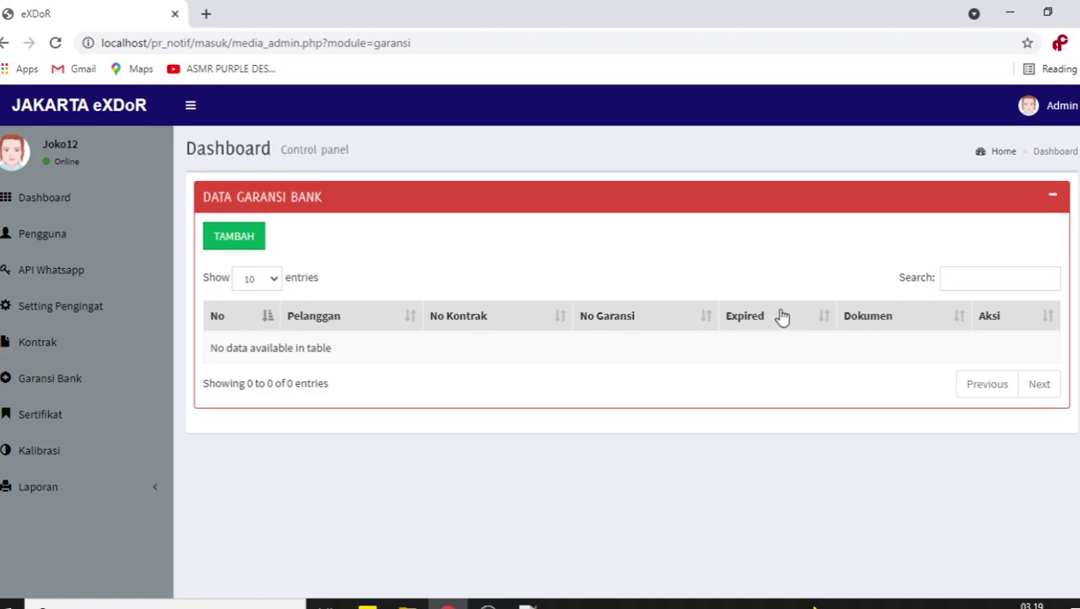
{"action": "left_click", "coordinate": [47, 430]}
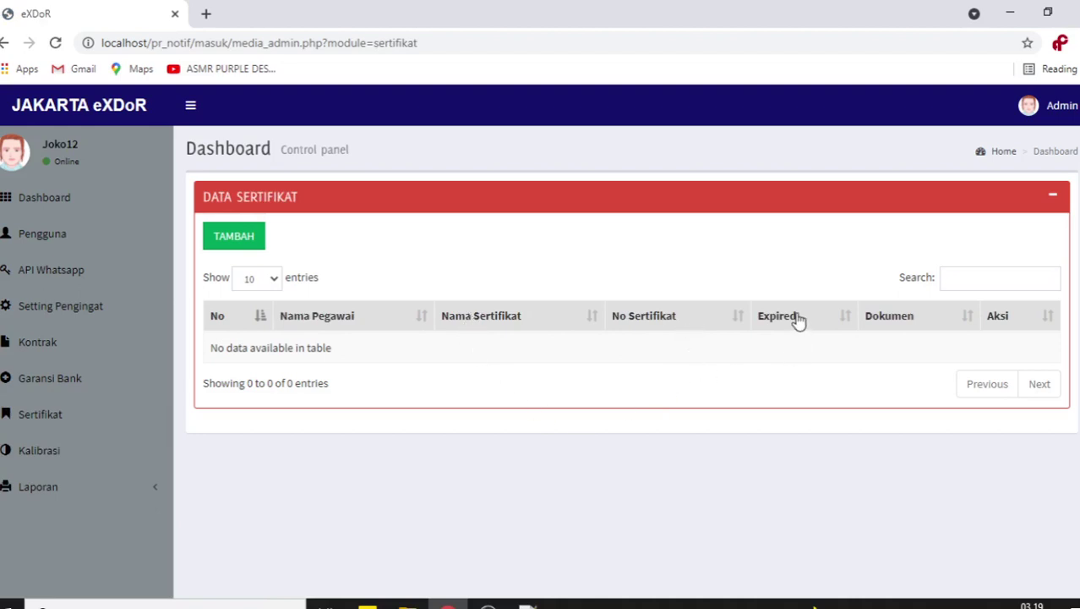
{"action": "left_click", "coordinate": [25, 451]}
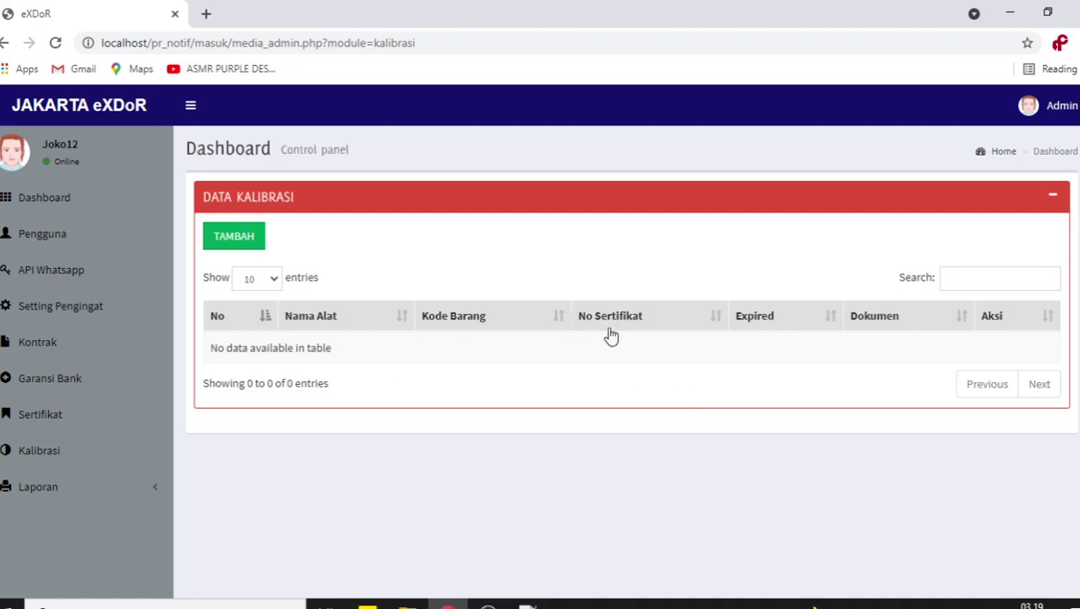
{"action": "left_click", "coordinate": [229, 243]}
{"action": "scroll", "coordinate": [644, 440], "scroll_direction": "down", "scroll_amount": 3}
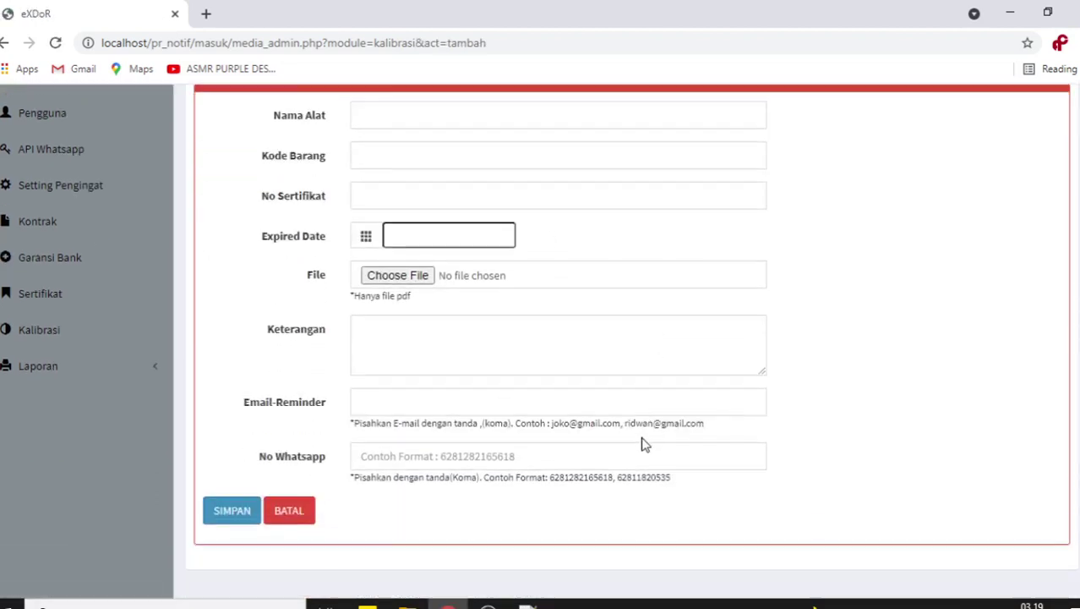
{"action": "left_click", "coordinate": [289, 509]}
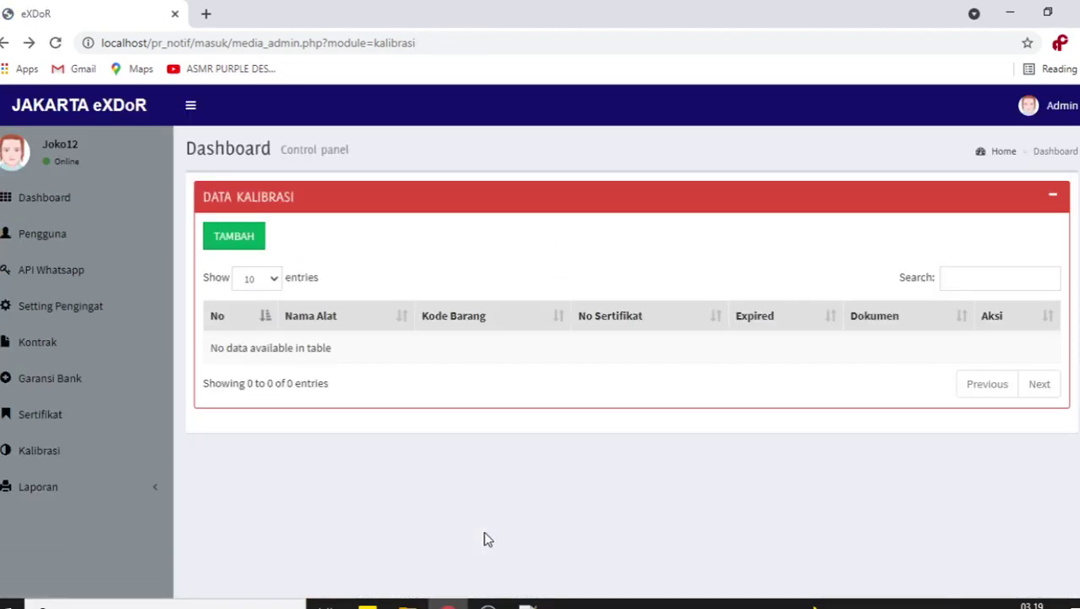
{"action": "scroll", "coordinate": [169, 439], "scroll_direction": "down", "scroll_amount": 1}
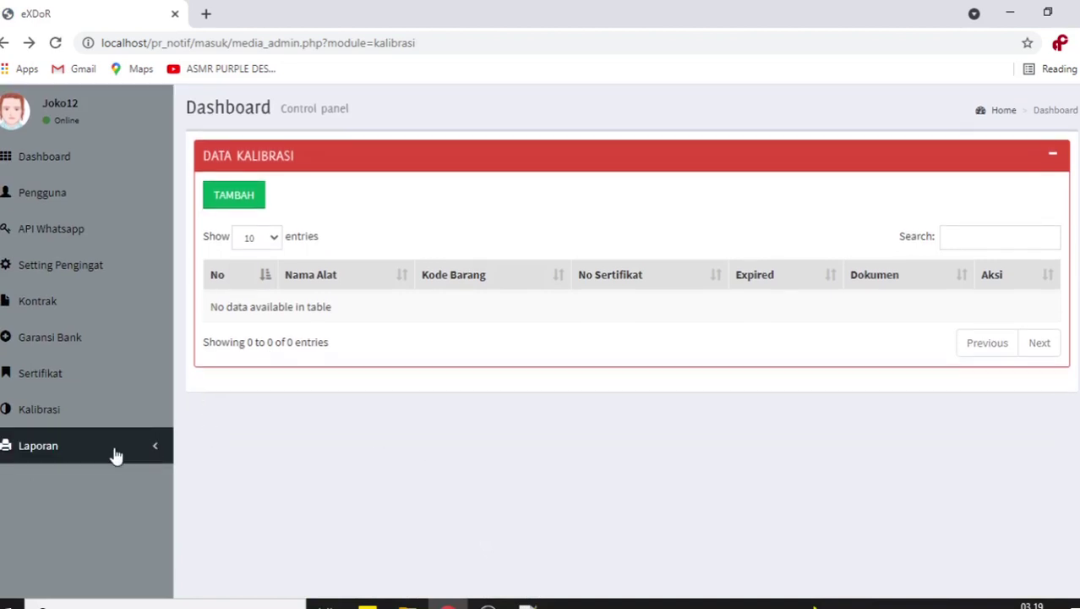
{"action": "left_click", "coordinate": [115, 455]}
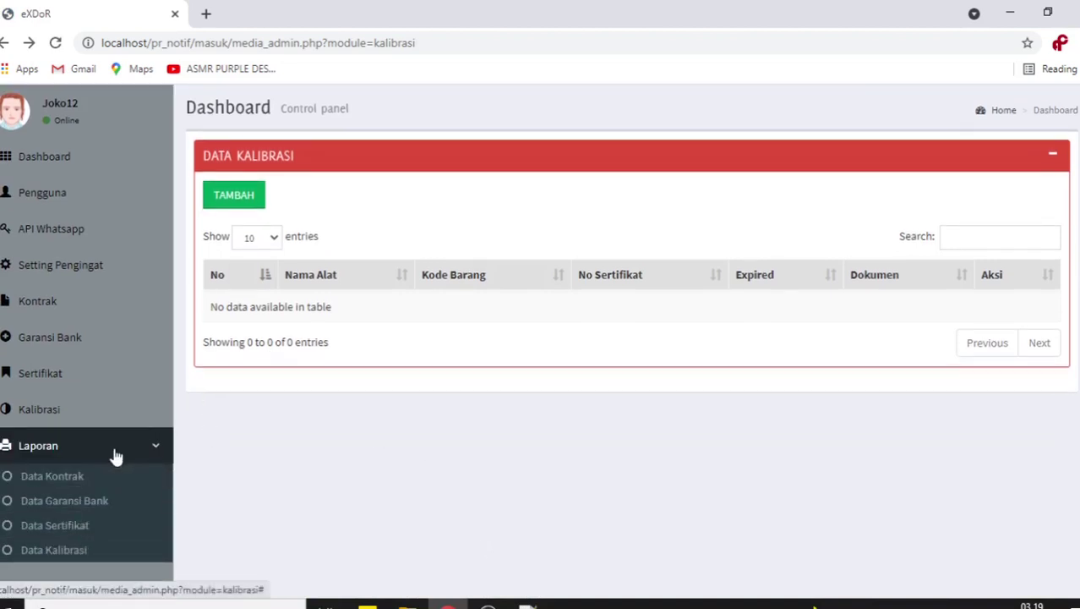
{"action": "left_click", "coordinate": [64, 477]}
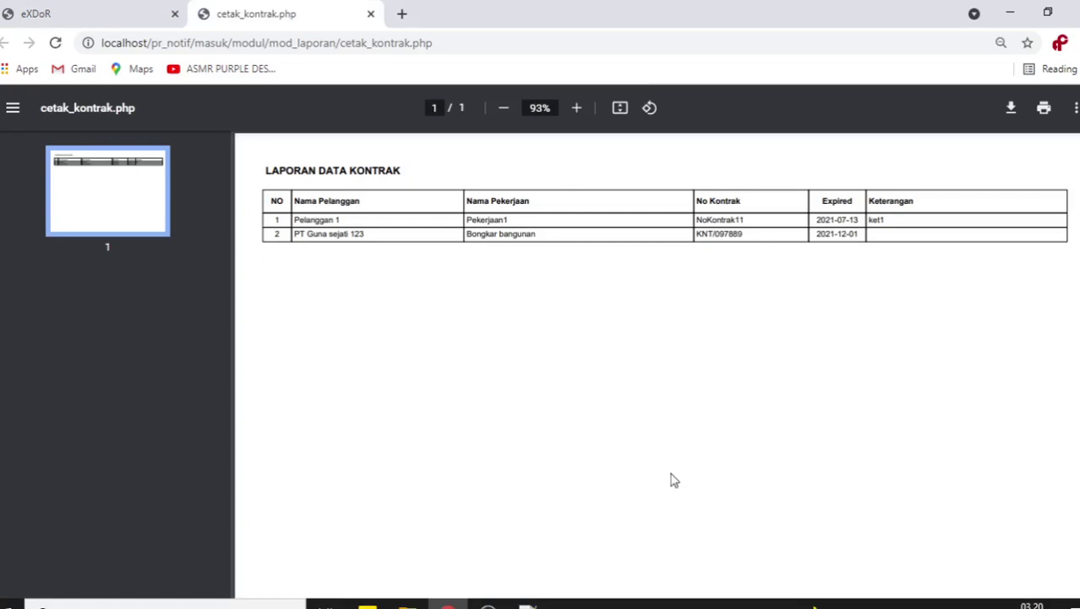
{"action": "left_click", "coordinate": [371, 15]}
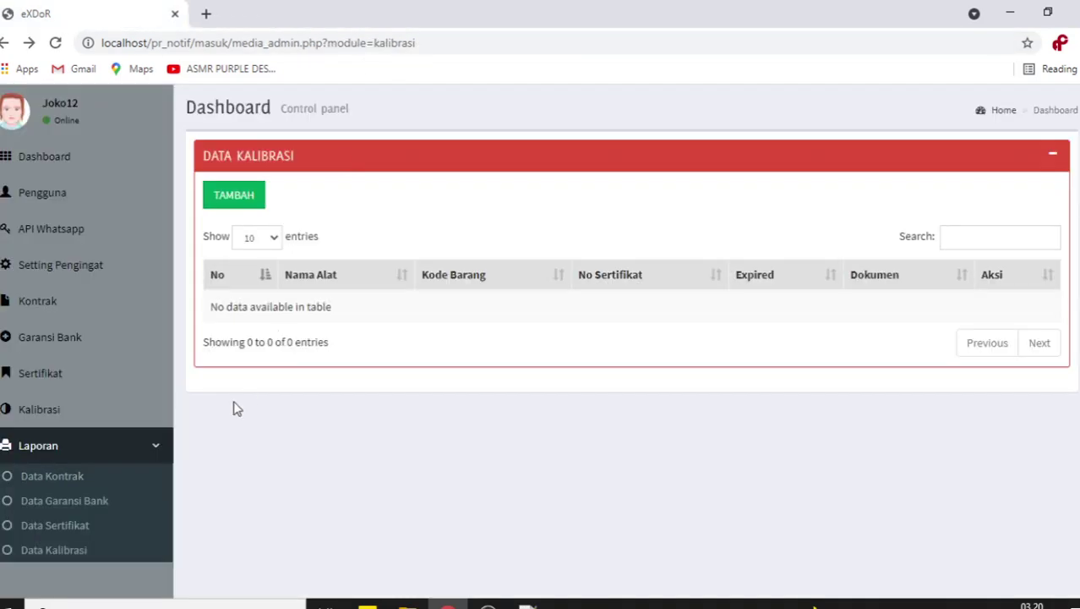
{"action": "left_click", "coordinate": [169, 444]}
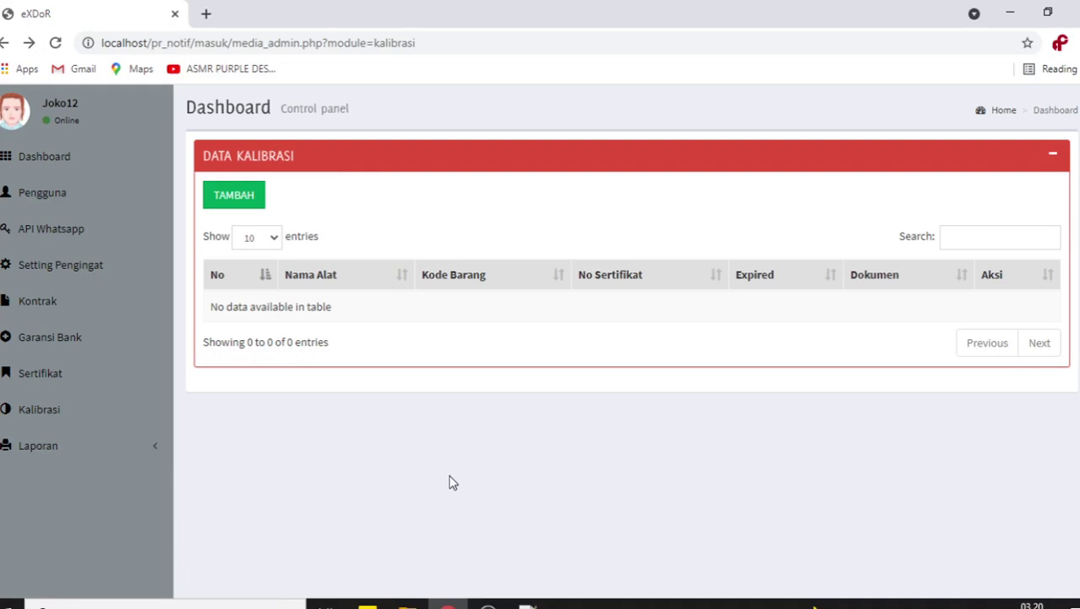
{"action": "scroll", "coordinate": [453, 483], "scroll_direction": "up", "scroll_amount": 1}
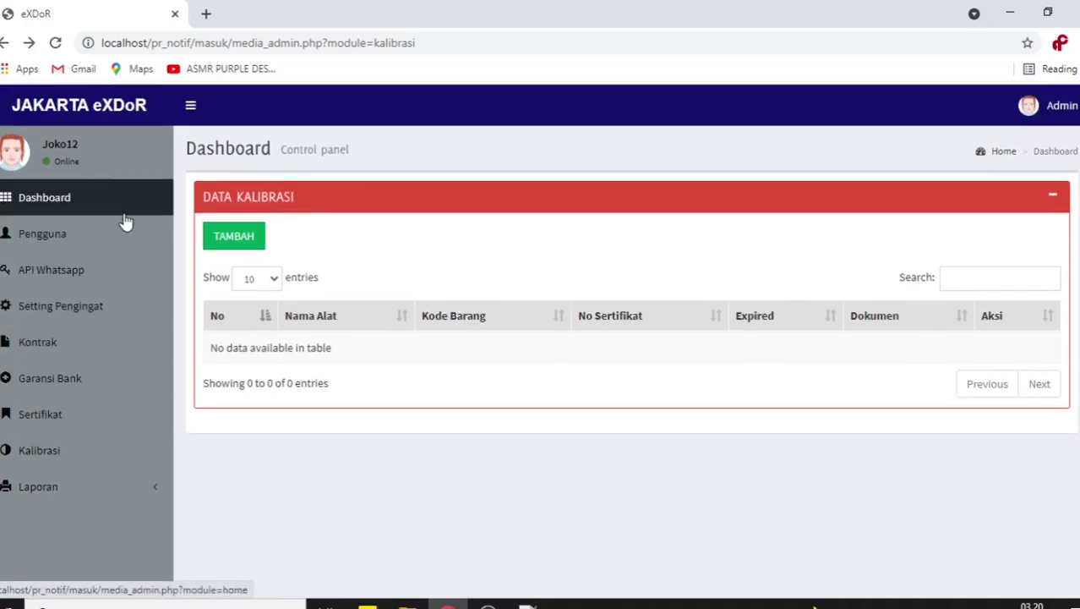
- Open the Setting Token API WhatsApp page showing its stored API token
{"action": "left_click", "coordinate": [117, 277]}
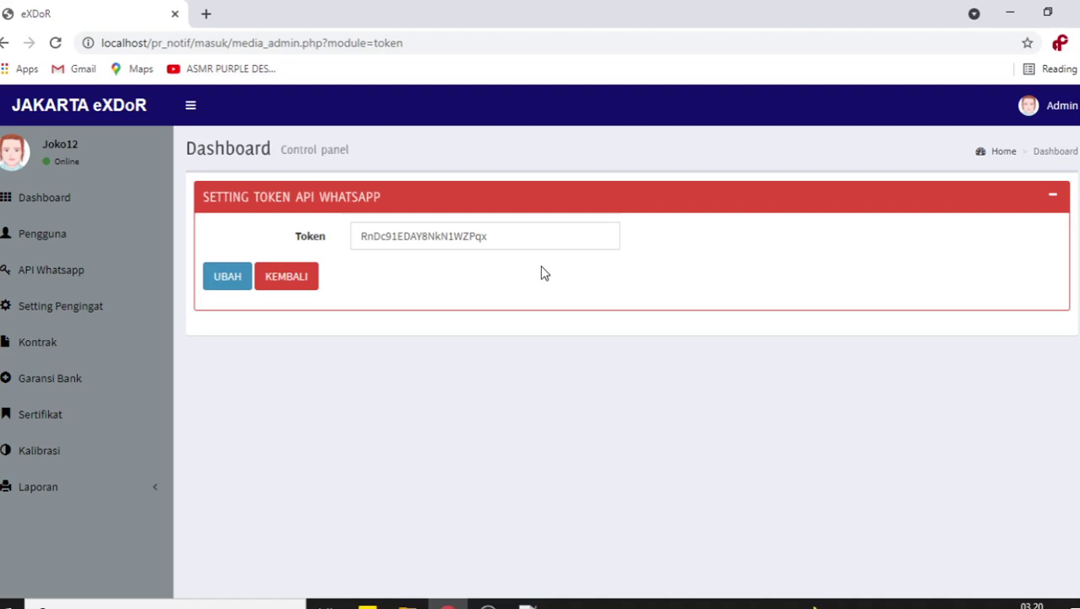
- Select the stored WhatsApp token text several times without editing it, then go to Setting Pengingat
{"action": "left_click", "coordinate": [548, 236]}
{"action": "left_click_drag", "start_coordinate": [502, 238], "coordinate": [330, 249]}
{"action": "left_click", "coordinate": [315, 258]}
{"action": "left_click", "coordinate": [526, 229]}
{"action": "left_click_drag", "start_coordinate": [487, 233], "coordinate": [349, 238]}
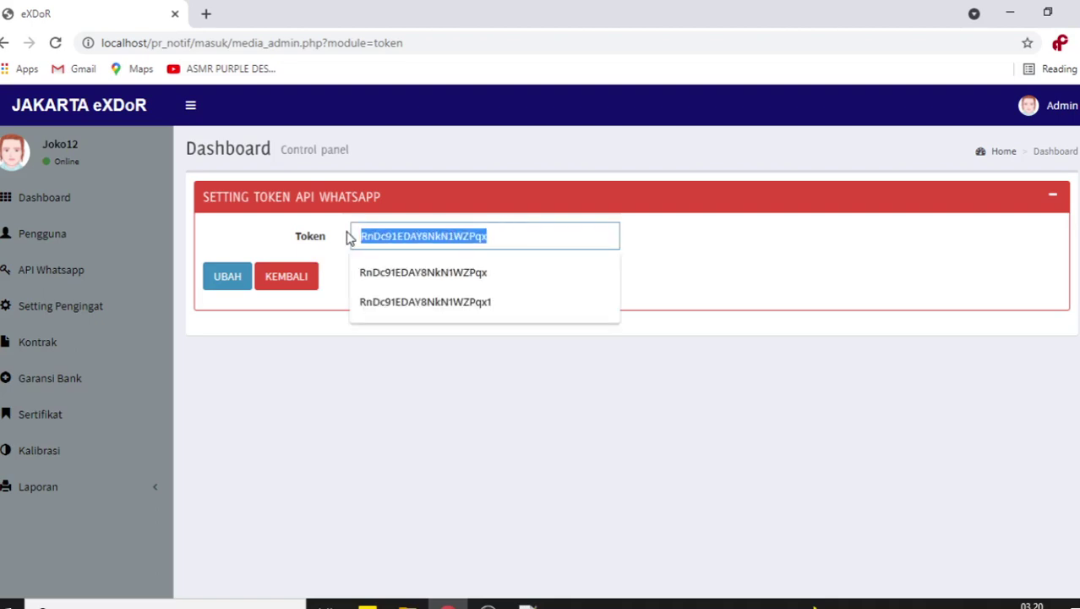
{"action": "left_click", "coordinate": [246, 238]}
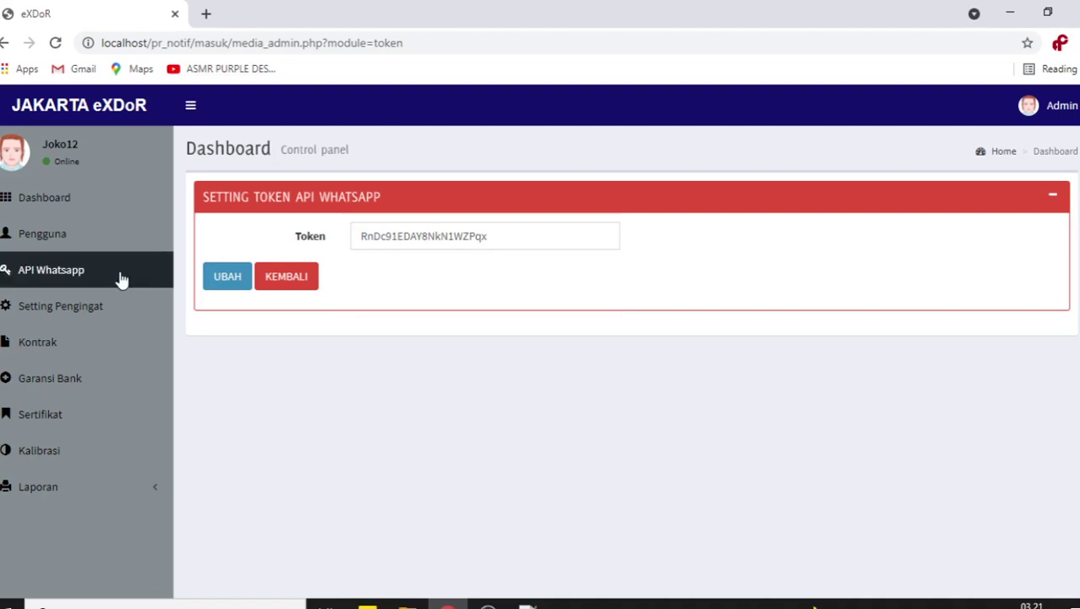
{"action": "left_click", "coordinate": [513, 241]}
{"action": "left_click_drag", "start_coordinate": [511, 241], "coordinate": [350, 238]}
{"action": "left_click", "coordinate": [240, 251]}
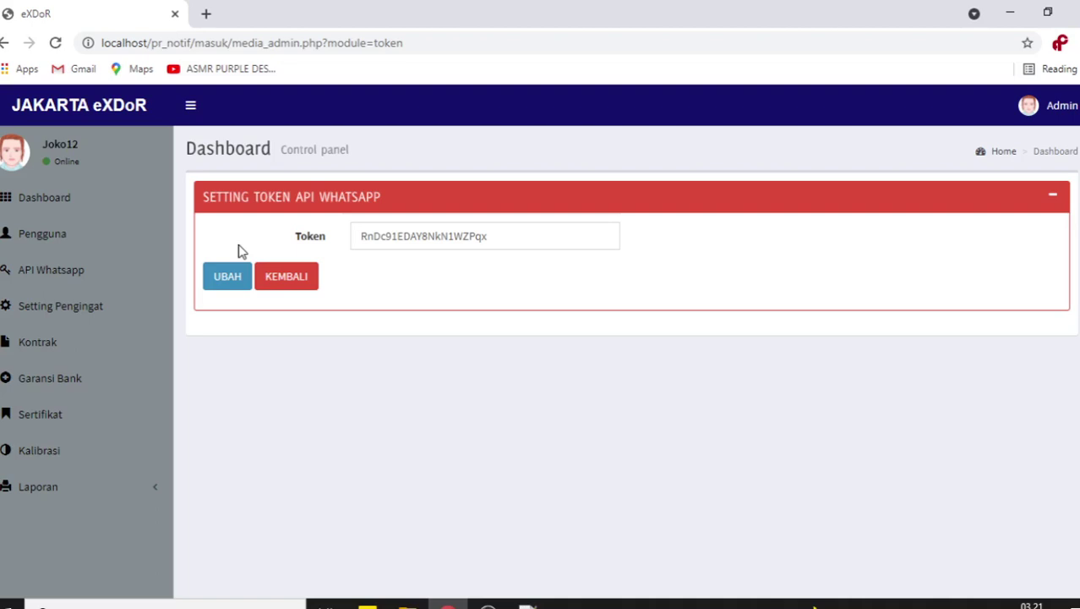
{"action": "left_click_drag", "start_coordinate": [532, 233], "coordinate": [207, 243]}
{"action": "left_click", "coordinate": [210, 245]}
{"action": "left_click", "coordinate": [85, 310]}
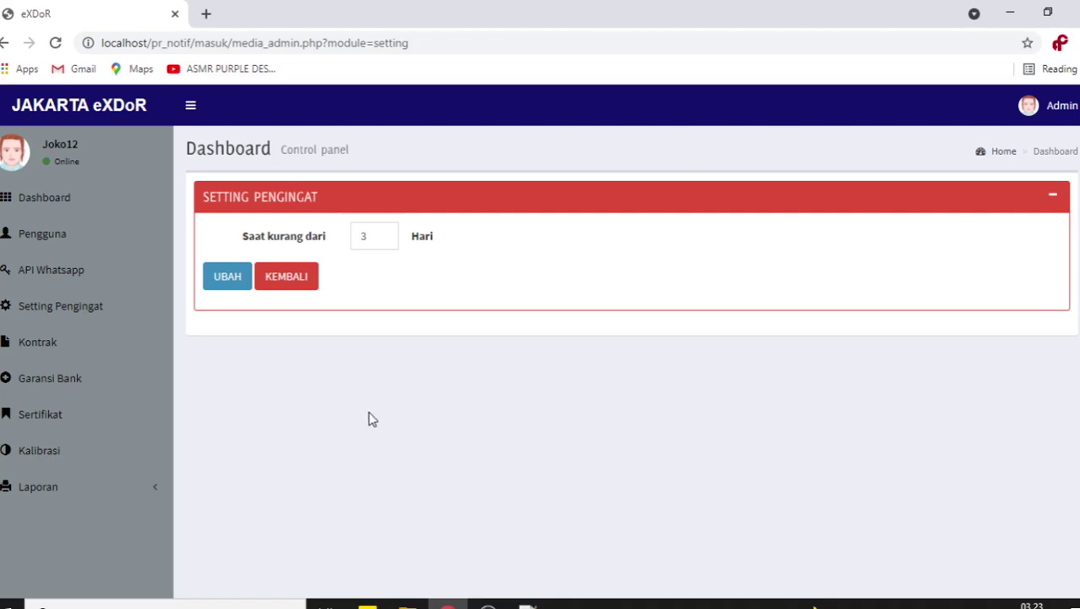
- Start a new user in Pengguna with username 'useradmin', plus its password, full name and phone number
{"action": "left_click", "coordinate": [73, 236]}
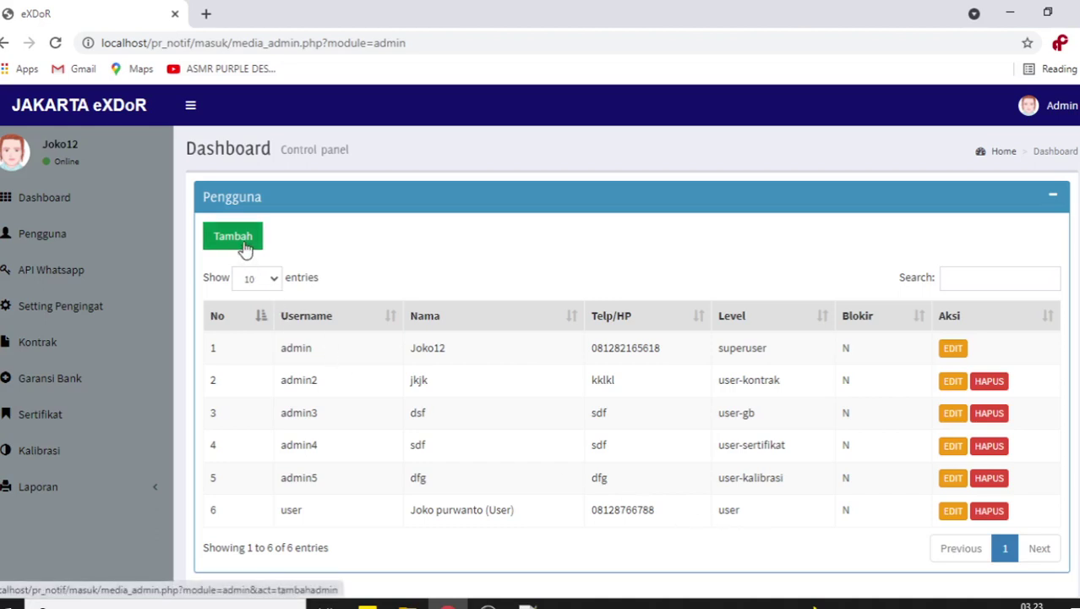
{"action": "left_click", "coordinate": [245, 249]}
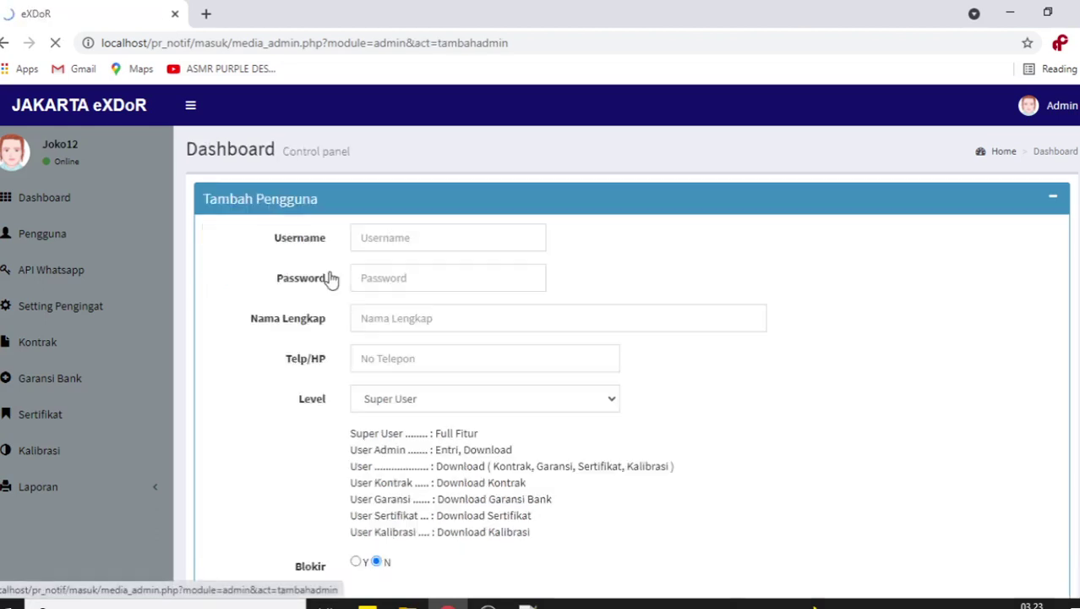
{"action": "left_click", "coordinate": [428, 241]}
{"action": "type", "text": "user"}
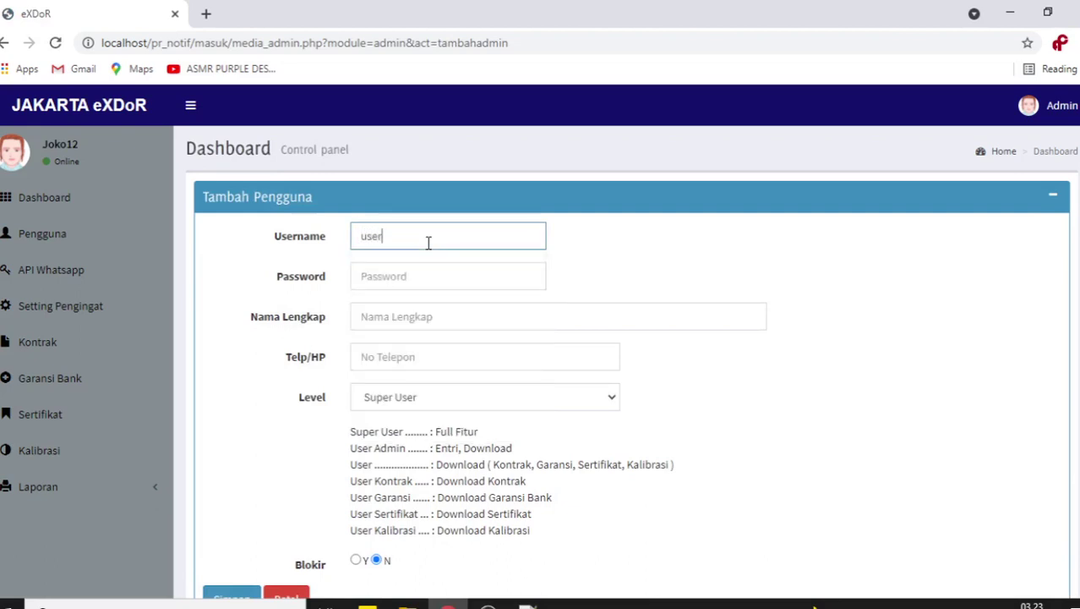
{"action": "type", "text": "admin"}
{"action": "key", "text": "Tab"}
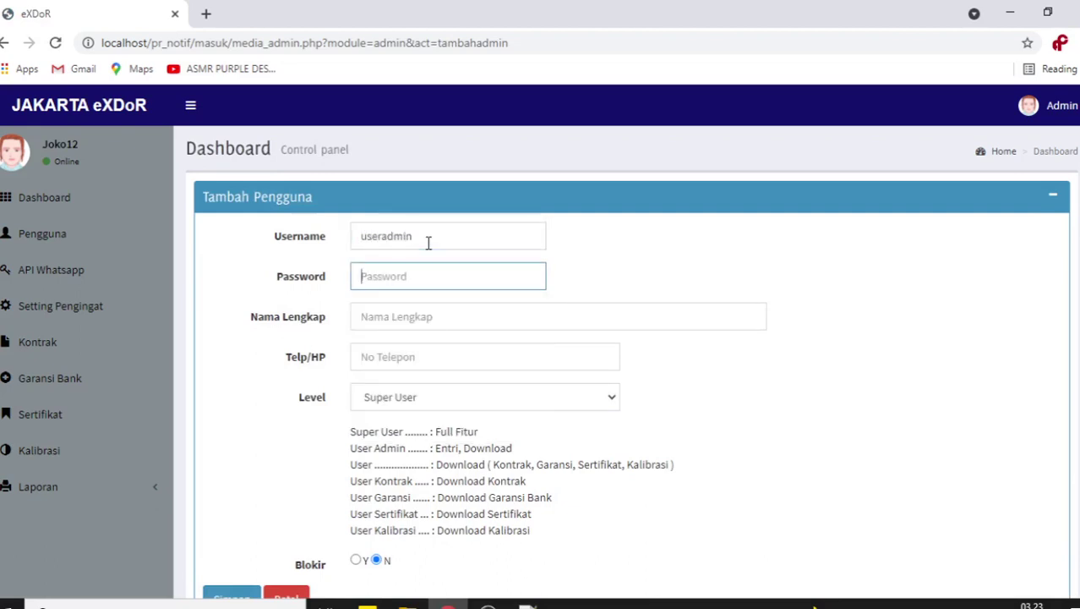
{"action": "type", "text": "admin"}
{"action": "key", "text": "Tab"}
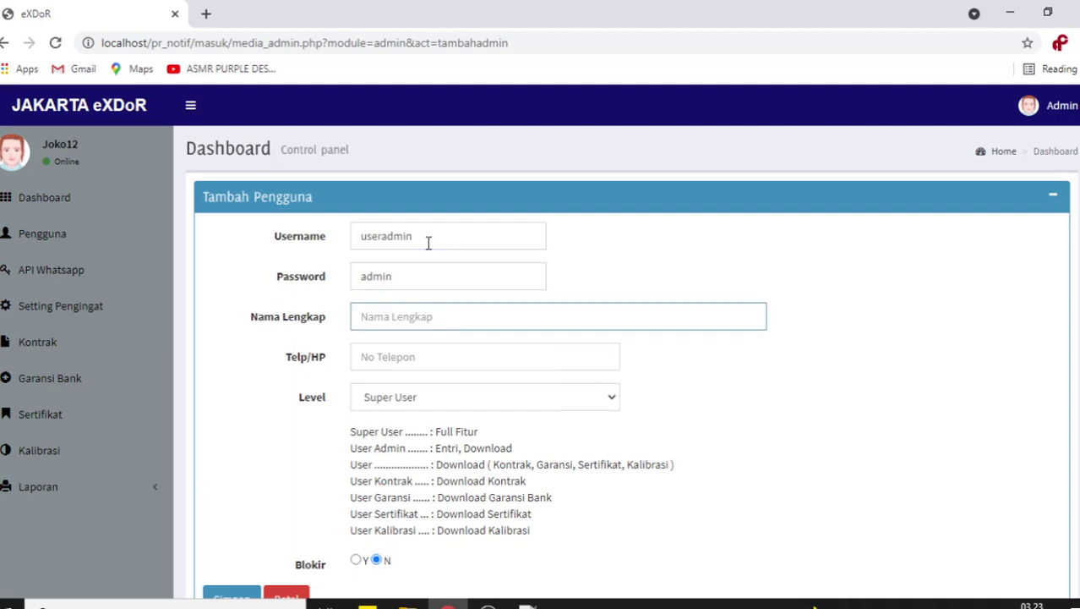
{"action": "type", "text": "useradmin"}
{"action": "key", "text": "Tab"}
{"action": "type", "text": "sdfsdfdsf"}
- Set the new user's level to User Admin and save the account
{"action": "left_click", "coordinate": [515, 402]}
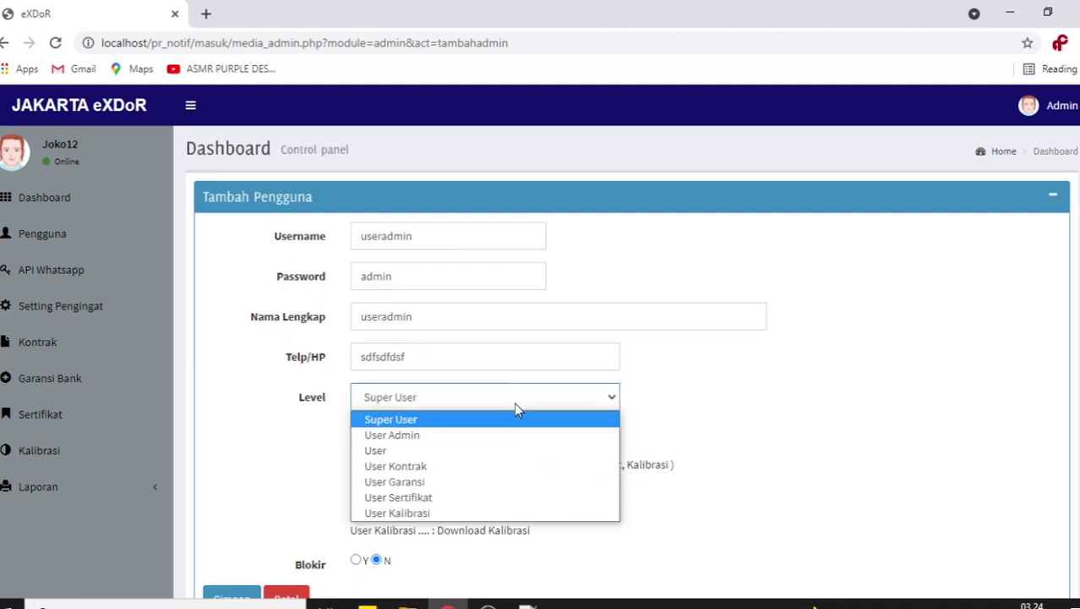
{"action": "left_click", "coordinate": [502, 435]}
{"action": "scroll", "coordinate": [783, 409], "scroll_direction": "down", "scroll_amount": 2}
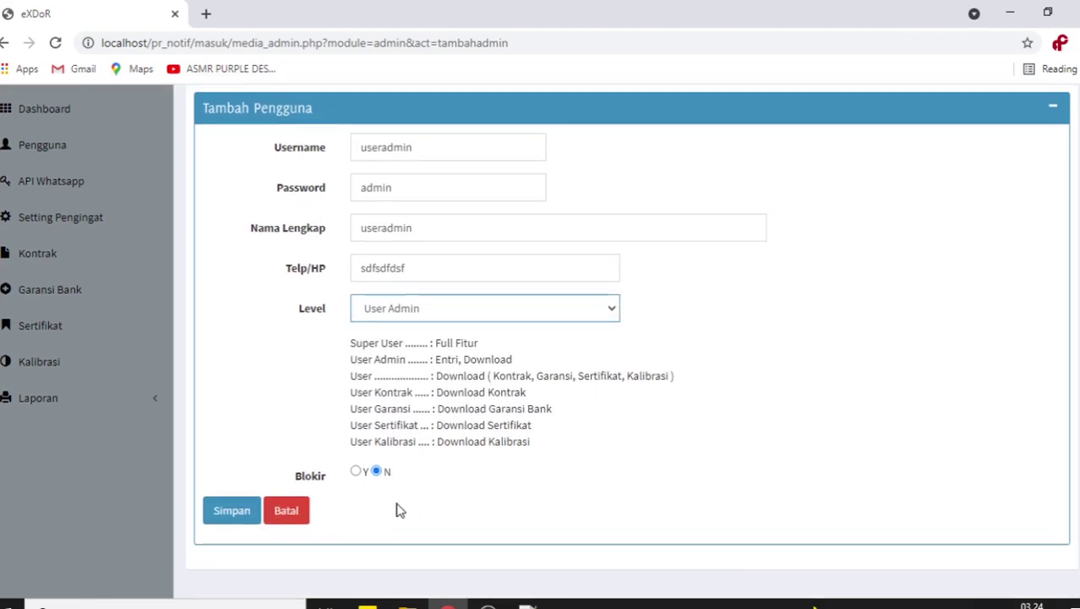
{"action": "left_click", "coordinate": [237, 512]}
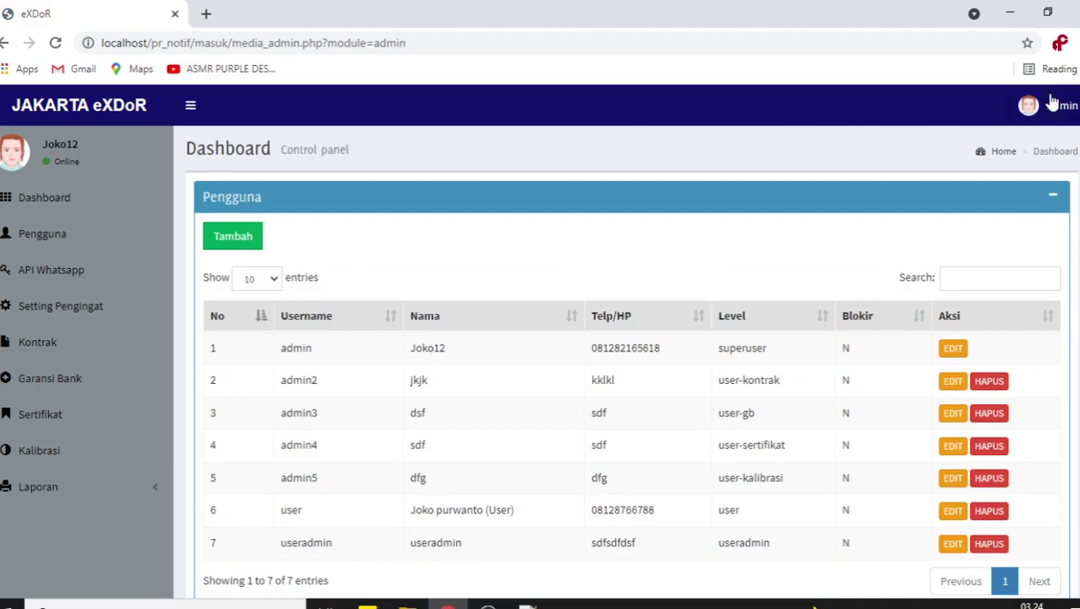
- Sign out of the admin account and log in as the new 'useradmin' user, dismissing Chrome's warning
{"action": "left_click", "coordinate": [1053, 102]}
{"action": "left_click", "coordinate": [1046, 292]}
{"action": "left_click", "coordinate": [506, 333]}
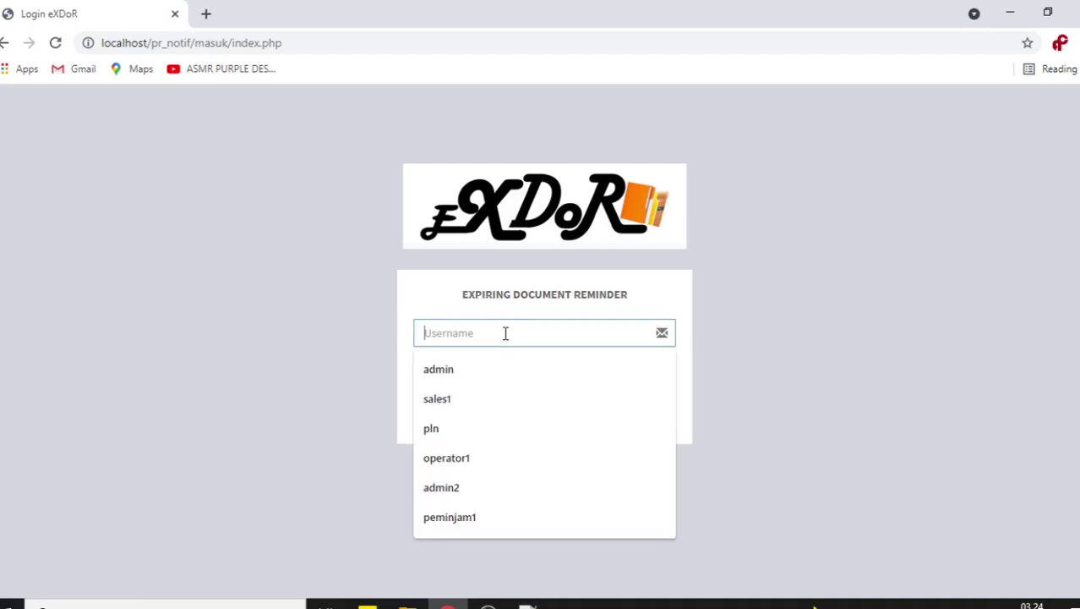
{"action": "type", "text": "useradmi"}
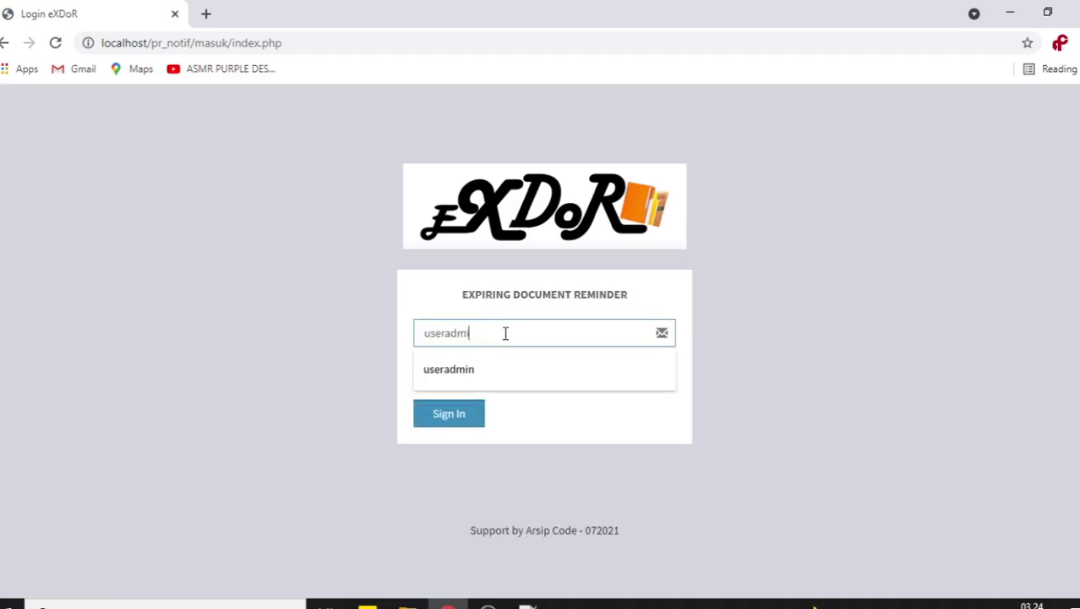
{"action": "type", "text": "n"}
{"action": "key", "text": "Tab"}
{"action": "type", "text": "admin"}
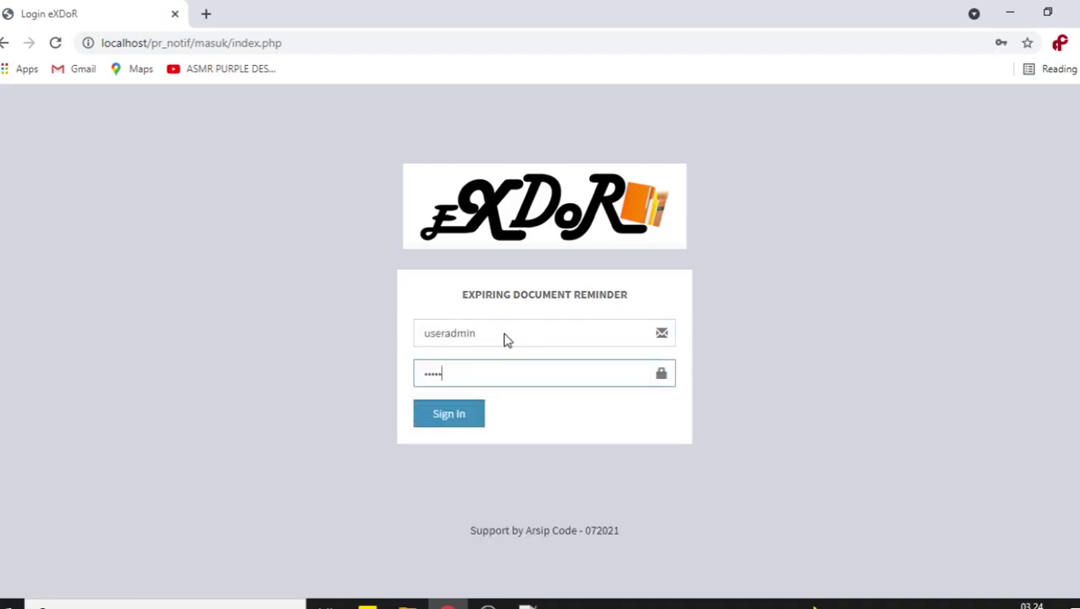
{"action": "key", "text": "Return"}
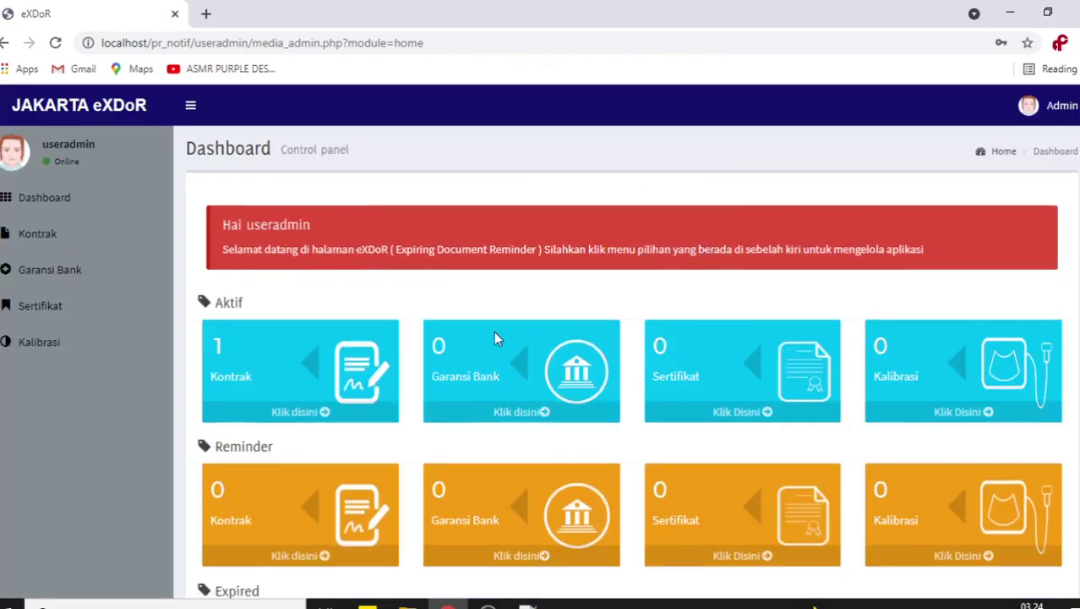
{"action": "left_click", "coordinate": [702, 264]}
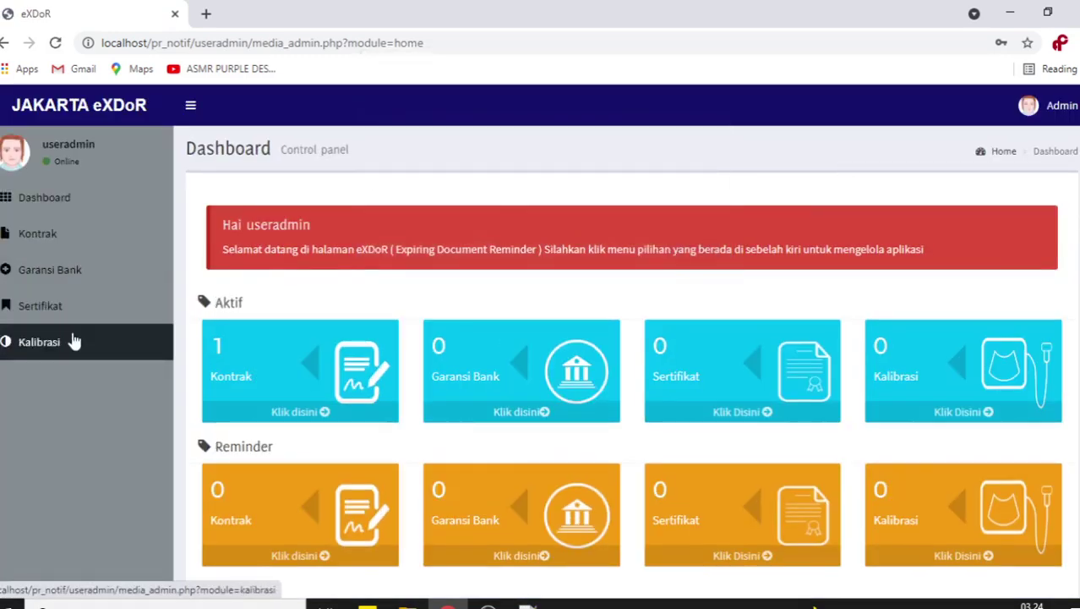
- Open the contract data page, then sign out of the User Admin session
{"action": "left_click", "coordinate": [66, 247]}
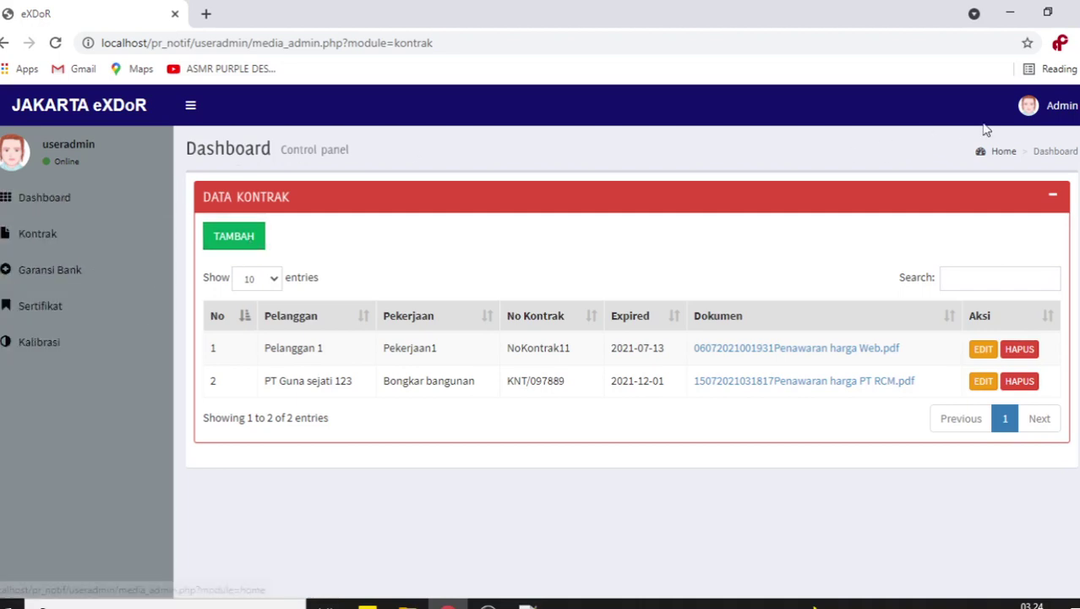
{"action": "left_click", "coordinate": [1061, 106]}
{"action": "left_click", "coordinate": [1056, 306]}
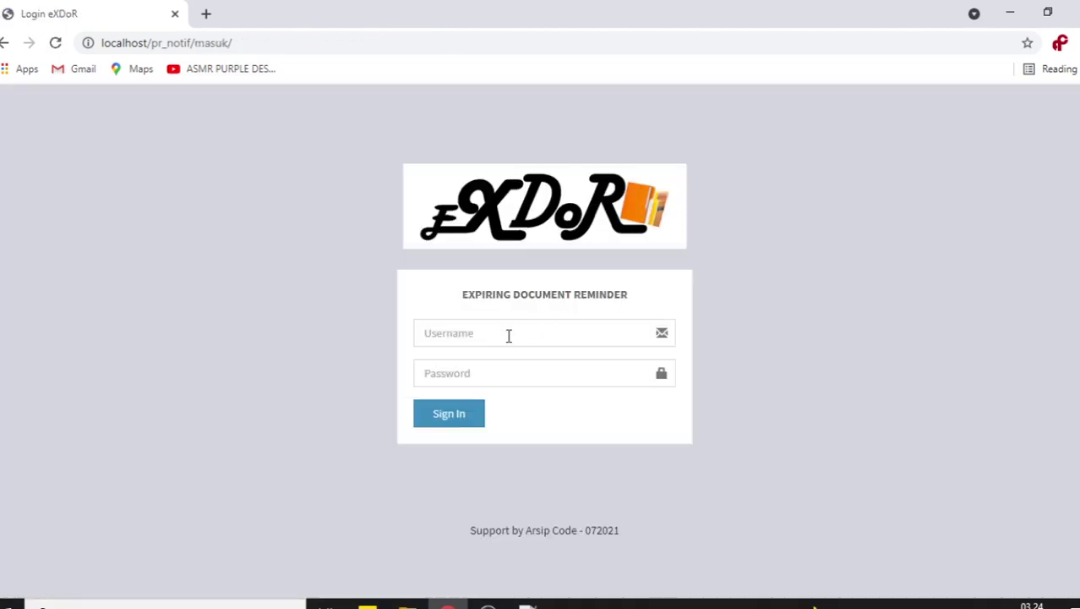
- Log in with the plain user-role account and dismiss Chrome's password breach warning
{"action": "left_click", "coordinate": [508, 335]}
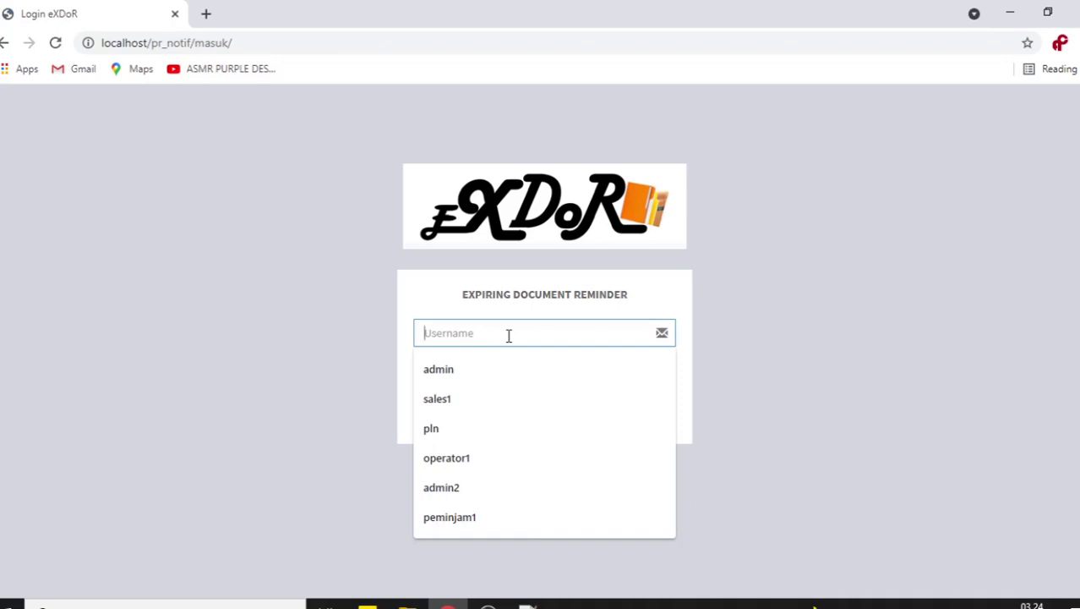
{"action": "type", "text": "user"}
{"action": "key", "text": "Tab"}
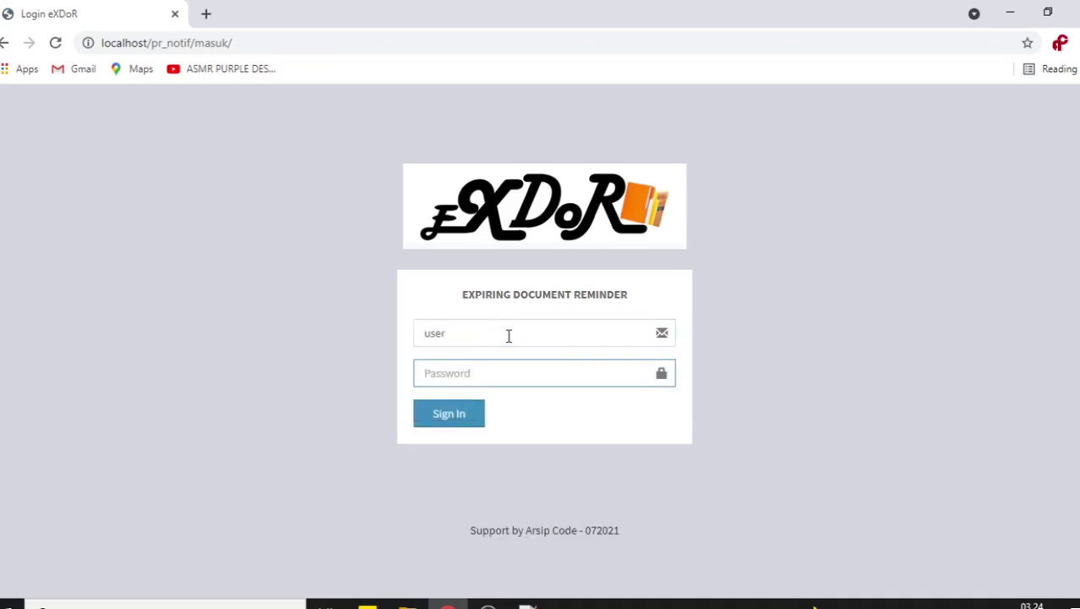
{"action": "type", "text": "user"}
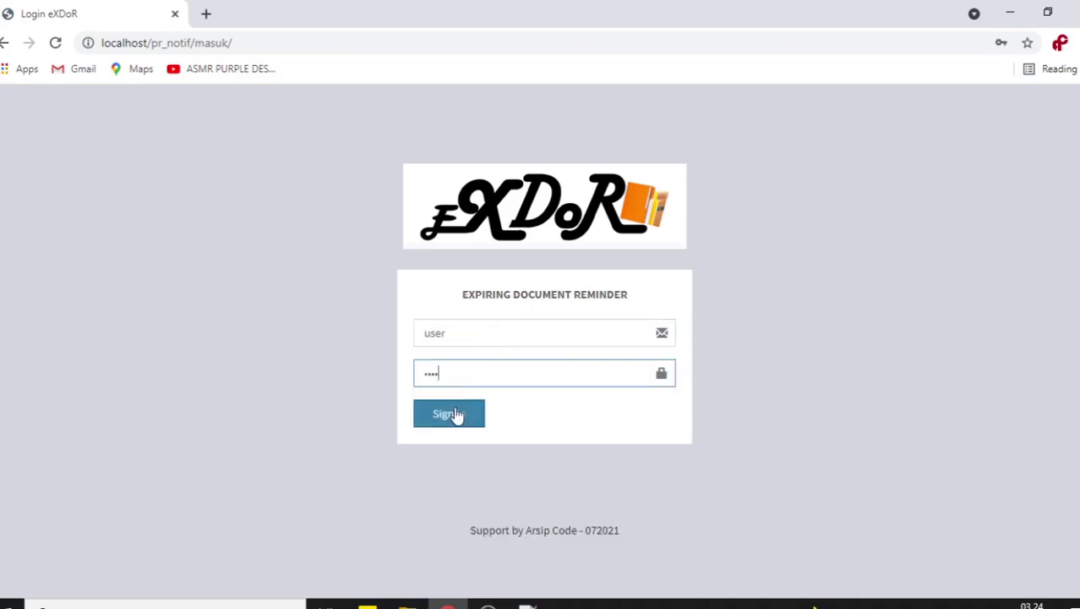
{"action": "left_click", "coordinate": [455, 415]}
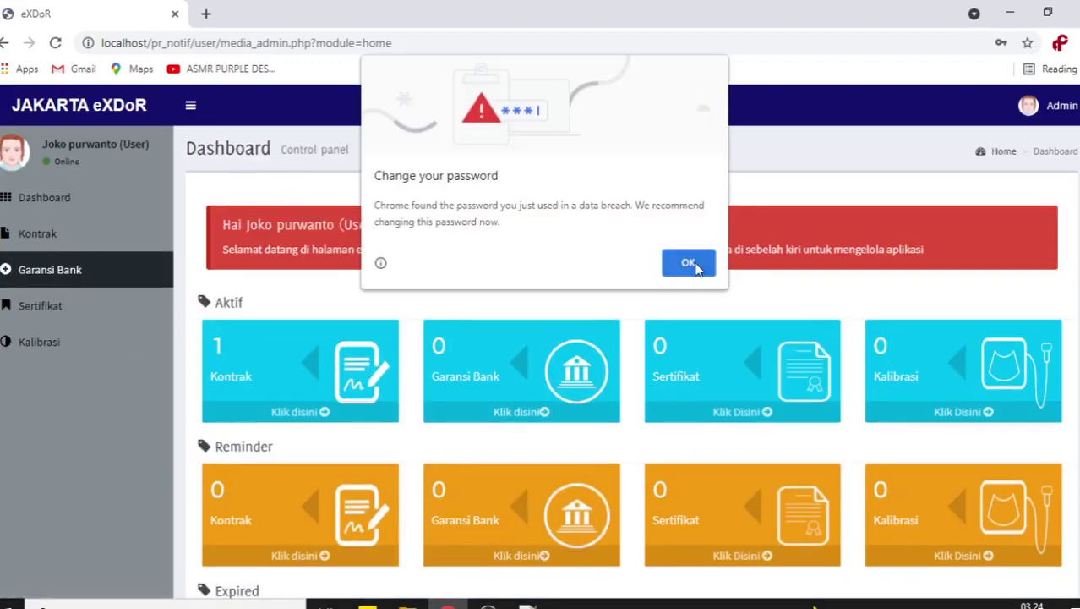
{"action": "left_click", "coordinate": [692, 262]}
- View the Data Kontrak and Garansi Bank lists, return to Data Kontrak, then sign out
{"action": "left_click", "coordinate": [101, 236]}
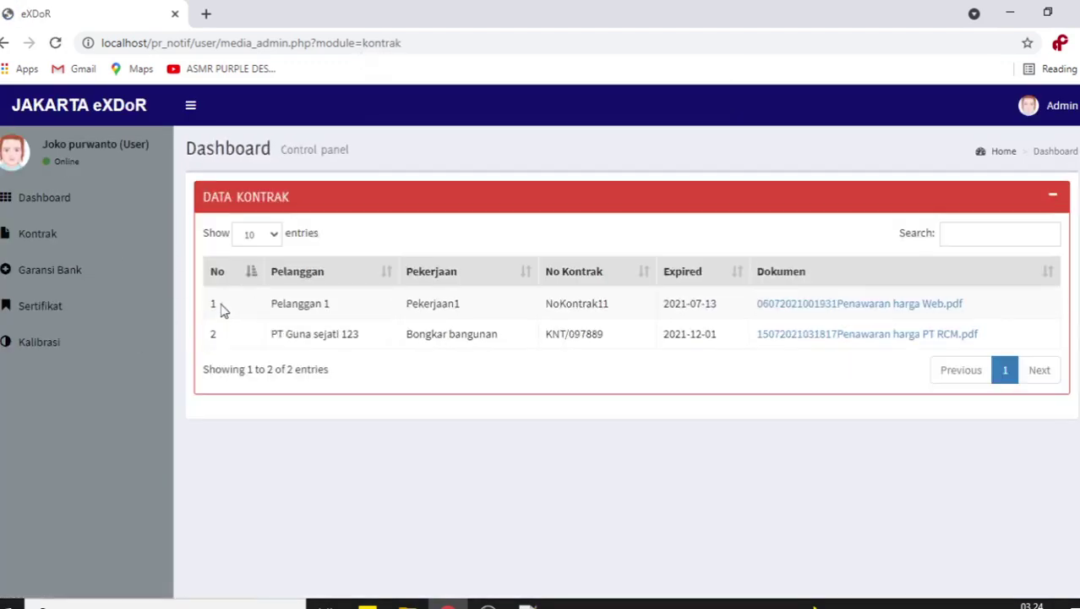
{"action": "left_click", "coordinate": [101, 274]}
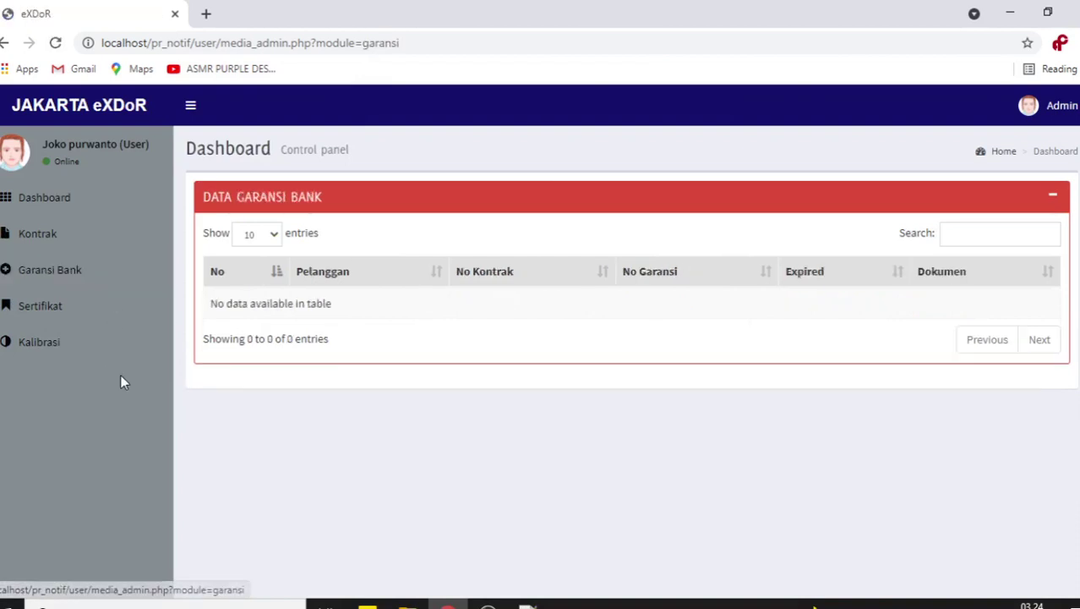
{"action": "left_click", "coordinate": [60, 244]}
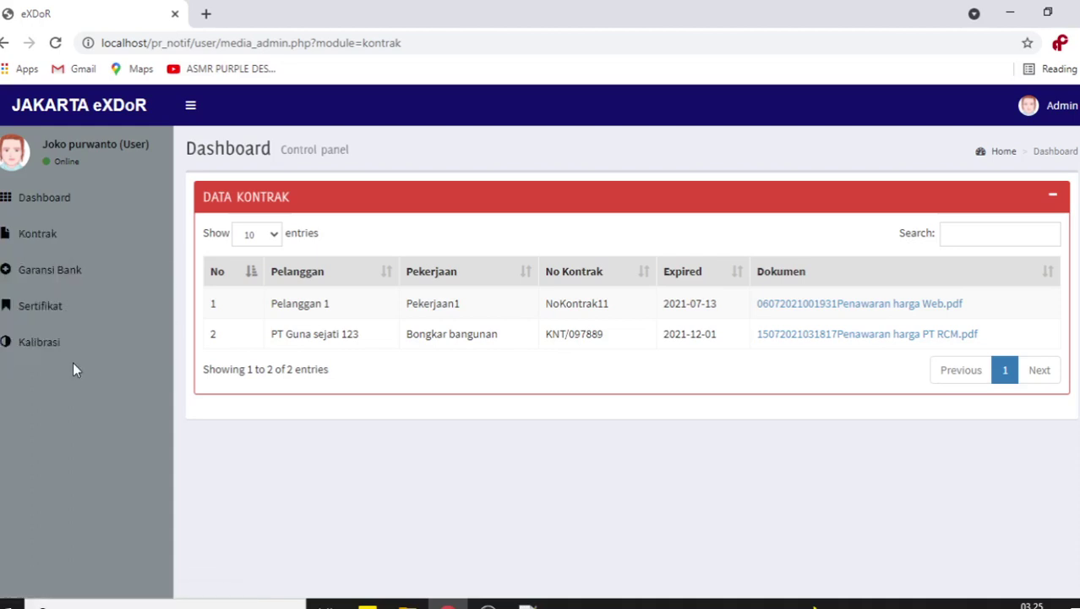
{"action": "left_click", "coordinate": [1057, 108]}
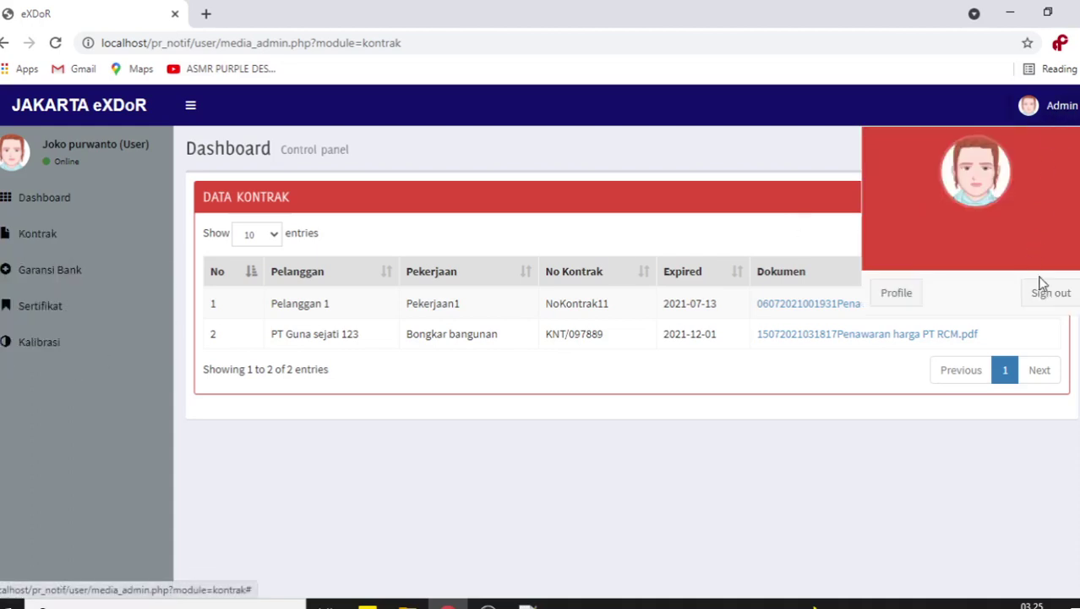
{"action": "left_click", "coordinate": [1067, 296]}
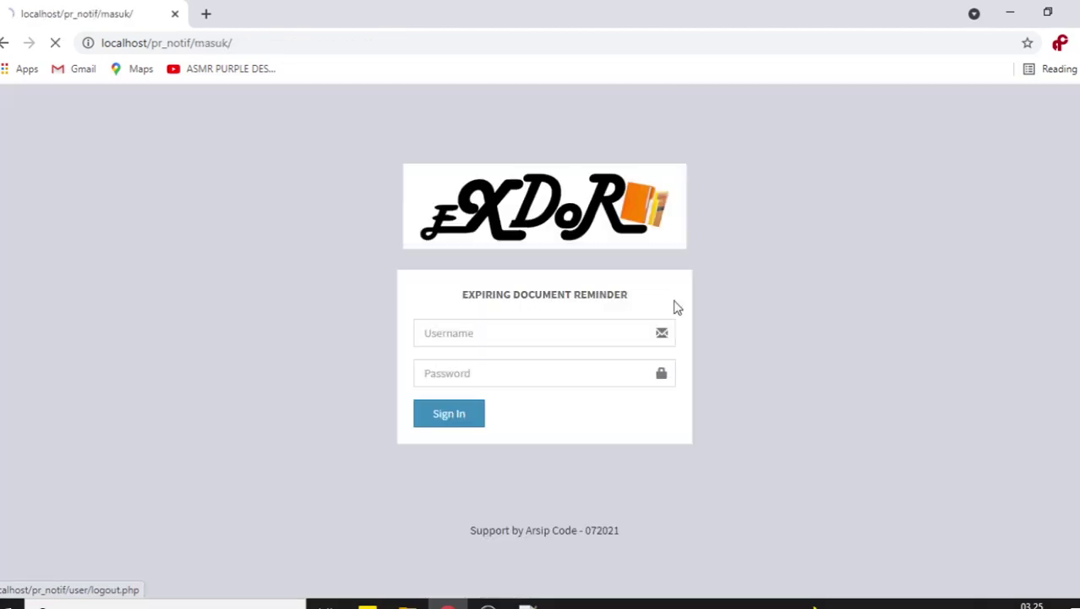
- Log in as the superuser using the saved username suggestion, dismissing Chrome's password warning
{"action": "left_click", "coordinate": [494, 324]}
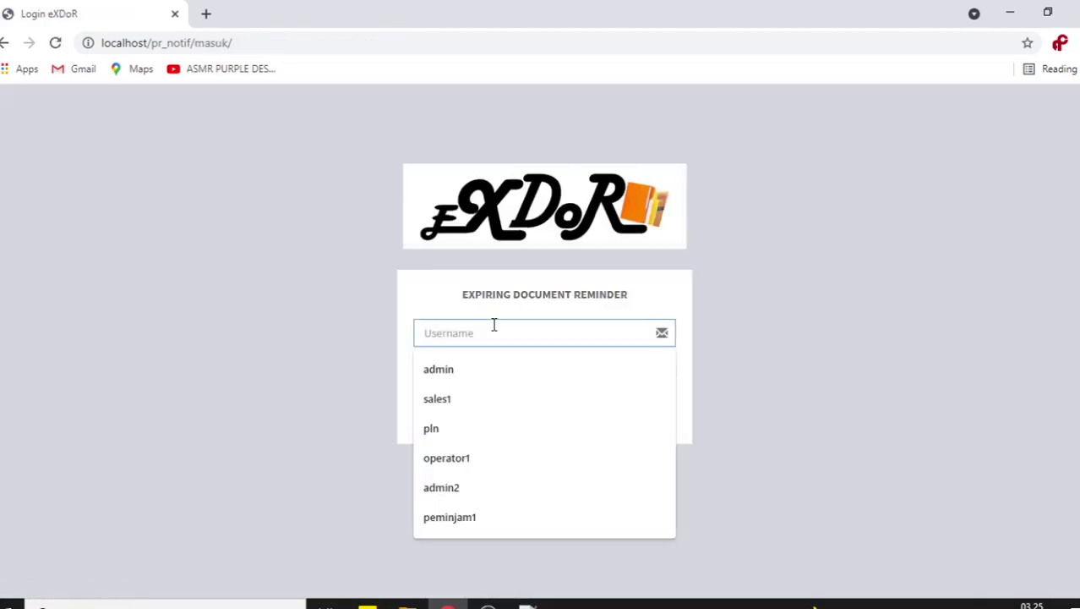
{"action": "left_click", "coordinate": [487, 370]}
{"action": "left_click", "coordinate": [480, 373]}
{"action": "type", "text": "admin"}
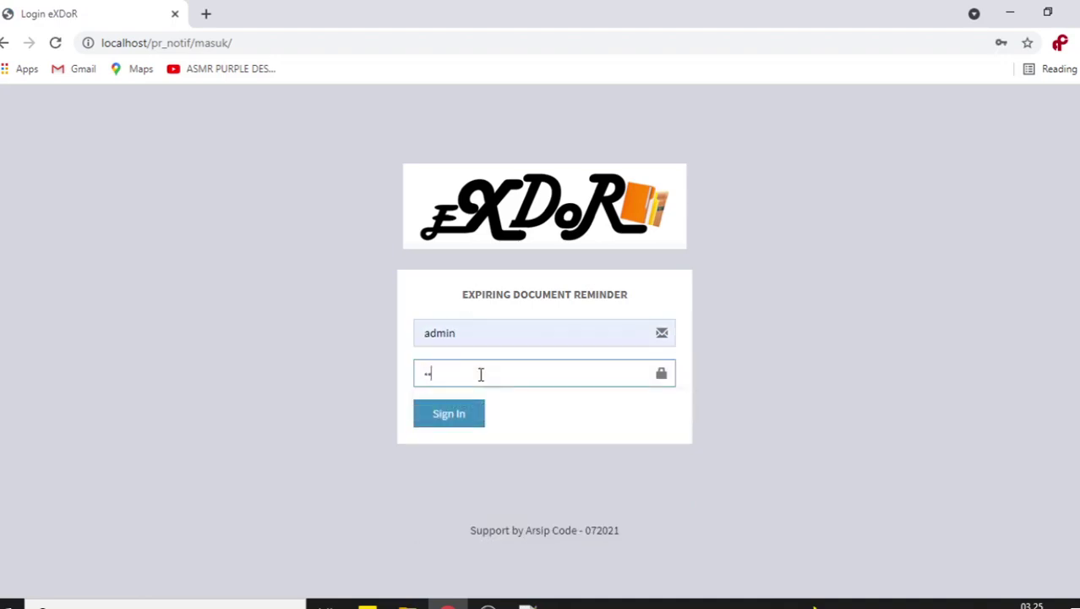
{"action": "key", "text": "Return"}
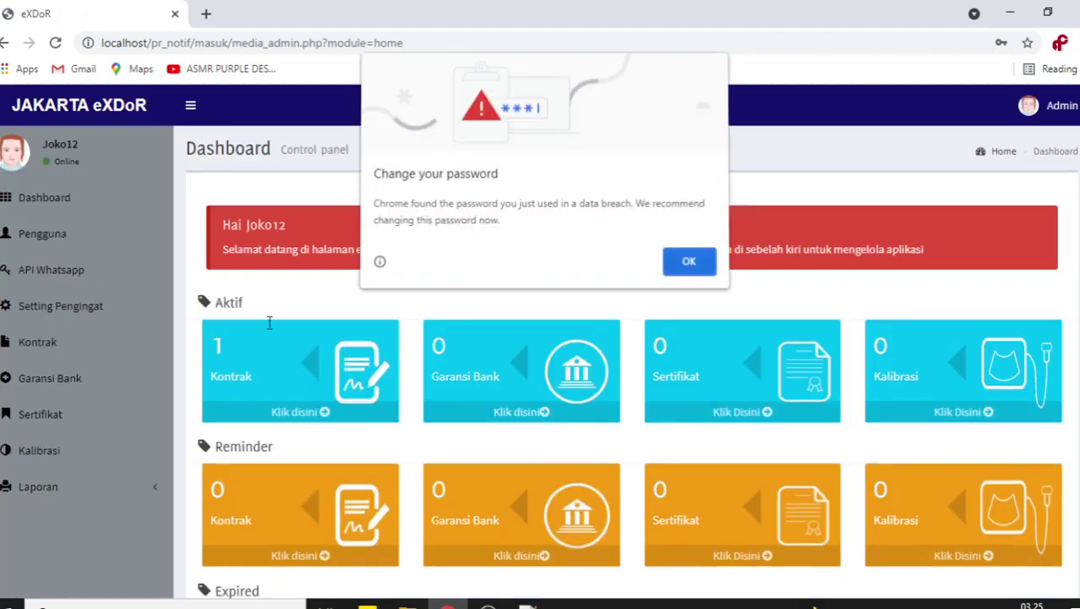
{"action": "left_click", "coordinate": [688, 263]}
- Show the 7-account Pengguna list, then sign out of the superuser account
{"action": "left_click", "coordinate": [108, 249]}
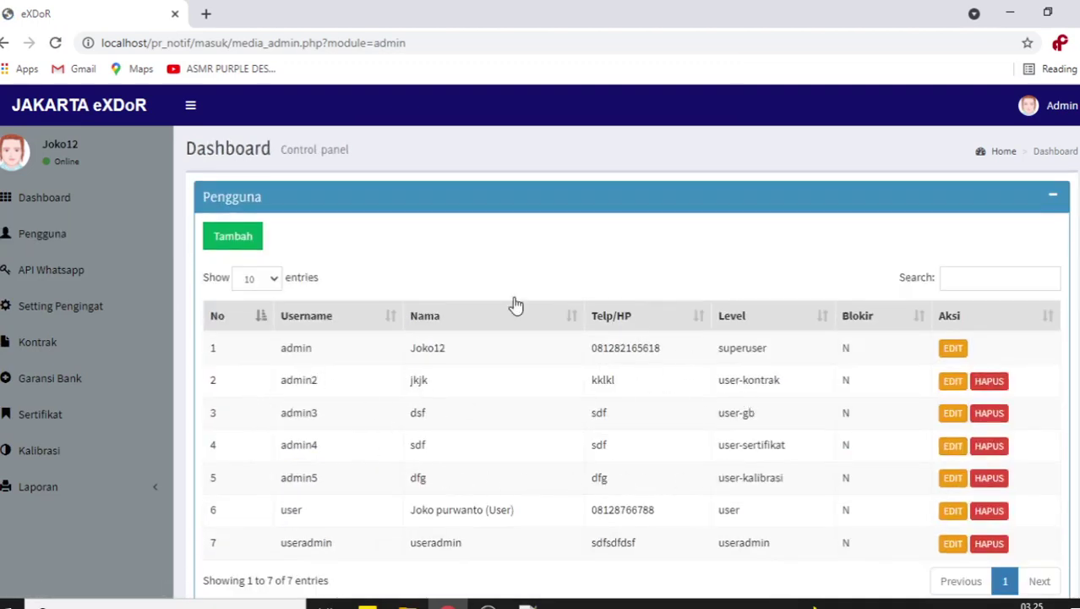
{"action": "left_click", "coordinate": [1057, 112]}
{"action": "left_click", "coordinate": [1048, 291]}
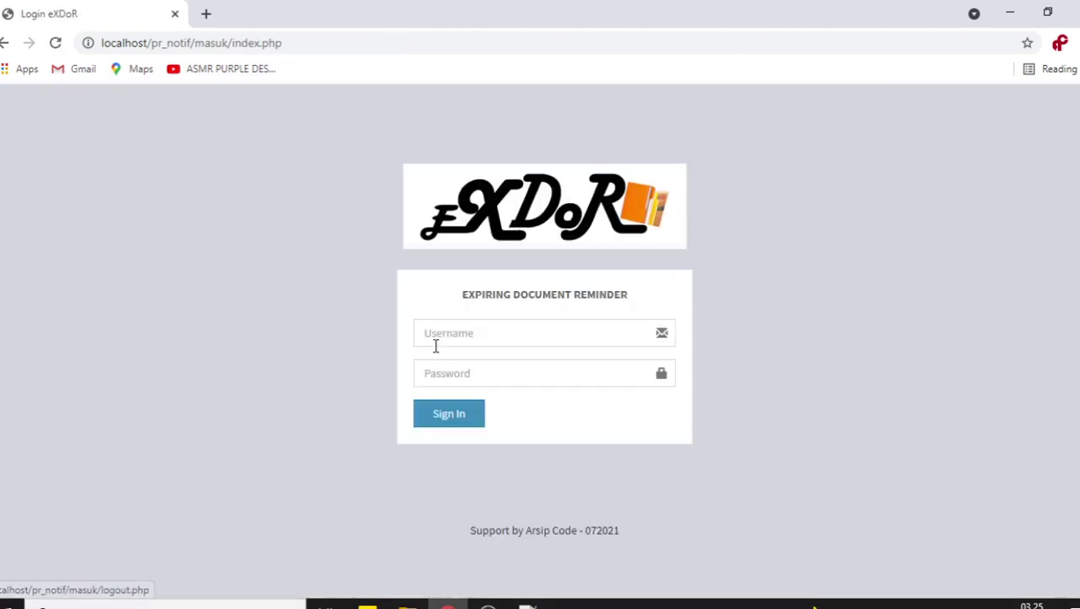
- Log in as the contract-only user 'admin2' and dismiss Chrome's password breach warning
{"action": "left_click", "coordinate": [480, 330]}
{"action": "type", "text": "admin2"}
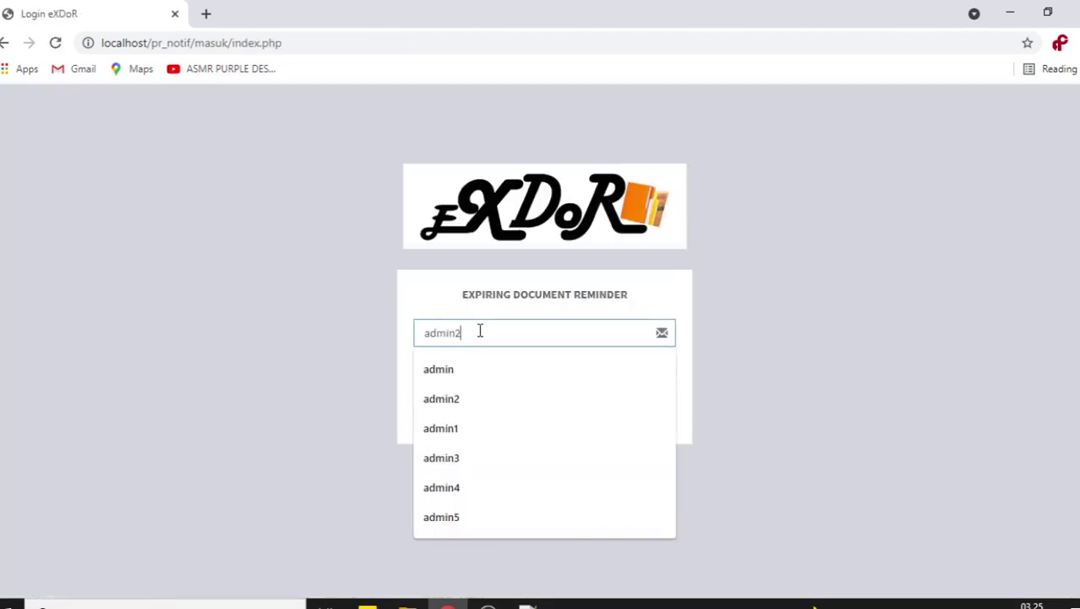
{"action": "key", "text": "Tab"}
{"action": "type", "text": "admin"}
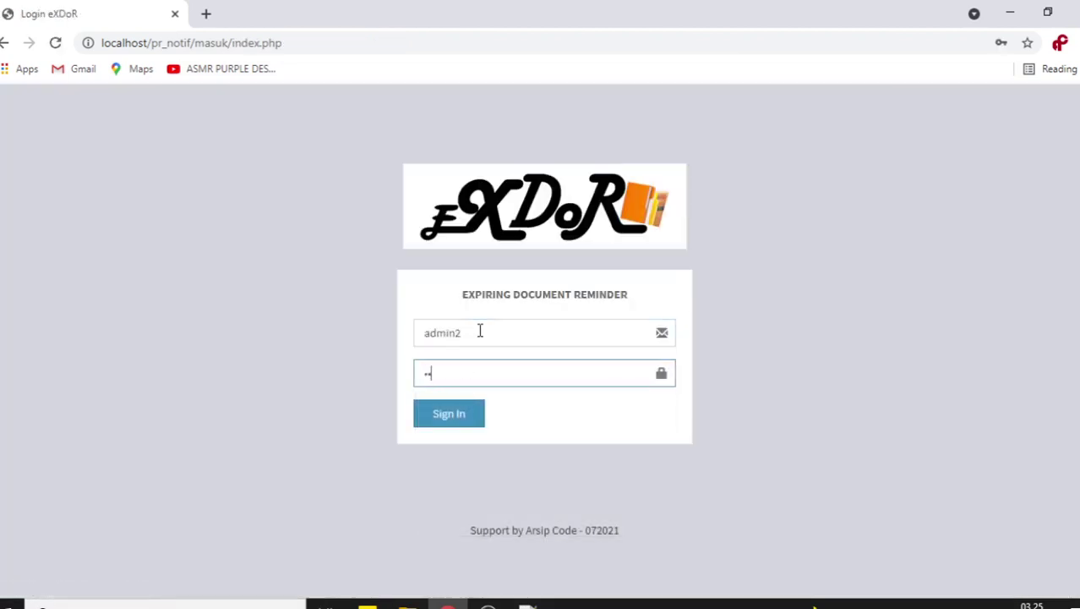
{"action": "key", "text": "Return"}
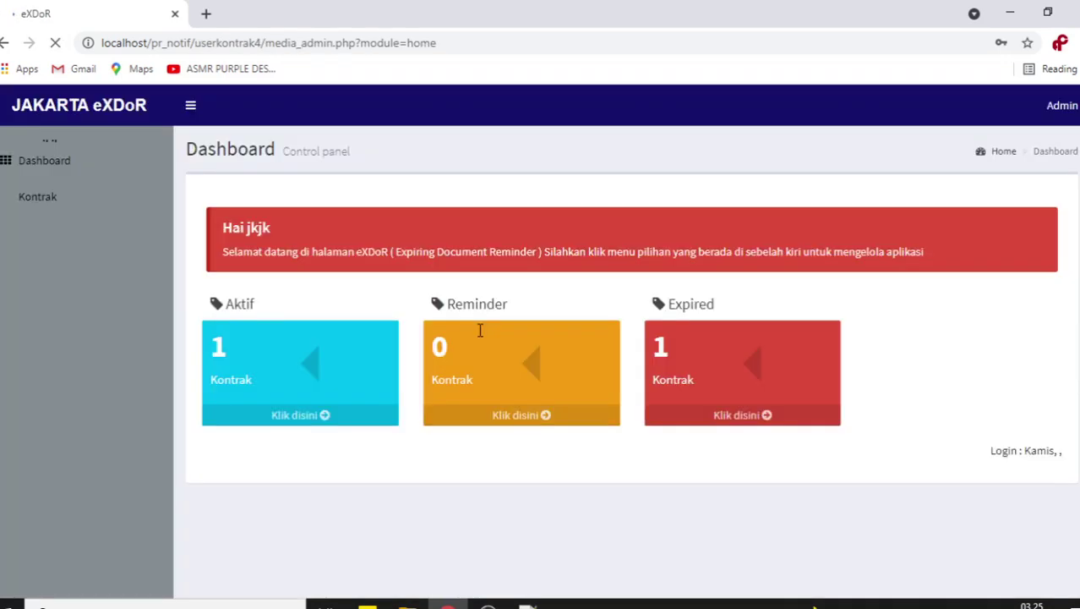
{"action": "left_click", "coordinate": [688, 262]}
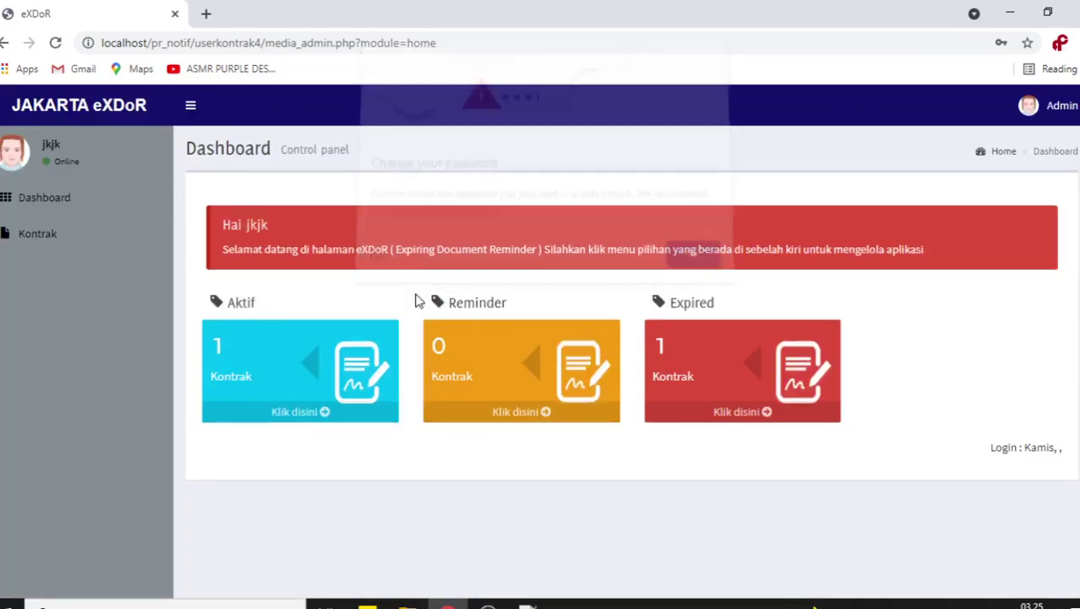
- View the Data Kontrak list and the dashboard, then sign out to the login page
{"action": "left_click", "coordinate": [22, 240]}
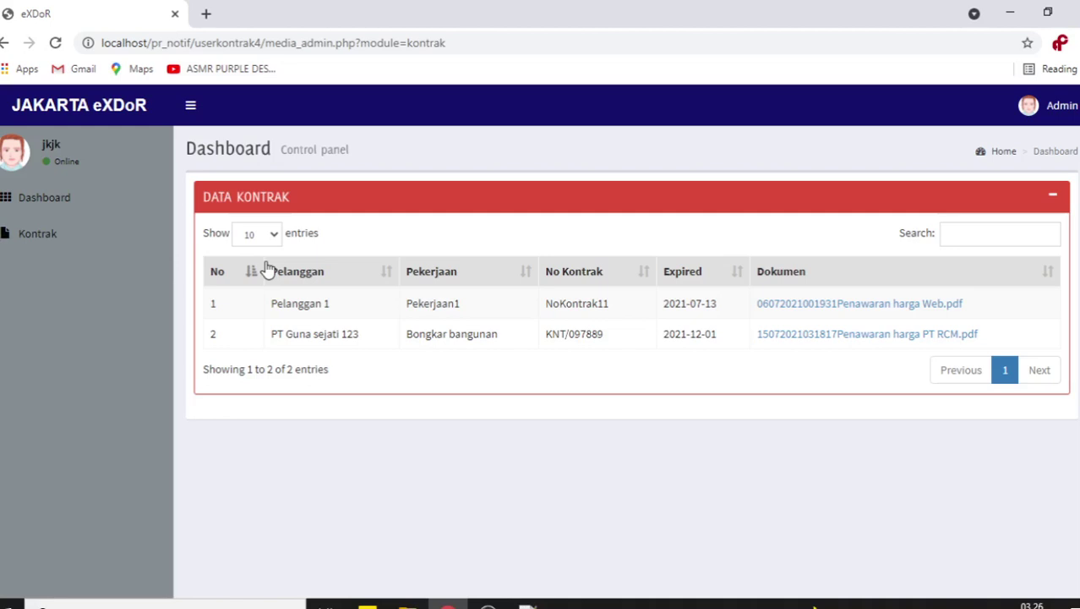
{"action": "left_click", "coordinate": [80, 204]}
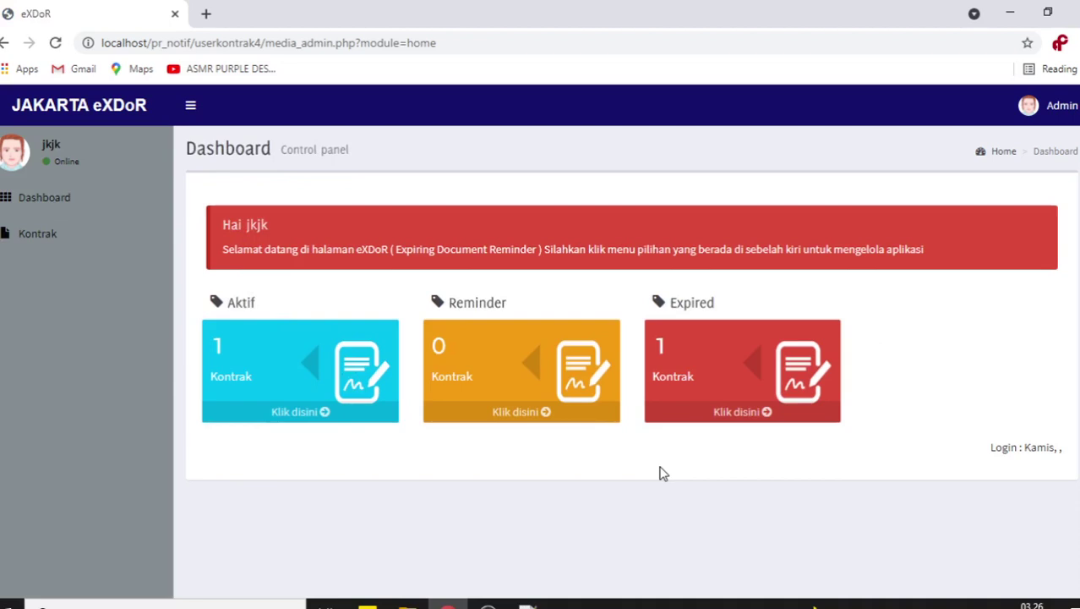
{"action": "left_click", "coordinate": [60, 203]}
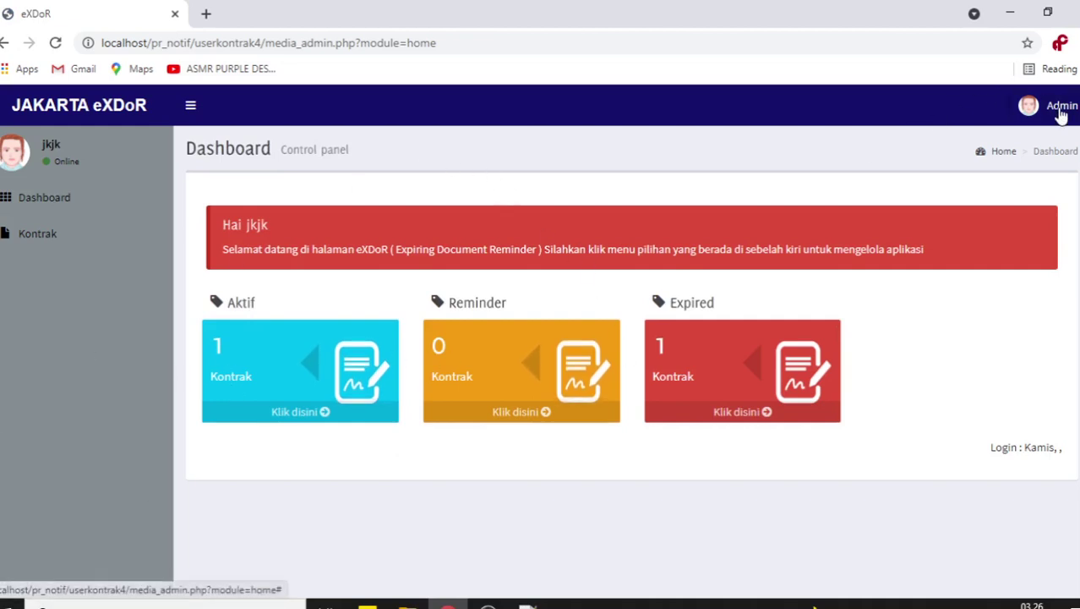
{"action": "left_click", "coordinate": [1058, 110]}
{"action": "left_click", "coordinate": [1050, 293]}
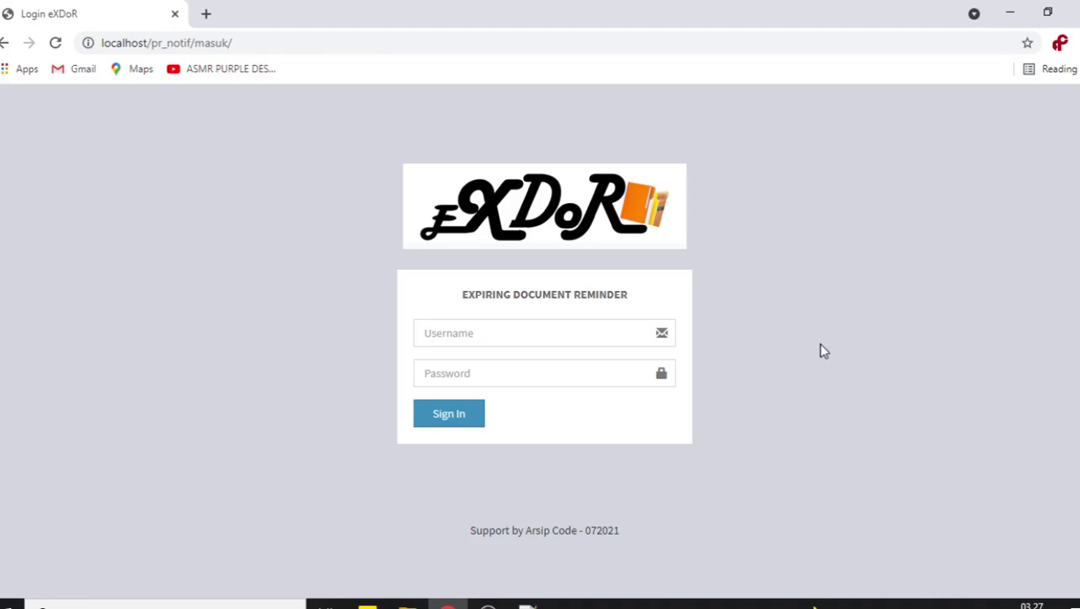
- Bring OBS Studio to the front from the Windows taskbar
{"action": "left_click", "coordinate": [488, 605]}
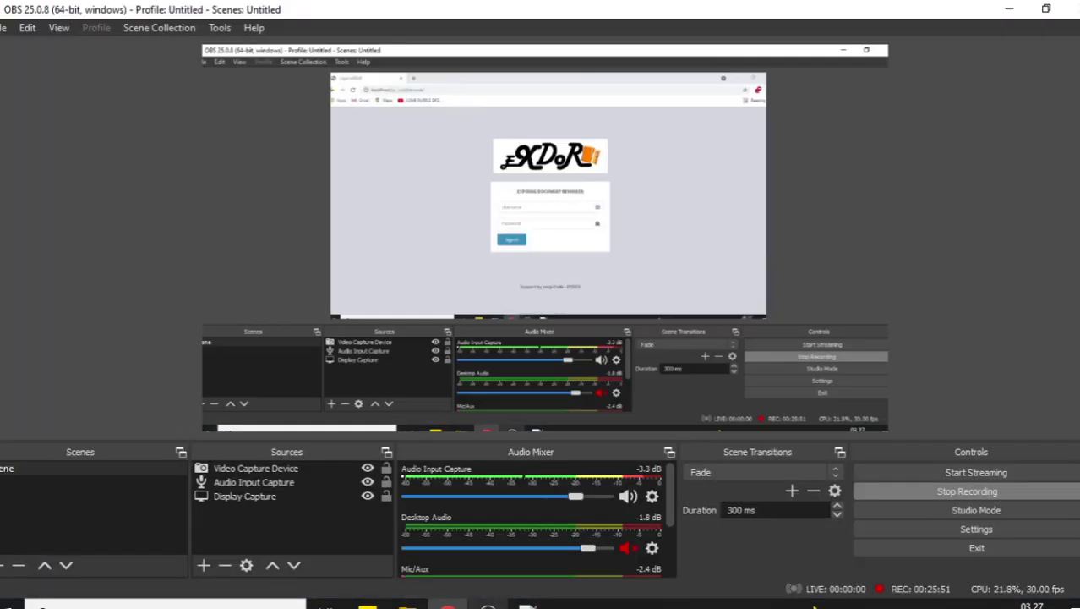